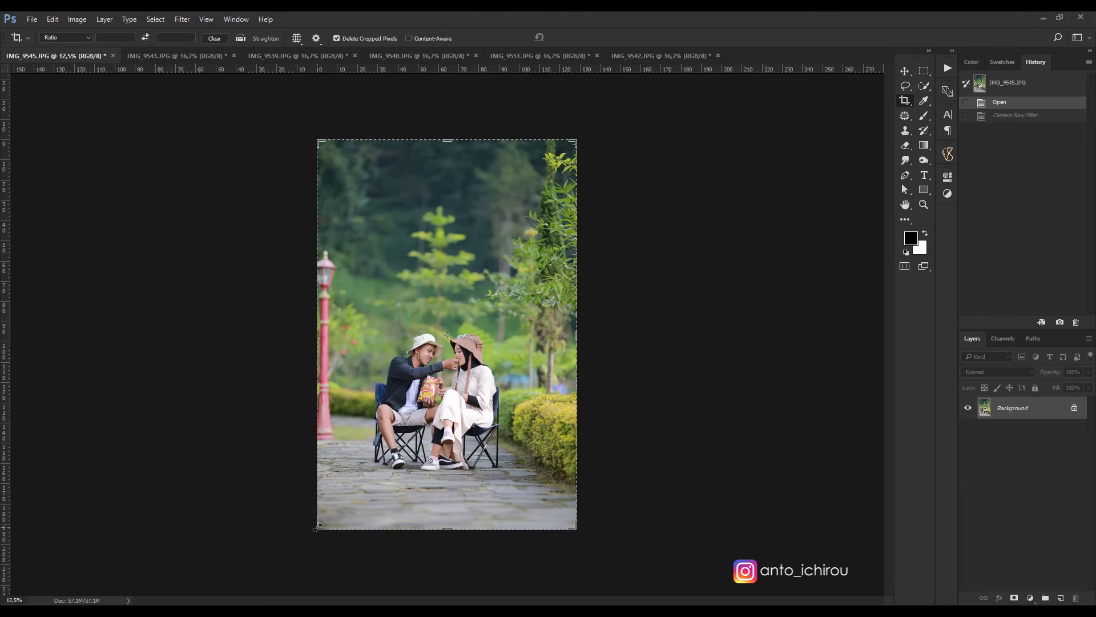
# - Crop IMG_9545 tighter, trimming the left lamp post and bottom pathway, with the photo shifted up
pyautogui.moveTo(319, 524); pyautogui.dragTo(350, 523)
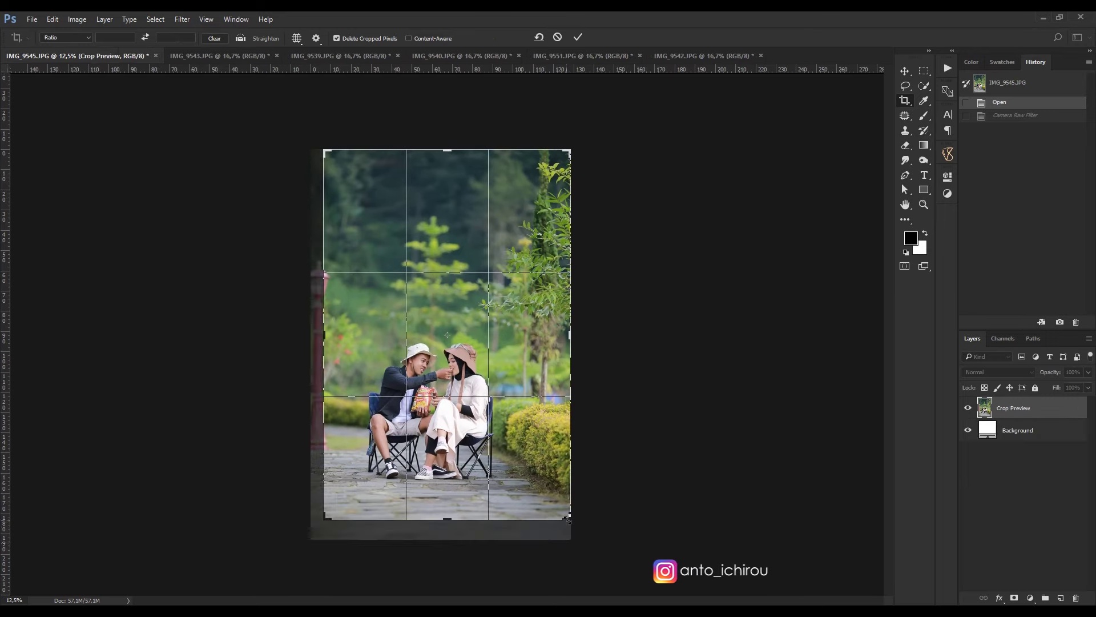
pyautogui.moveTo(569, 517)
pyautogui.mouseDown()
pyautogui.moveTo(569, 502)
pyautogui.moveTo(560, 515)
pyautogui.mouseUp()
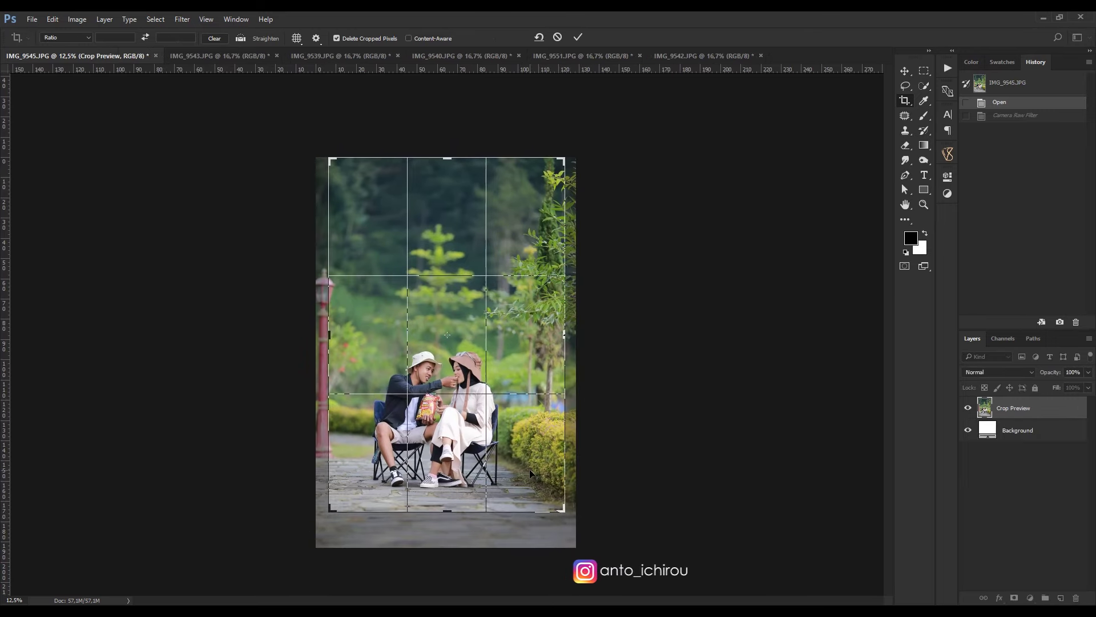
pyautogui.moveTo(537, 475); pyautogui.dragTo(529, 463)
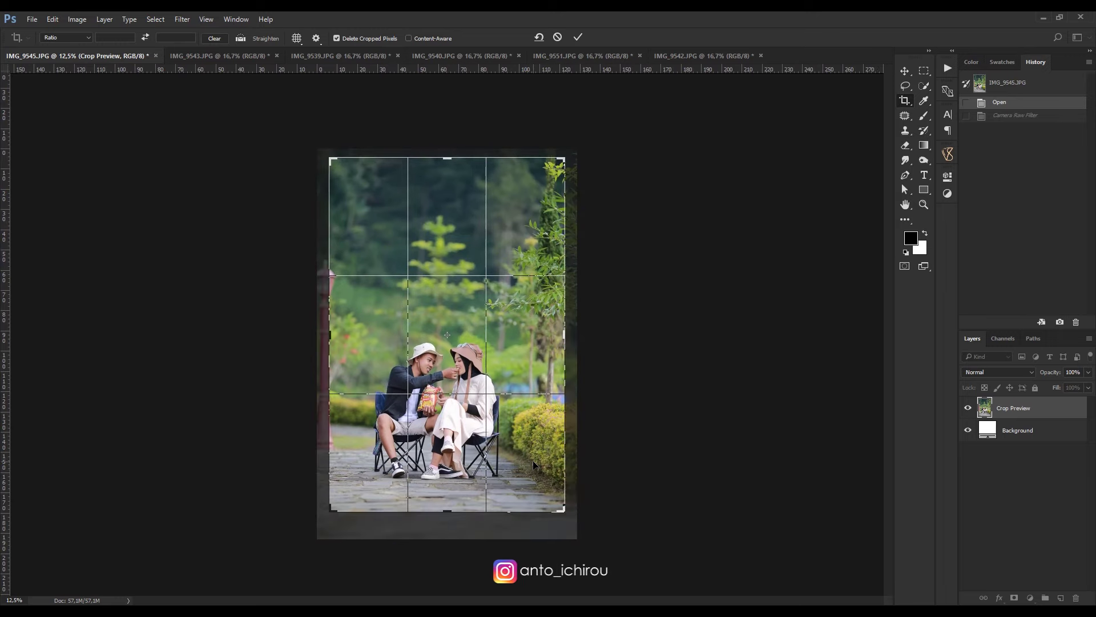
pyautogui.press('Return')
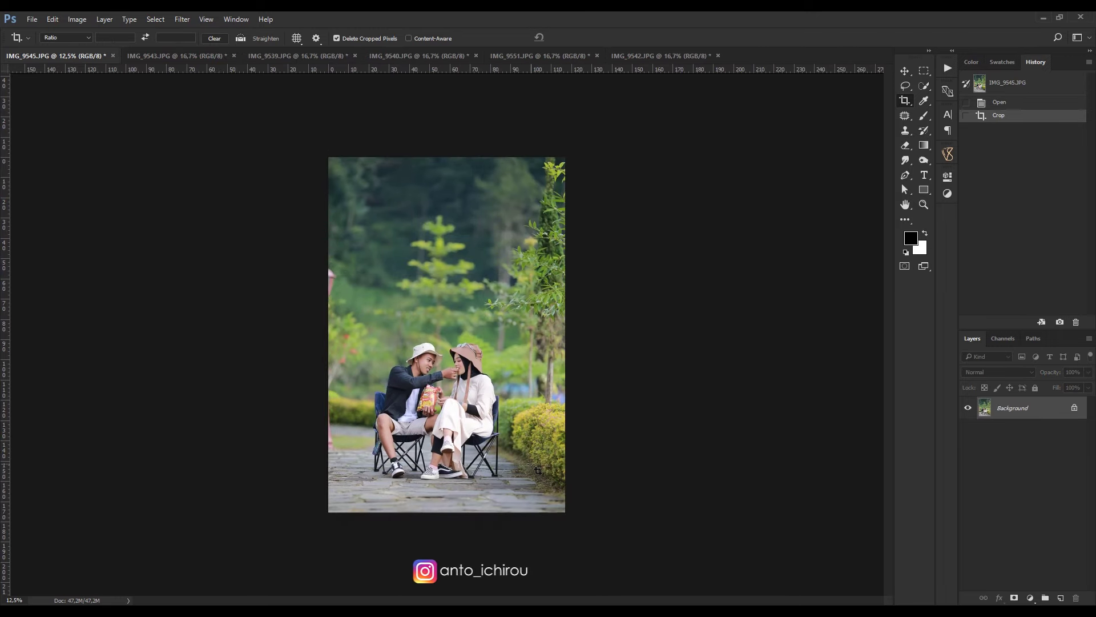
pyautogui.hotkey('ctrl', '+')
pyautogui.hotkey('ctrl', '+')
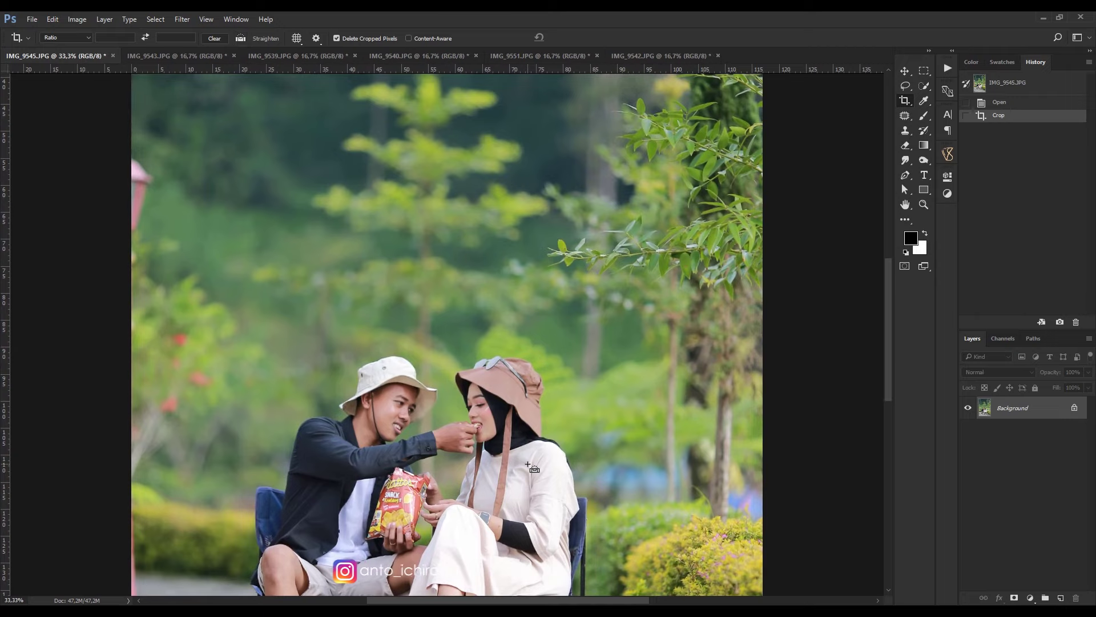
# - Zoom in and use the Patch tool to remove spots on the leg and ankle
pyautogui.scroll(-5, 527, 465)
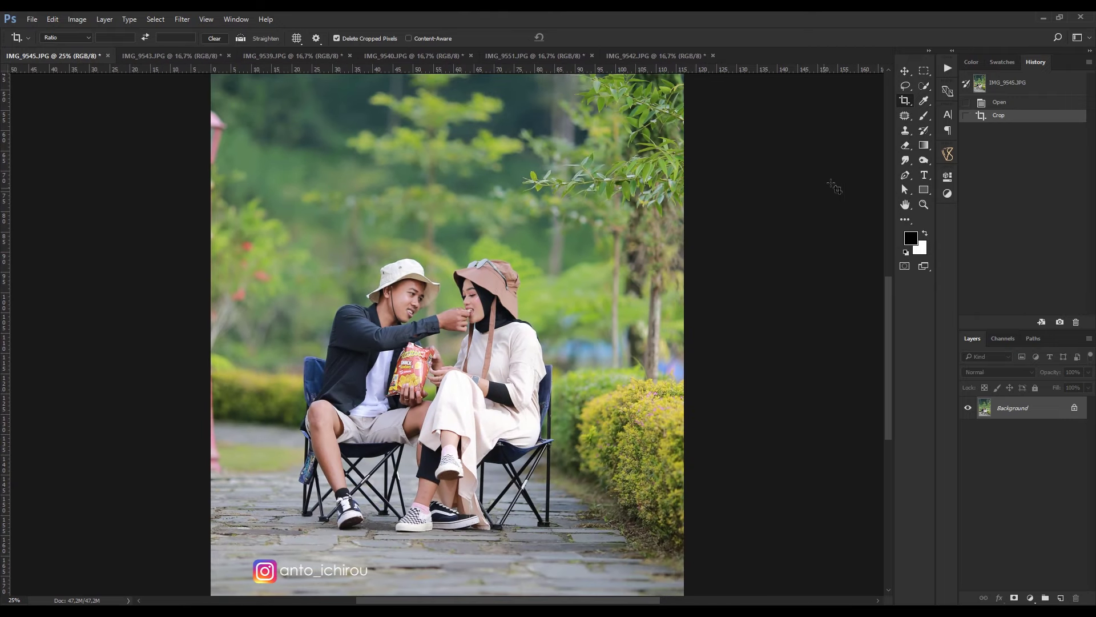
pyautogui.press('j')
pyautogui.hotkey('ctrl', '+')
pyautogui.hotkey('ctrl', '+')
pyautogui.hotkey('ctrl', '+')
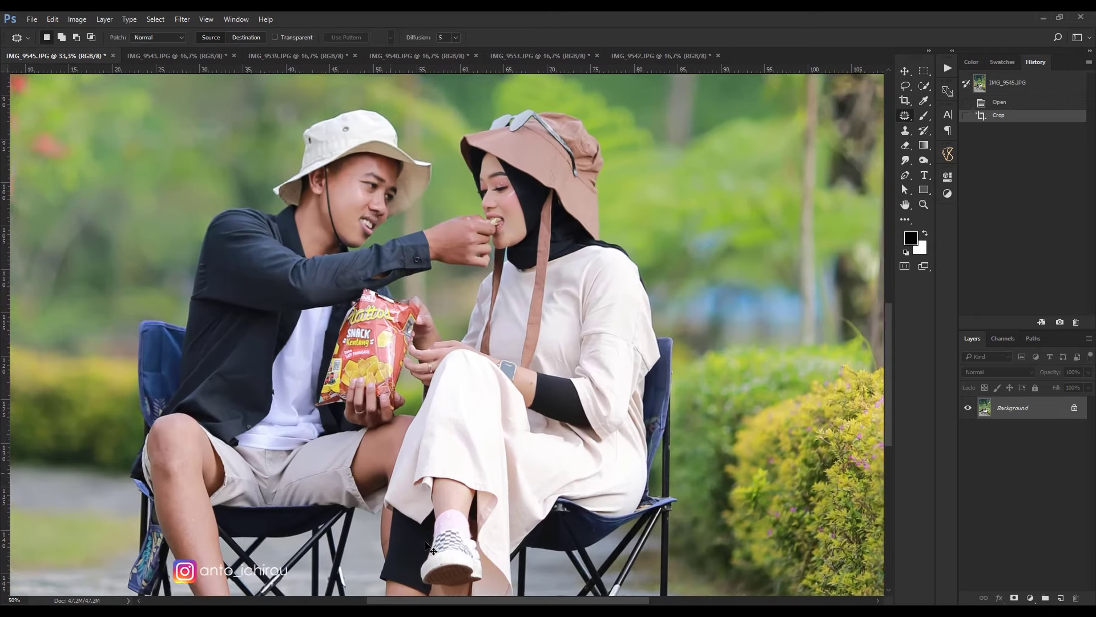
pyautogui.scroll(-6, 402, 485)
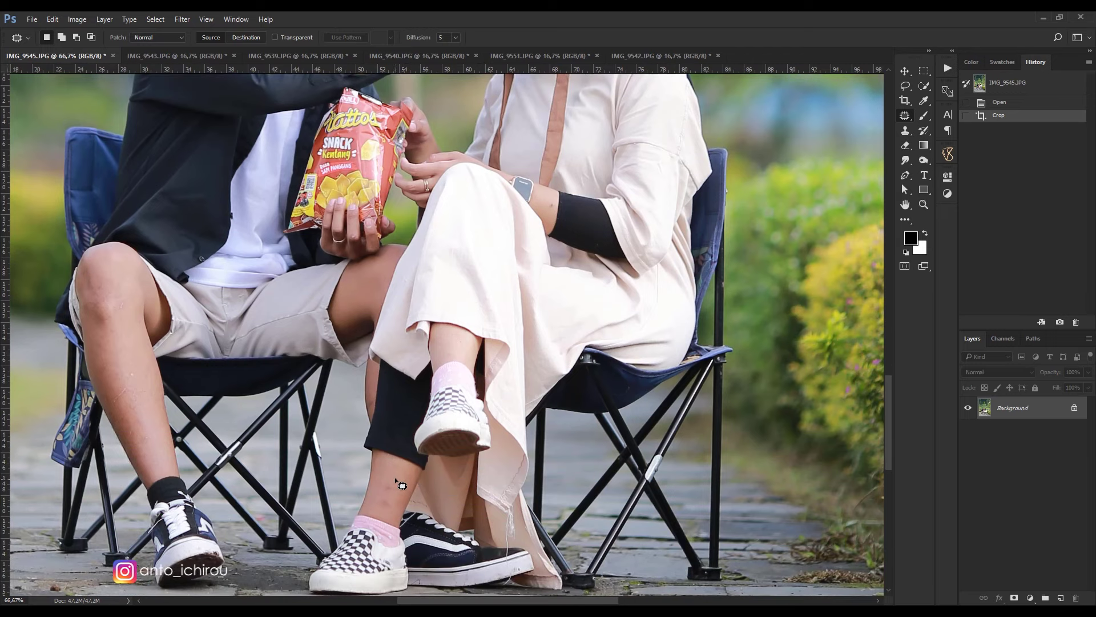
pyautogui.moveTo(394, 480)
pyautogui.mouseDown()
pyautogui.moveTo(380, 489)
pyautogui.moveTo(396, 476)
pyautogui.moveTo(392, 512)
pyautogui.moveTo(390, 489)
pyautogui.mouseUp()
pyautogui.hotkey('ctrl', 'd')
pyautogui.moveTo(390, 503); pyautogui.dragTo(392, 478)
pyautogui.hotkey('ctrl', 'd')
# - Patch two more blemishes on the left leg and zoom back out
pyautogui.moveTo(124, 381)
pyautogui.mouseDown()
pyautogui.moveTo(109, 406)
pyautogui.moveTo(127, 385)
pyautogui.moveTo(137, 414)
pyautogui.moveTo(134, 367)
pyautogui.mouseUp()
pyautogui.hotkey('ctrl', 'd')
pyautogui.moveTo(135, 376); pyautogui.dragTo(137, 396)
pyautogui.hotkey('ctrl', 'd')
pyautogui.hotkey('ctrl', '-')
pyautogui.hotkey('ctrl', '-')
pyautogui.hotkey('ctrl', '-')
pyautogui.hotkey('ctrl', '-')
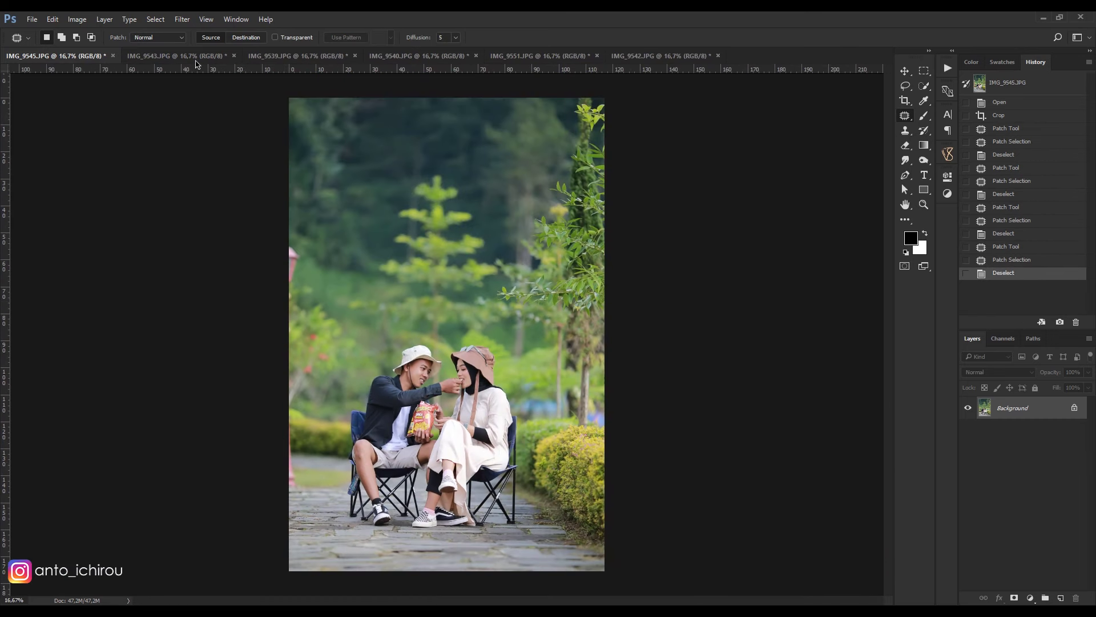
pyautogui.click(182, 18)
# - Open the Camera Raw Filter and apply the '- 0' user preset
pyautogui.click(211, 85)
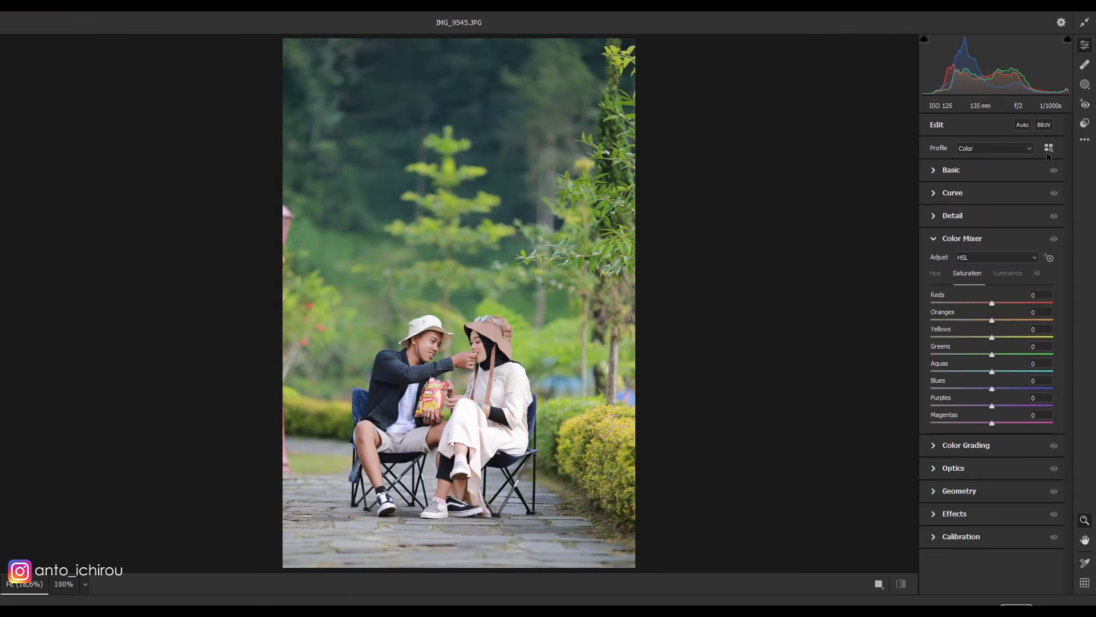
pyautogui.click(1084, 124)
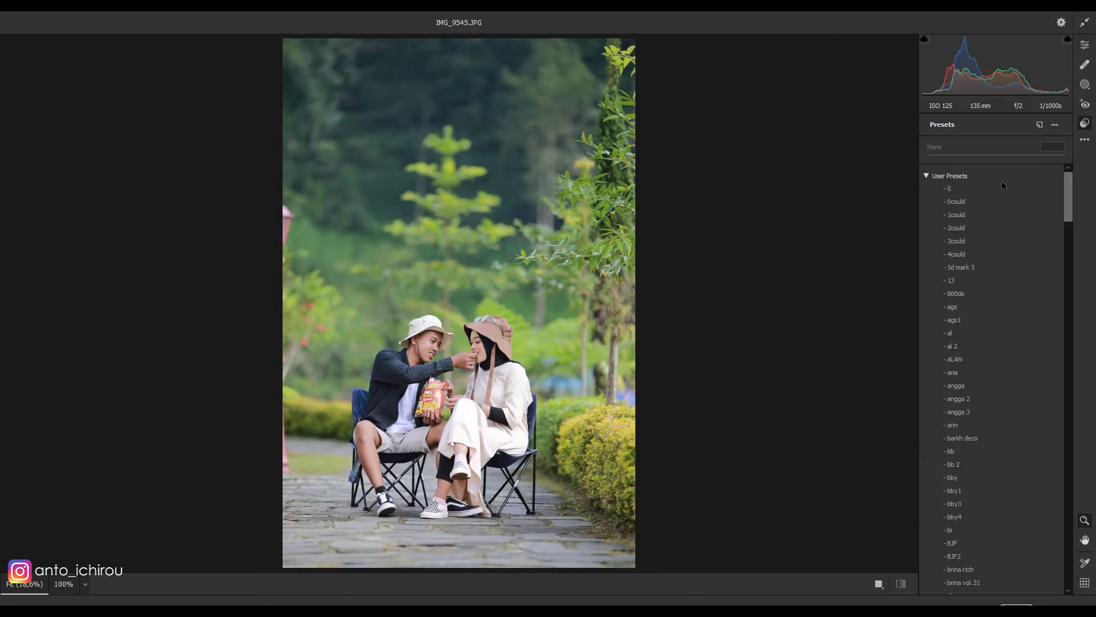
pyautogui.click(945, 189)
pyautogui.click(927, 176)
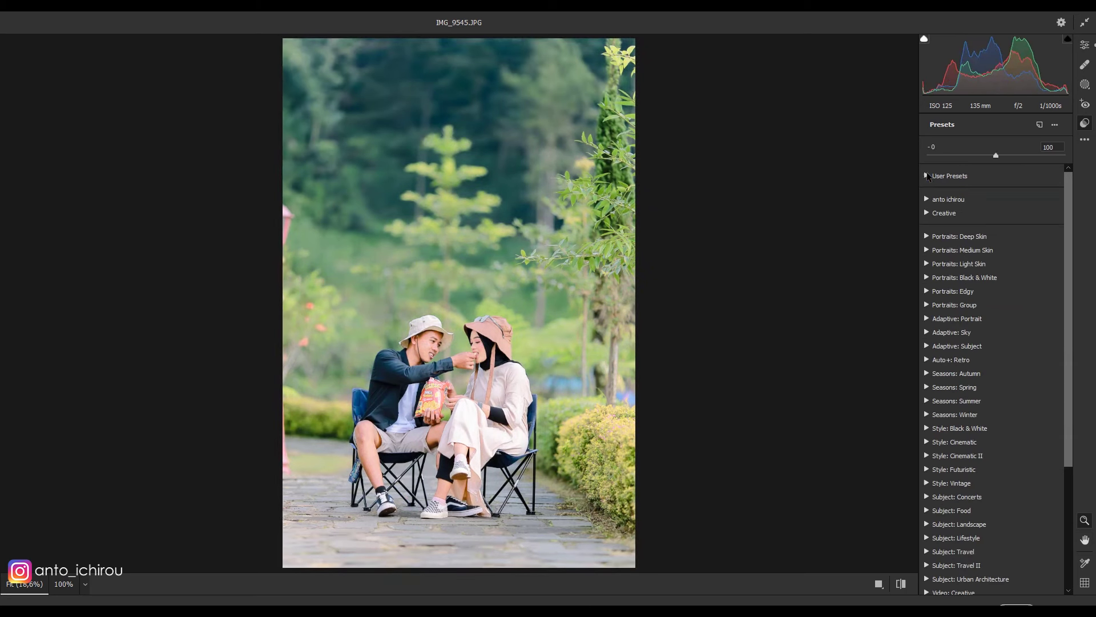
# - Lower Exposure in the Basic panel from +0.25 to +0.10
pyautogui.click(1085, 45)
pyautogui.click(937, 237)
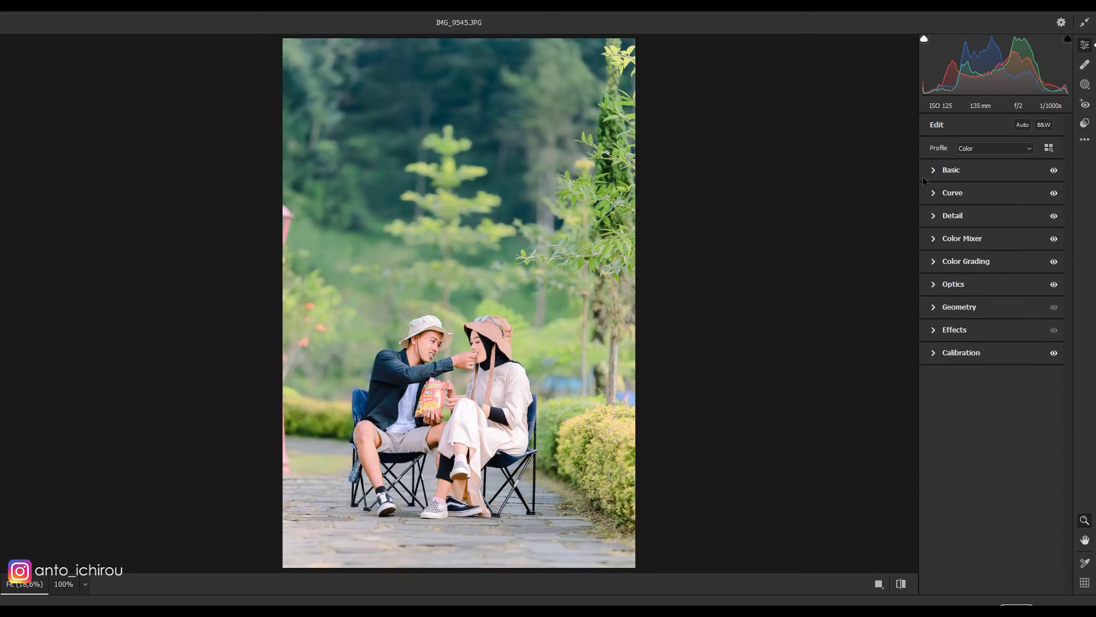
pyautogui.click(937, 170)
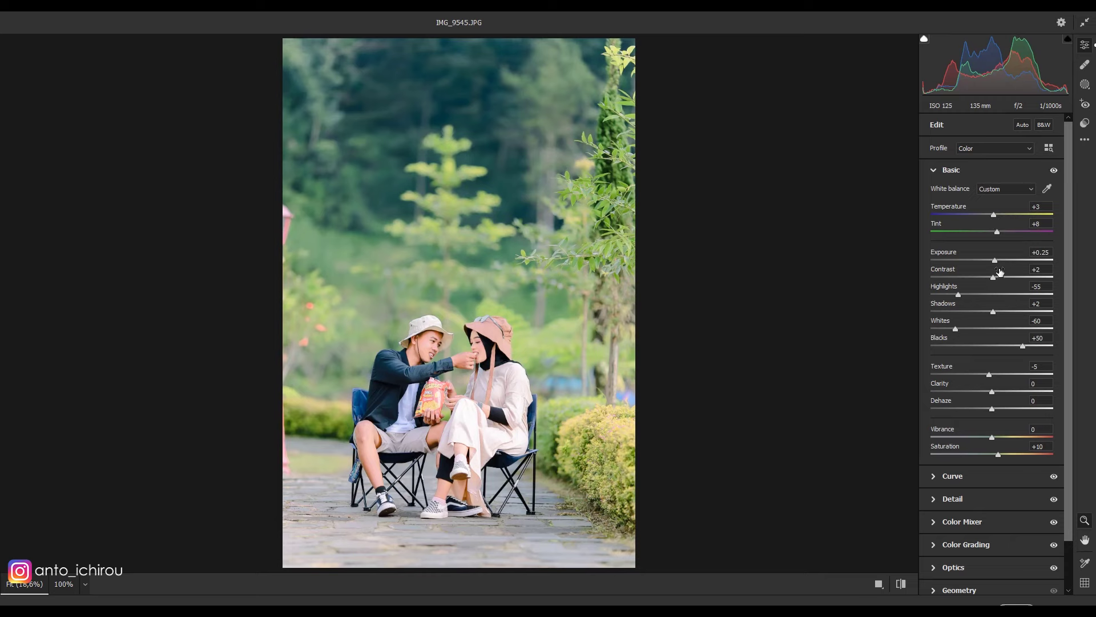
pyautogui.moveTo(995, 262); pyautogui.dragTo(994, 262)
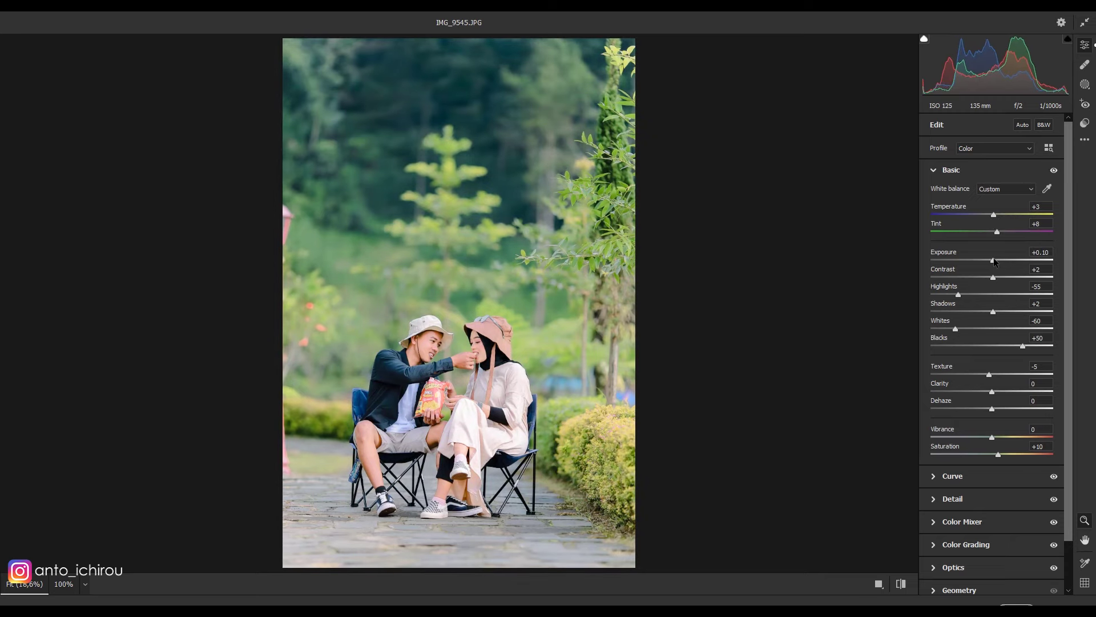
pyautogui.click(878, 582)
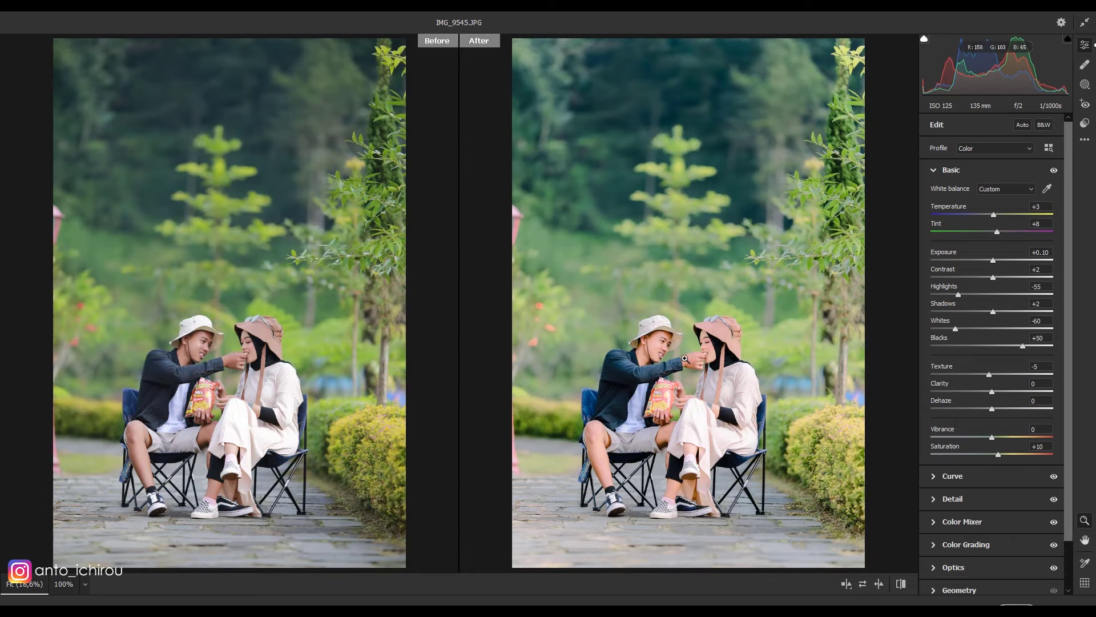
# - Try Exposure at +0.15, settle back on +0.10, and cool Temperature from +3 to +2
pyautogui.click(657, 362)
pyautogui.click(657, 362)
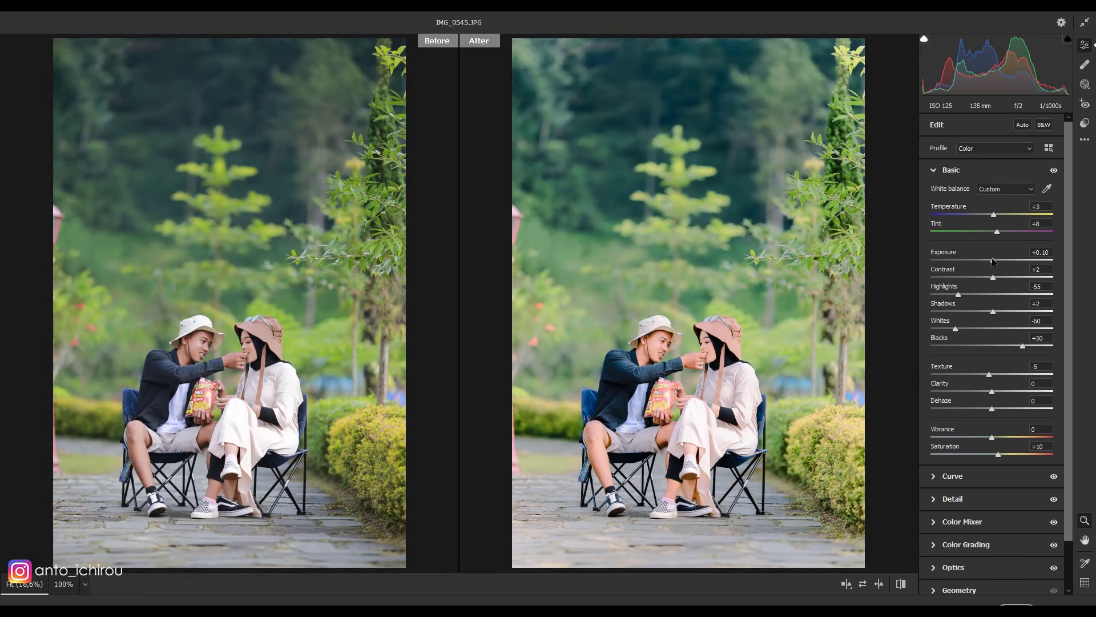
pyautogui.moveTo(992, 261); pyautogui.dragTo(995, 280)
pyautogui.moveTo(994, 262); pyautogui.dragTo(992, 261)
pyautogui.moveTo(995, 213); pyautogui.dragTo(995, 214)
# - Review the Detail panel's sharpening and noise settings, then apply the Camera Raw grade
pyautogui.click(938, 170)
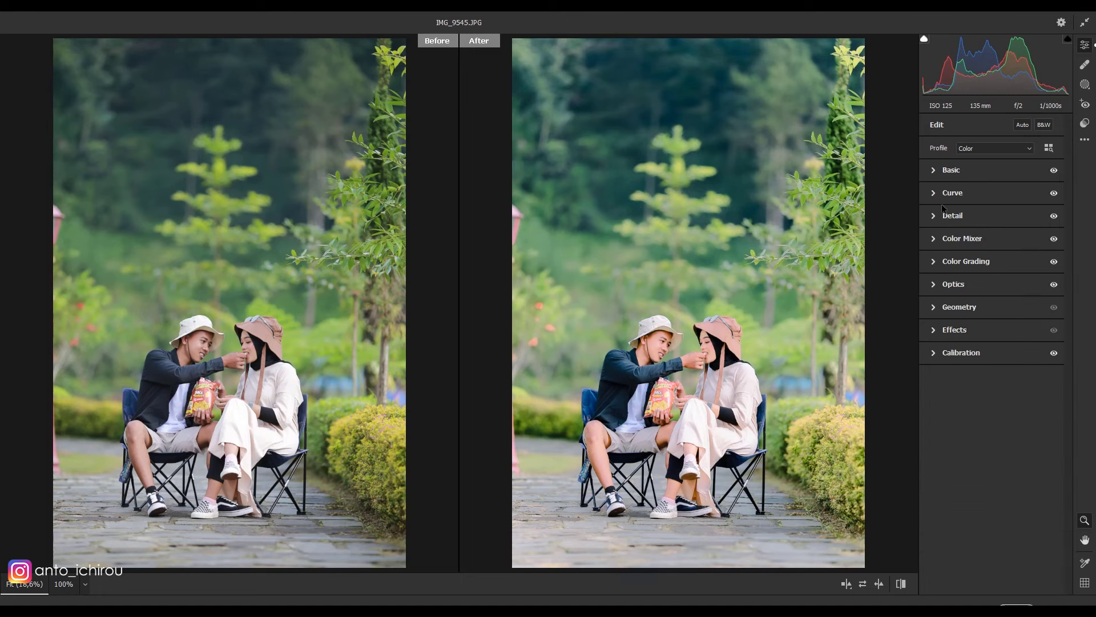
pyautogui.click(941, 216)
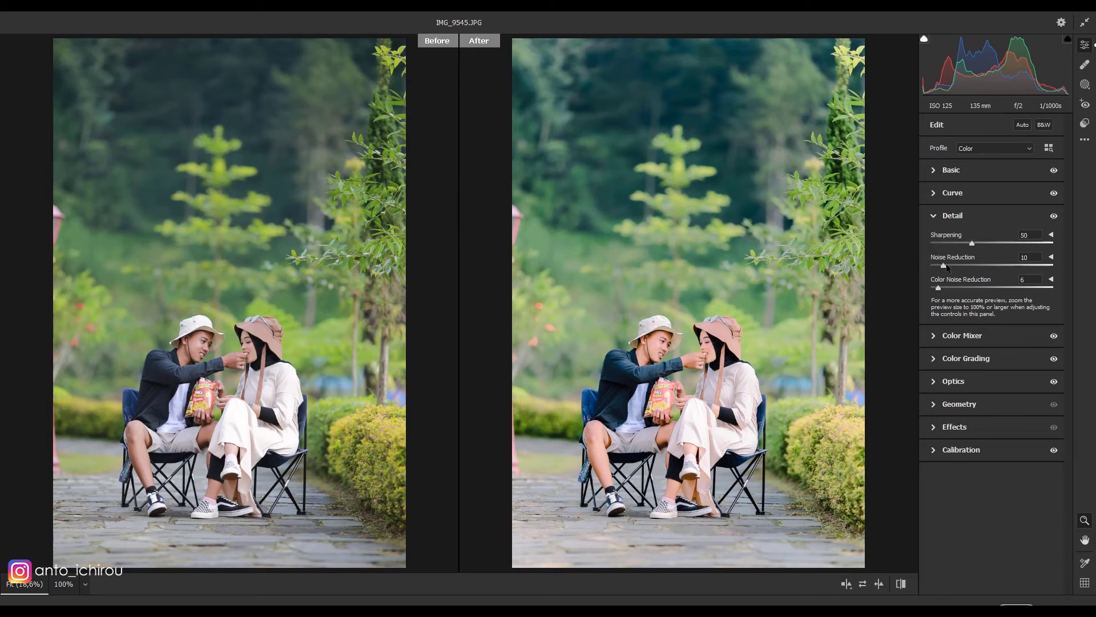
pyautogui.click(934, 172)
pyautogui.click(934, 170)
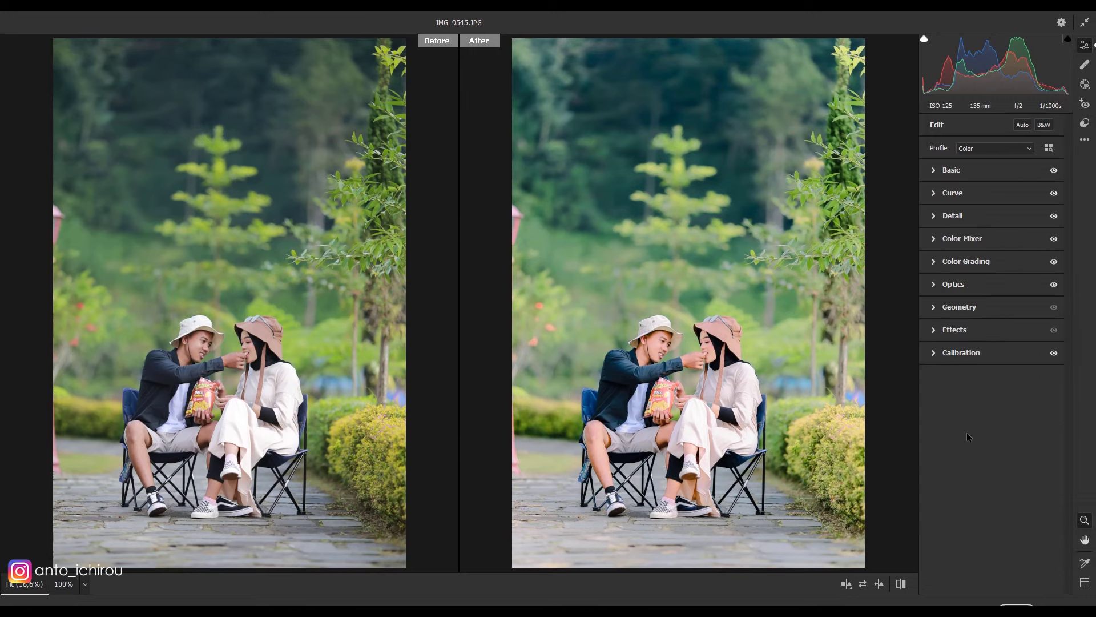
pyautogui.click(1015, 602)
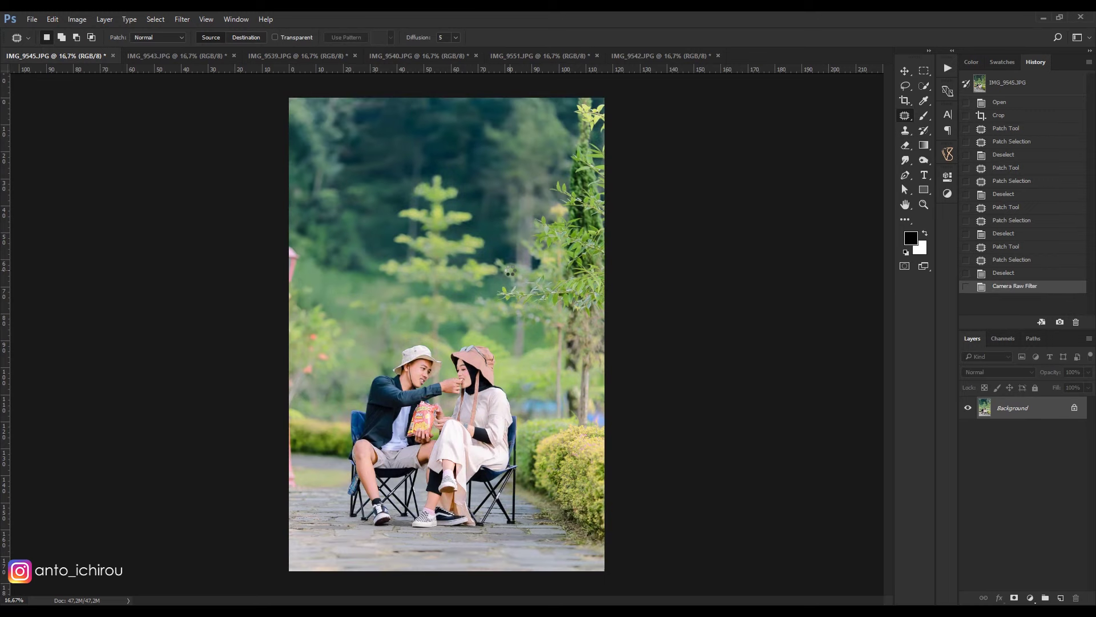
# - Straighten IMG_9543 by -1.6° and crop it tighter around the seated couple
pyautogui.click(198, 56)
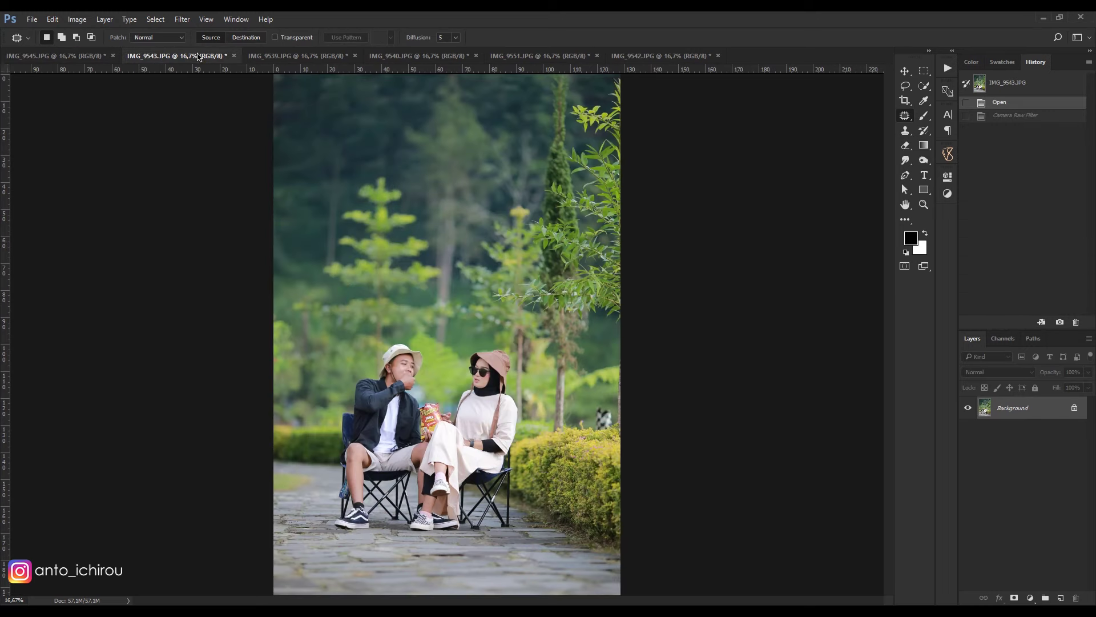
pyautogui.press('c')
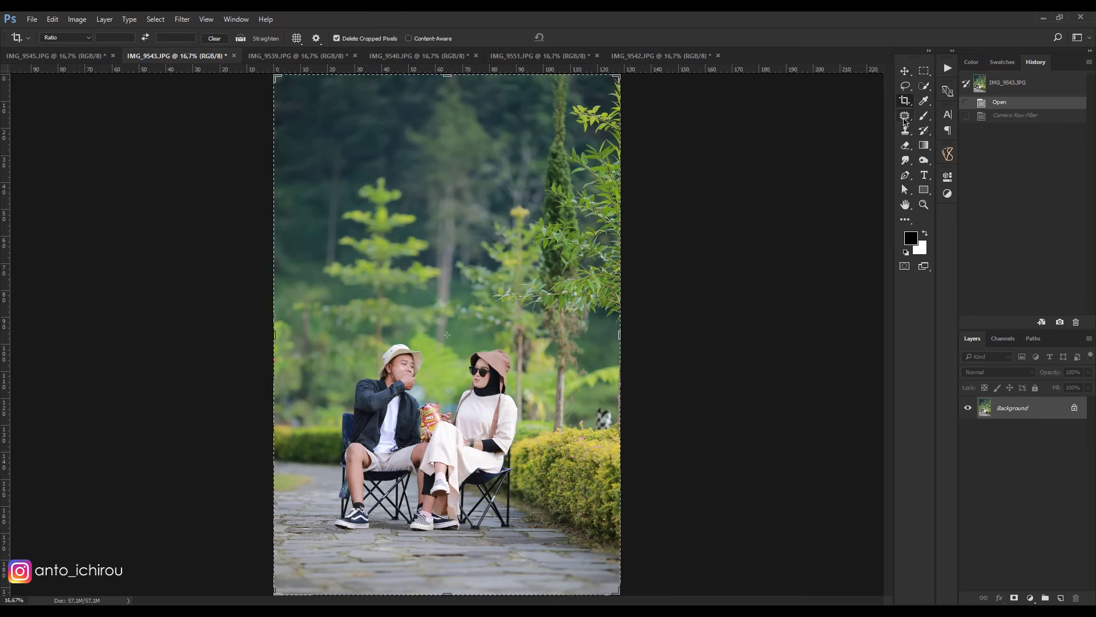
pyautogui.moveTo(702, 524); pyautogui.dragTo(711, 520)
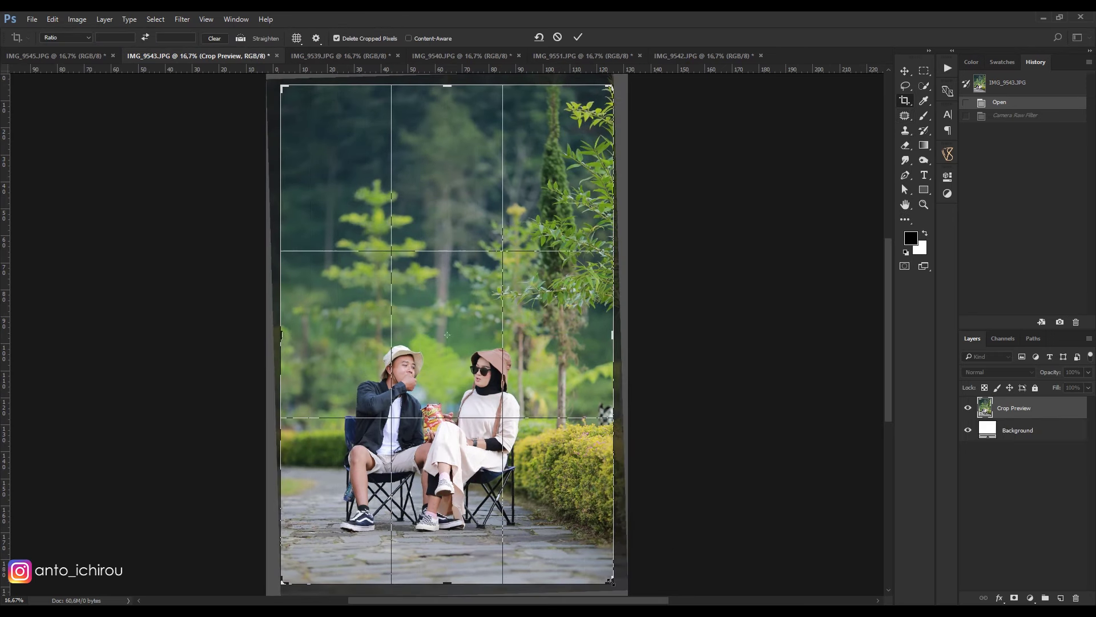
pyautogui.moveTo(611, 581); pyautogui.dragTo(596, 565)
pyautogui.moveTo(551, 502); pyautogui.dragTo(550, 501)
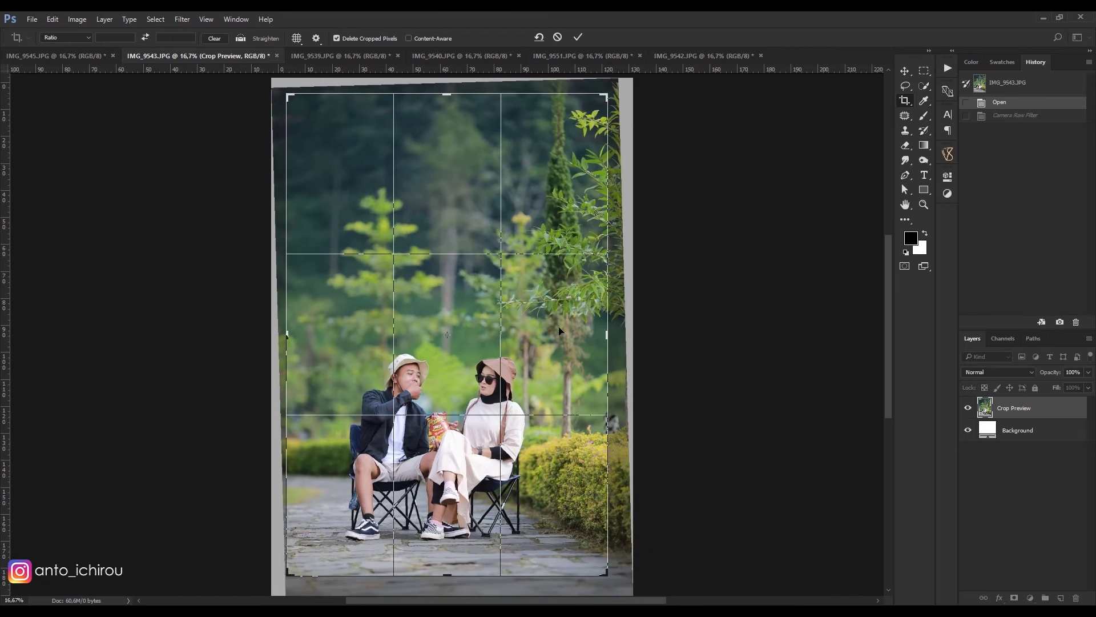
pyautogui.click(579, 36)
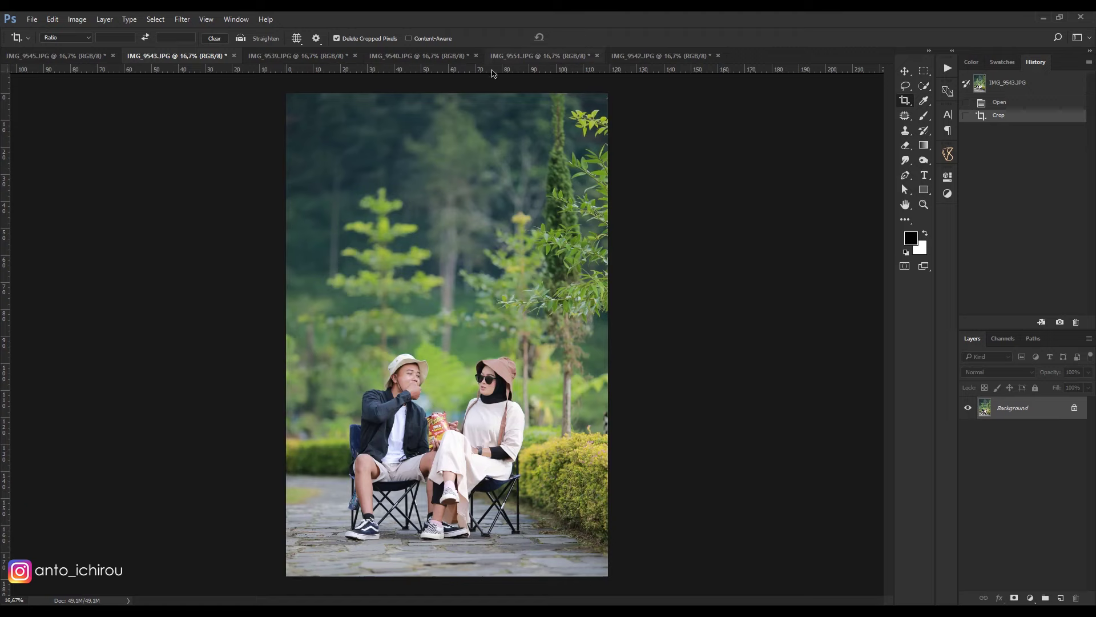
pyautogui.click(173, 19)
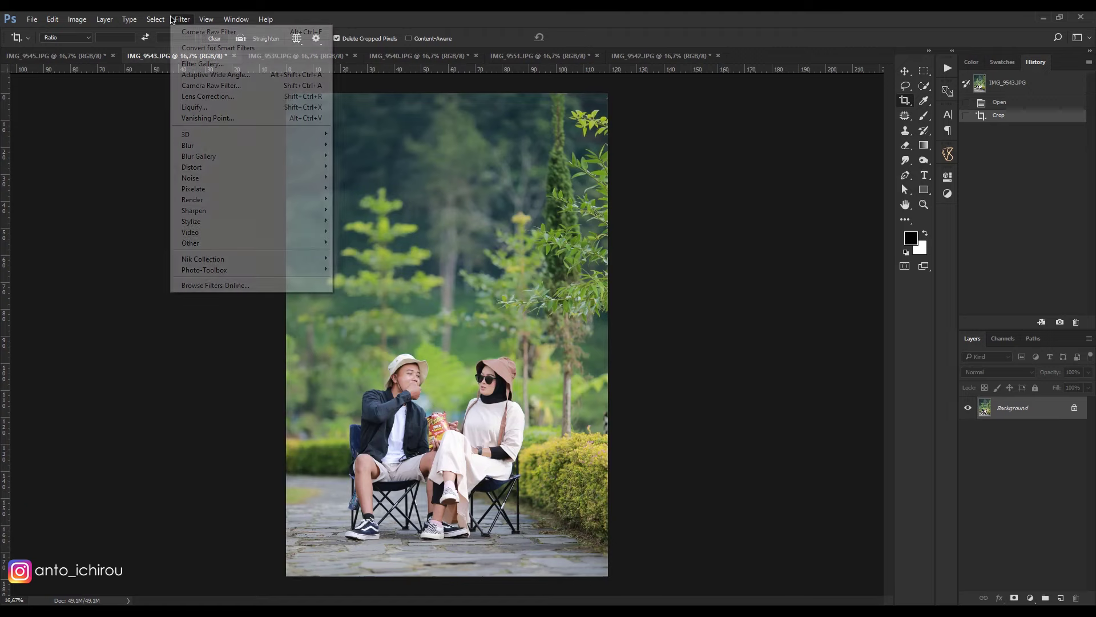
# - Zoom in on the legs and patch the spot on the ankle with clean skin
pyautogui.click(197, 85)
pyautogui.click(905, 118)
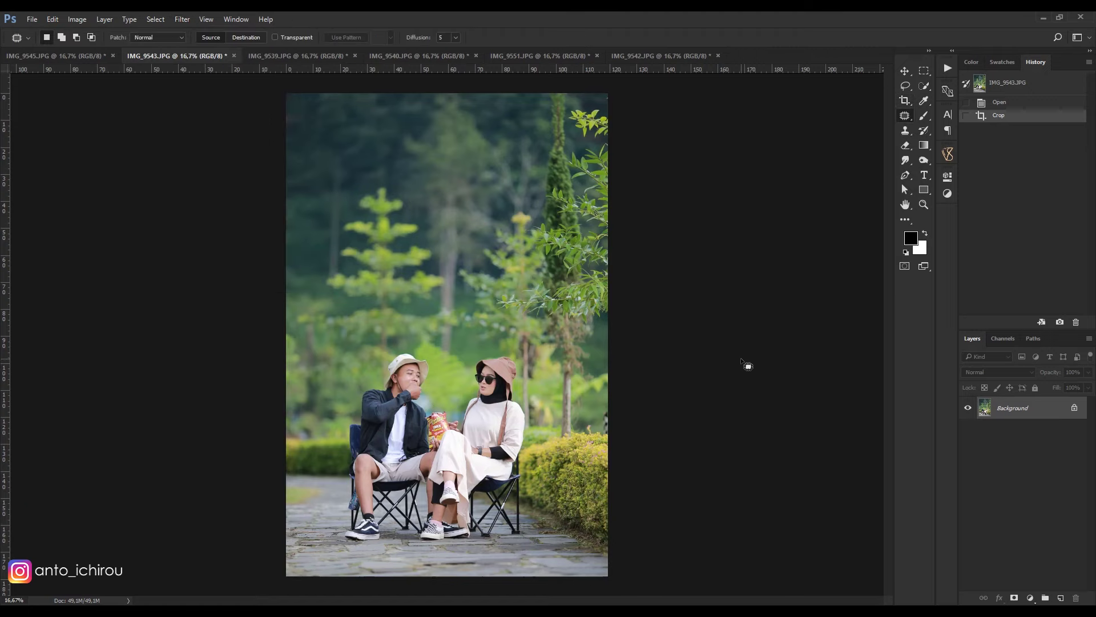
pyautogui.hotkey('ctrl', '+')
pyautogui.hotkey('ctrl', '+')
pyautogui.scroll(-5, 519, 469)
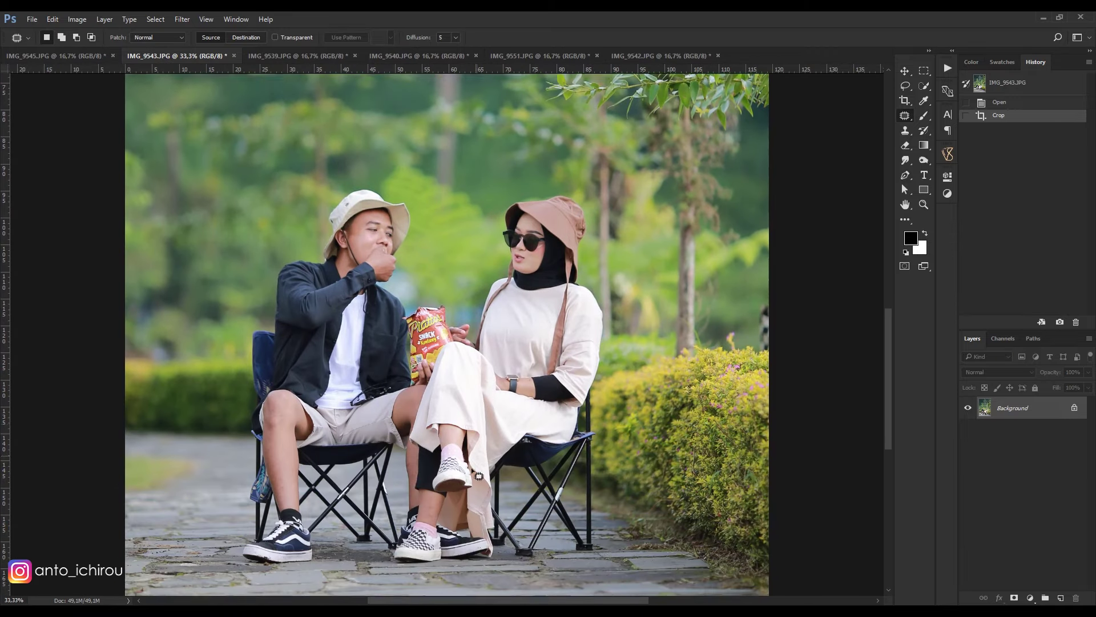
pyautogui.hotkey('ctrl', '+')
pyautogui.hotkey('ctrl', '+')
pyautogui.moveTo(419, 365)
pyautogui.mouseDown()
pyautogui.moveTo(411, 375)
pyautogui.moveTo(424, 382)
pyautogui.moveTo(421, 370)
pyautogui.mouseUp()
pyautogui.moveTo(417, 377)
pyautogui.mouseDown()
pyautogui.moveTo(421, 362)
pyautogui.moveTo(410, 400)
pyautogui.moveTo(414, 387)
pyautogui.mouseUp()
pyautogui.hotkey('ctrl', 'd')
# - Patch the remaining spots on the leg, the man's shin and below the knee
pyautogui.moveTo(414, 393); pyautogui.dragTo(416, 371)
pyautogui.hotkey('ctrl', 'd')
pyautogui.moveTo(93, 298)
pyautogui.mouseDown()
pyautogui.moveTo(129, 279)
pyautogui.moveTo(116, 267)
pyautogui.mouseUp()
pyautogui.hotkey('ctrl', 'd')
pyautogui.moveTo(117, 276); pyautogui.dragTo(116, 291)
pyautogui.hotkey('ctrl', 'd')
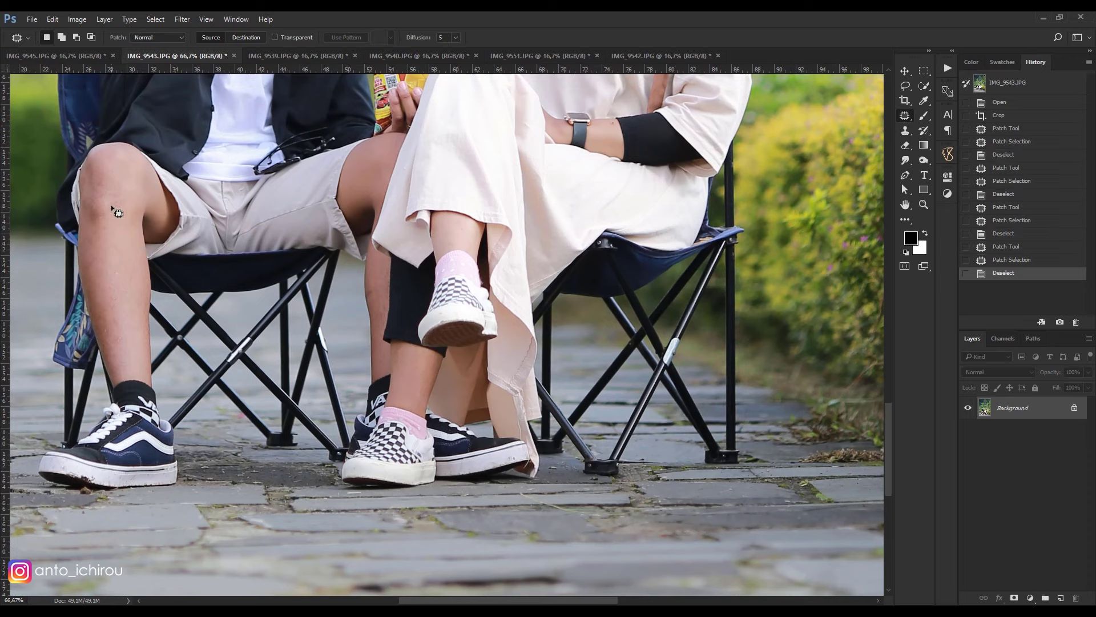
pyautogui.moveTo(112, 210)
pyautogui.mouseDown()
pyautogui.moveTo(125, 211)
pyautogui.moveTo(111, 218)
pyautogui.moveTo(116, 240)
pyautogui.mouseUp()
pyautogui.hotkey('ctrl', 'd')
# - Zoom out to the whole photo and launch the Camera Raw Filter
pyautogui.hotkey('ctrl', '-')
pyautogui.hotkey('ctrl', '-')
pyautogui.hotkey('ctrl', '-')
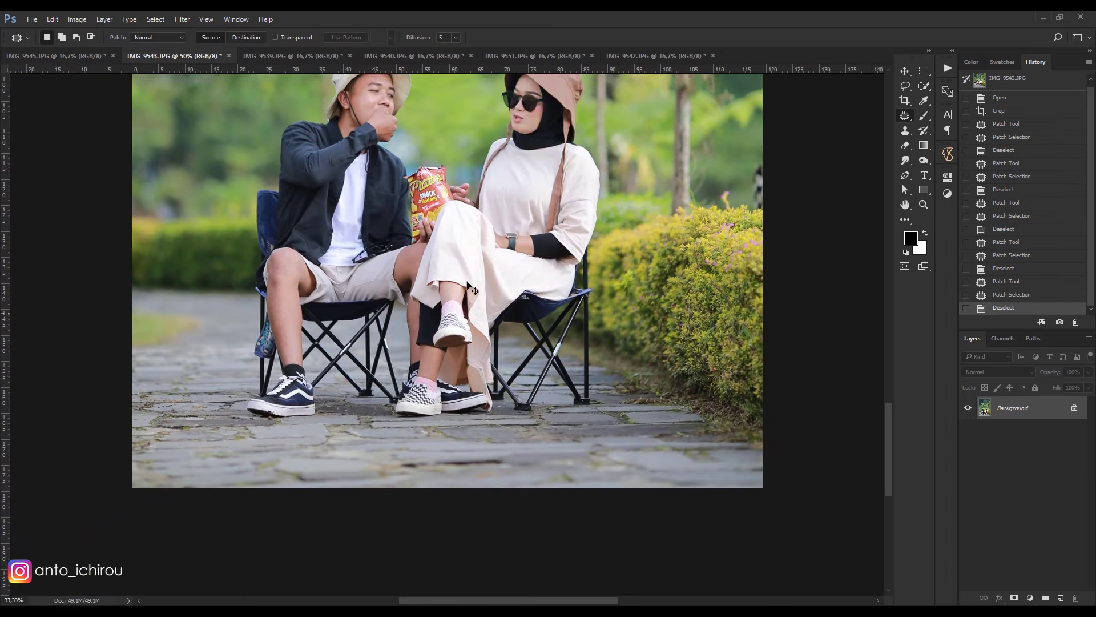
pyautogui.scroll(8, 530, 304)
pyautogui.hotkey('ctrl', '-')
pyautogui.hotkey('ctrl', '-')
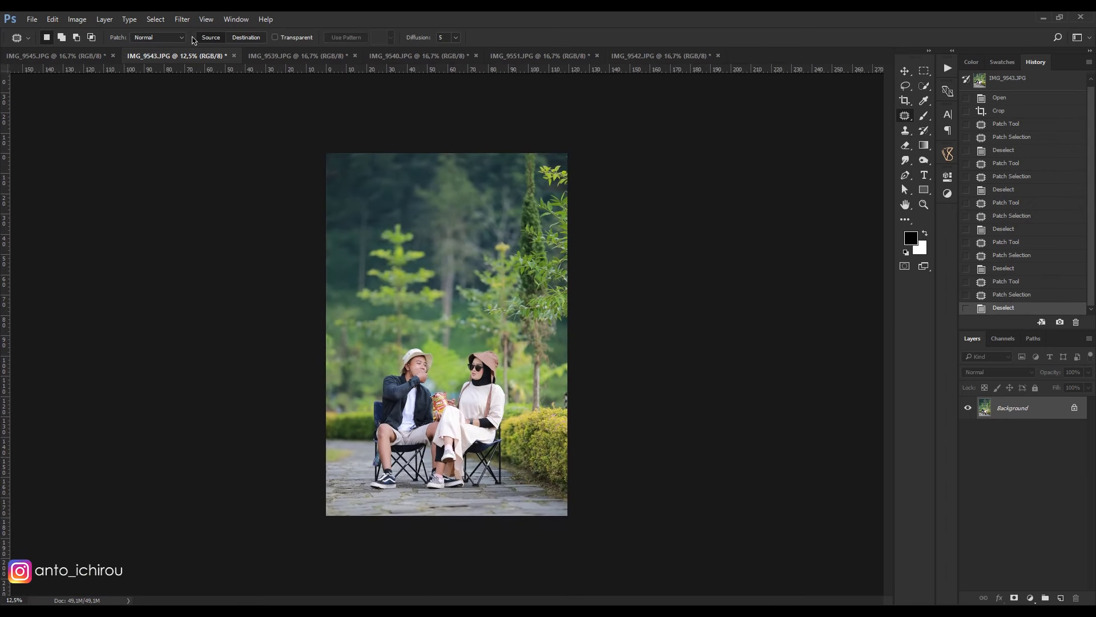
pyautogui.click(183, 19)
pyautogui.click(196, 87)
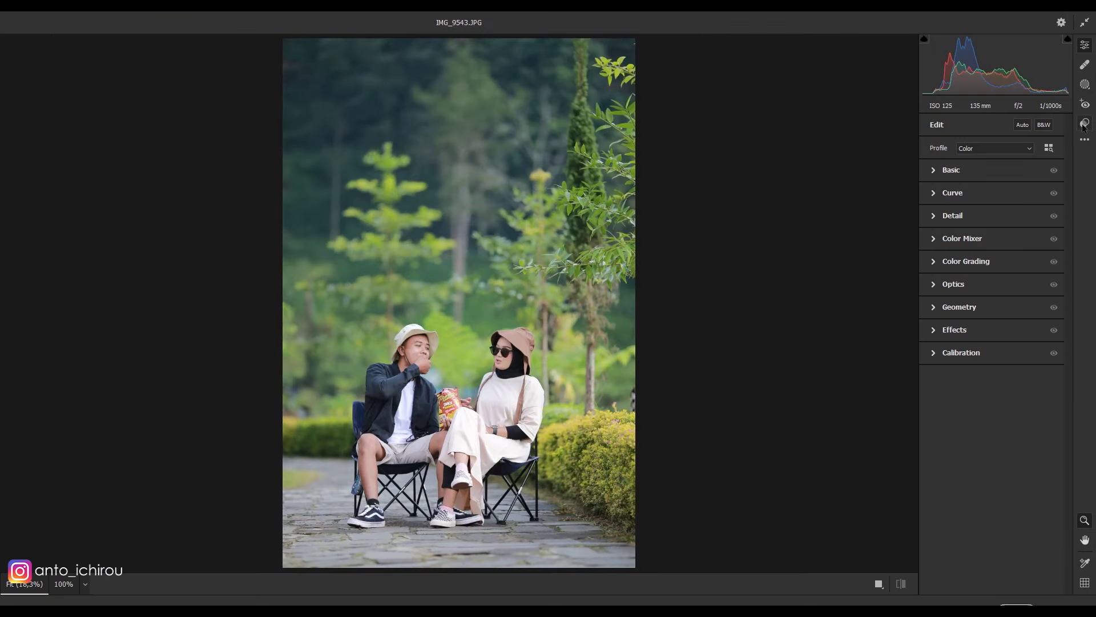
# - Apply the '- 0' user preset to IMG_9543 in Camera Raw
pyautogui.click(1084, 124)
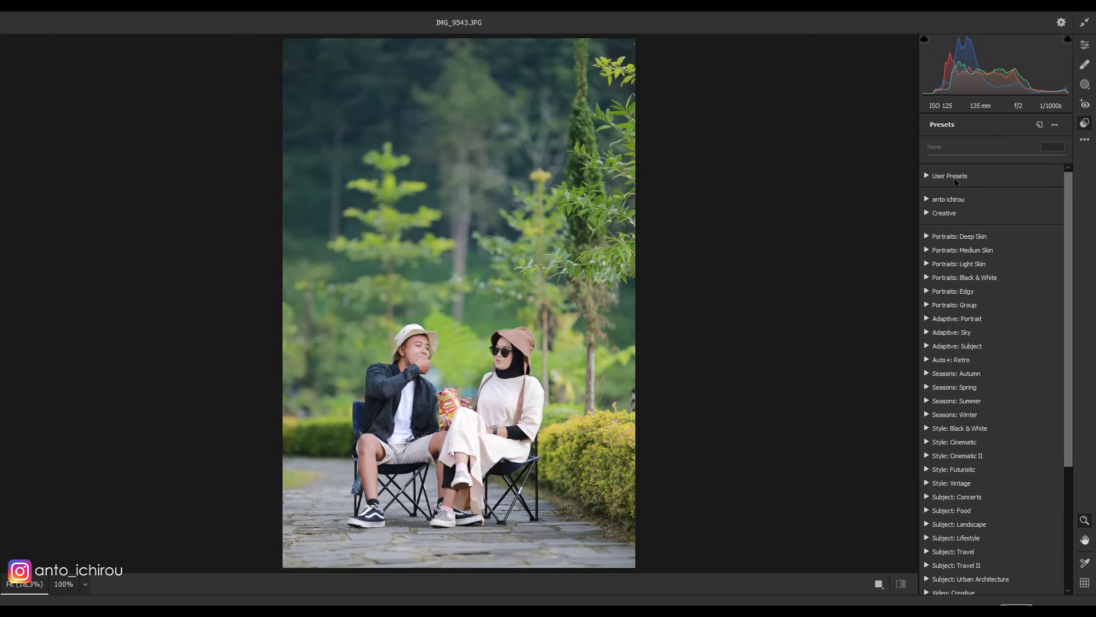
pyautogui.click(927, 176)
pyautogui.click(942, 189)
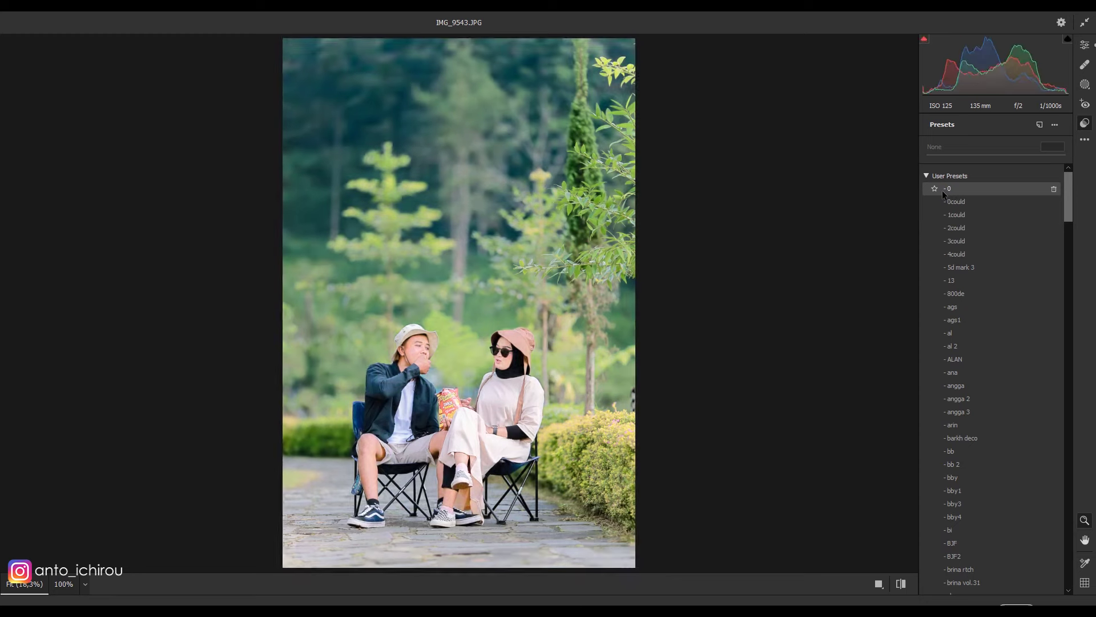
pyautogui.click(927, 176)
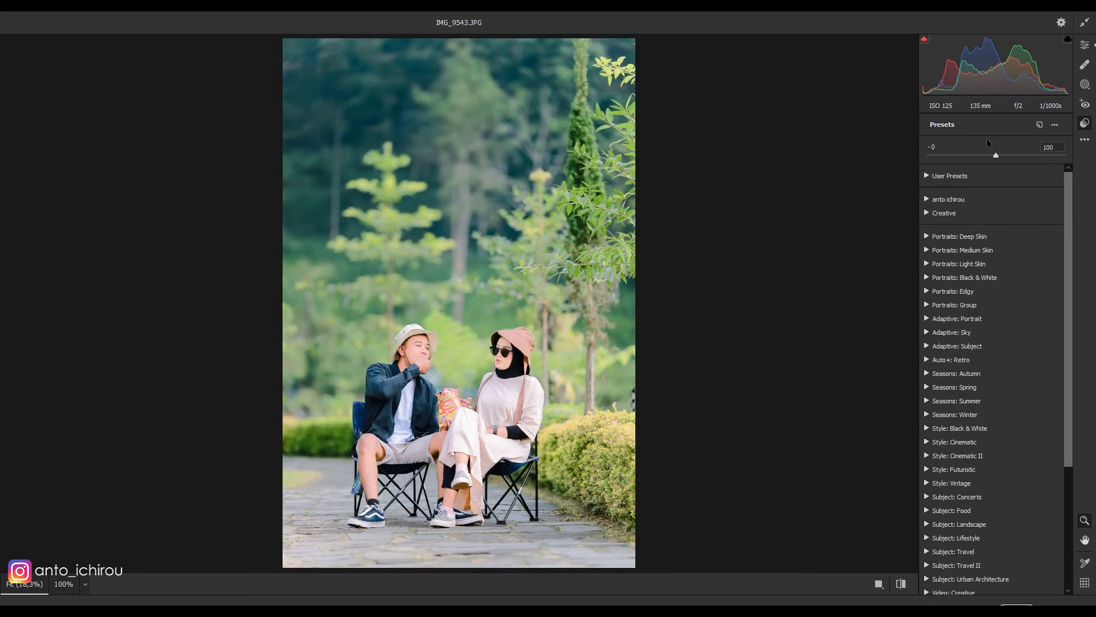
# - Lower Exposure in the Basic panel to -0.15
pyautogui.click(1084, 45)
pyautogui.click(934, 170)
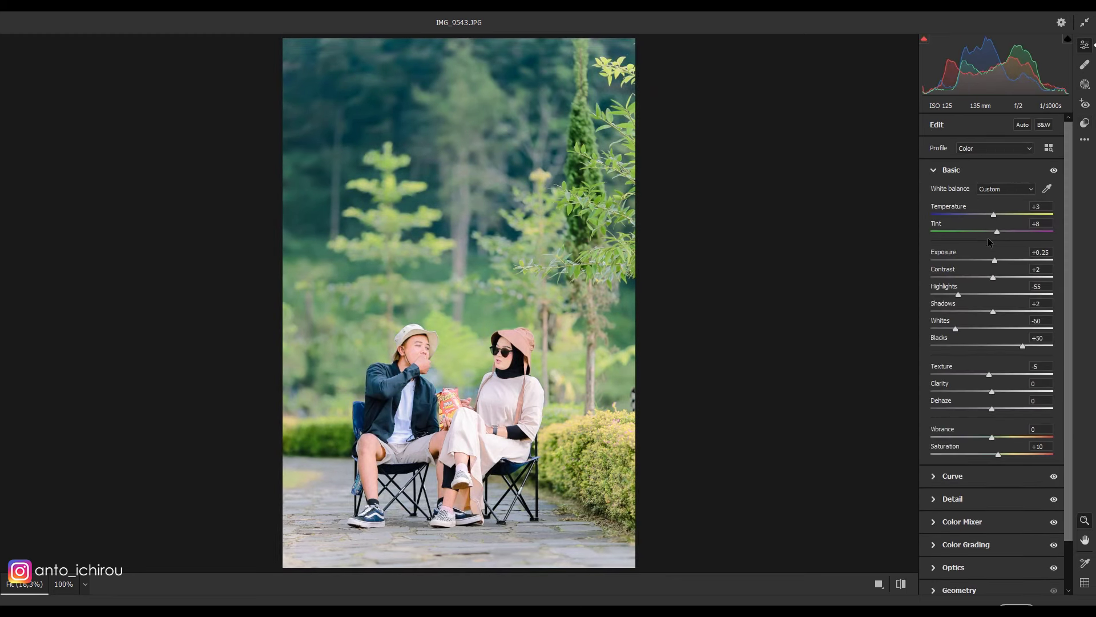
pyautogui.moveTo(996, 261); pyautogui.dragTo(990, 261)
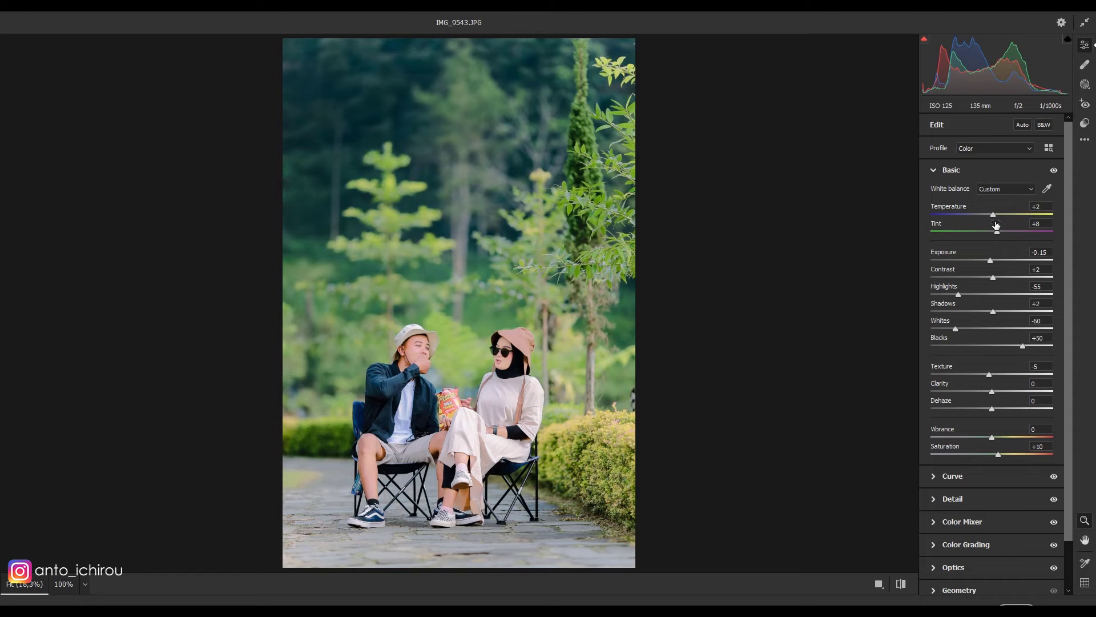
# - Raise Noise Reduction in the Detail panel to 10
pyautogui.click(935, 171)
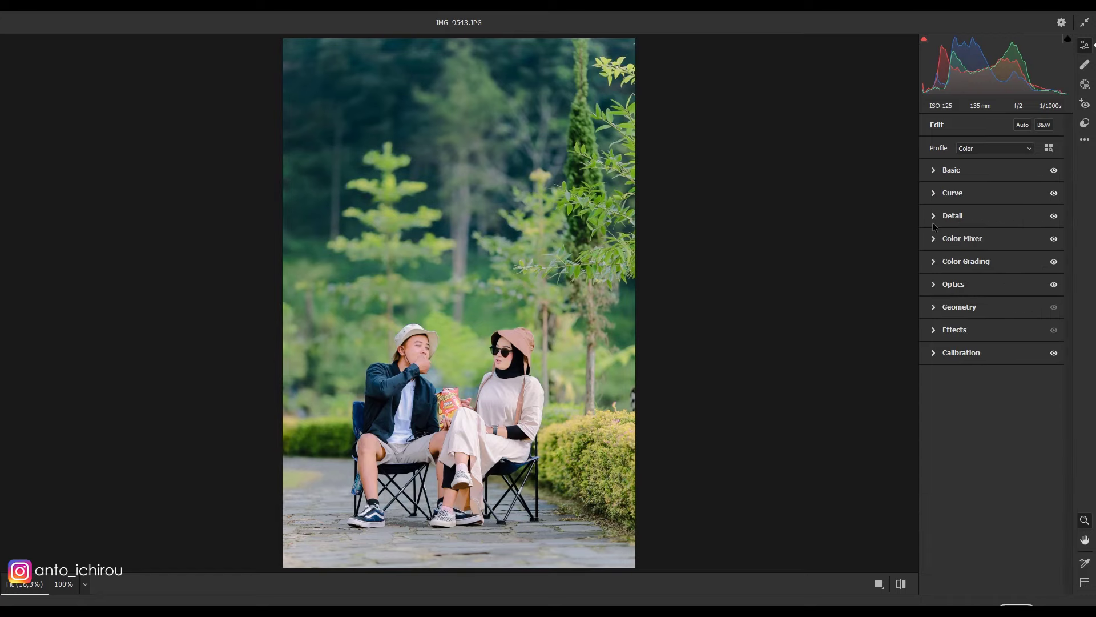
pyautogui.click(952, 215)
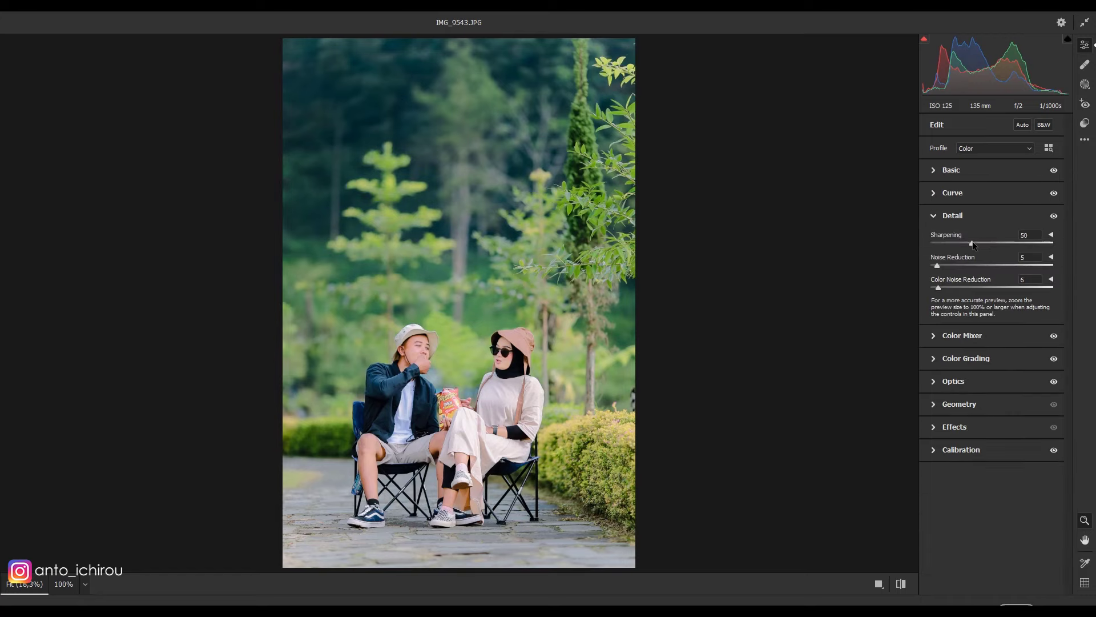
pyautogui.moveTo(936, 264); pyautogui.dragTo(940, 264)
# - Set the Optics vignette amount to +15
pyautogui.click(934, 217)
pyautogui.click(934, 285)
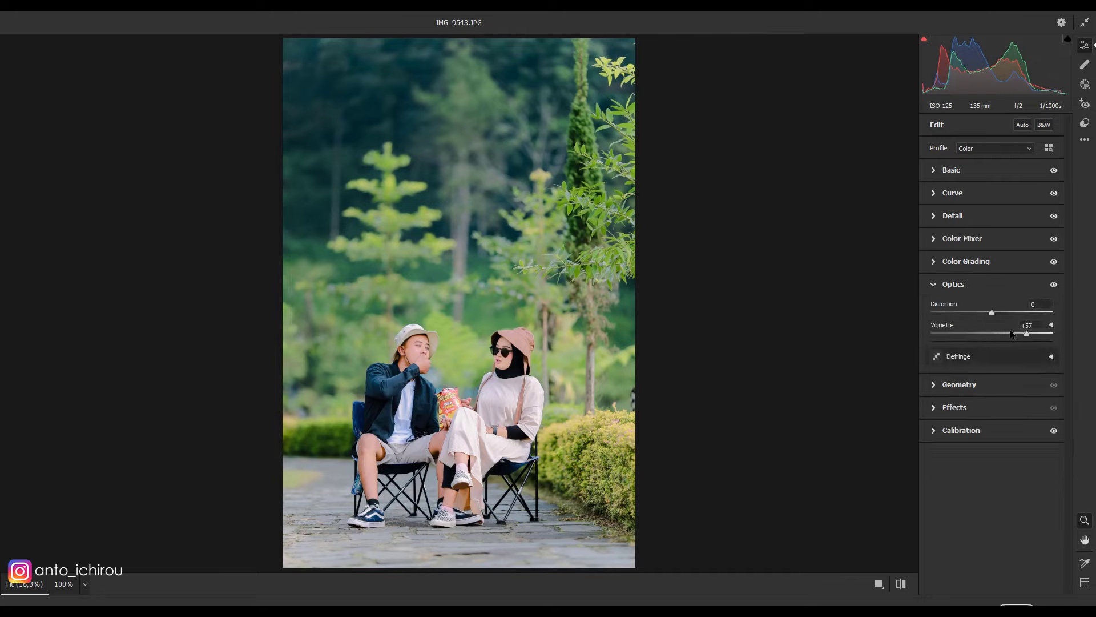
pyautogui.moveTo(989, 334); pyautogui.dragTo(1003, 334)
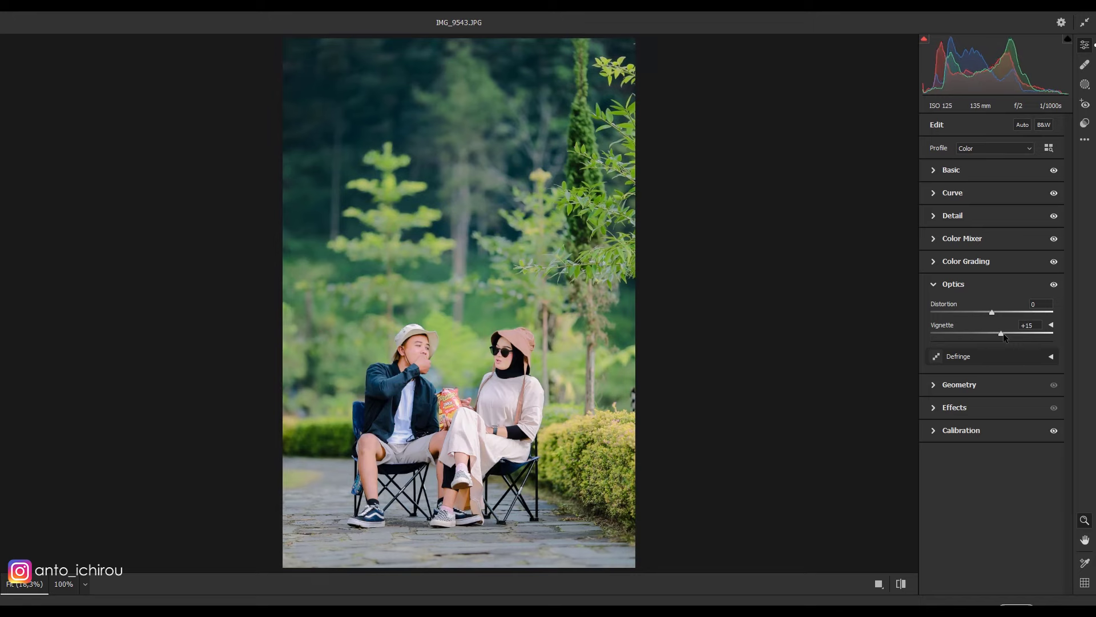
# - Nudge Exposure in the Basic panel up to -0.10
pyautogui.click(934, 284)
pyautogui.click(934, 170)
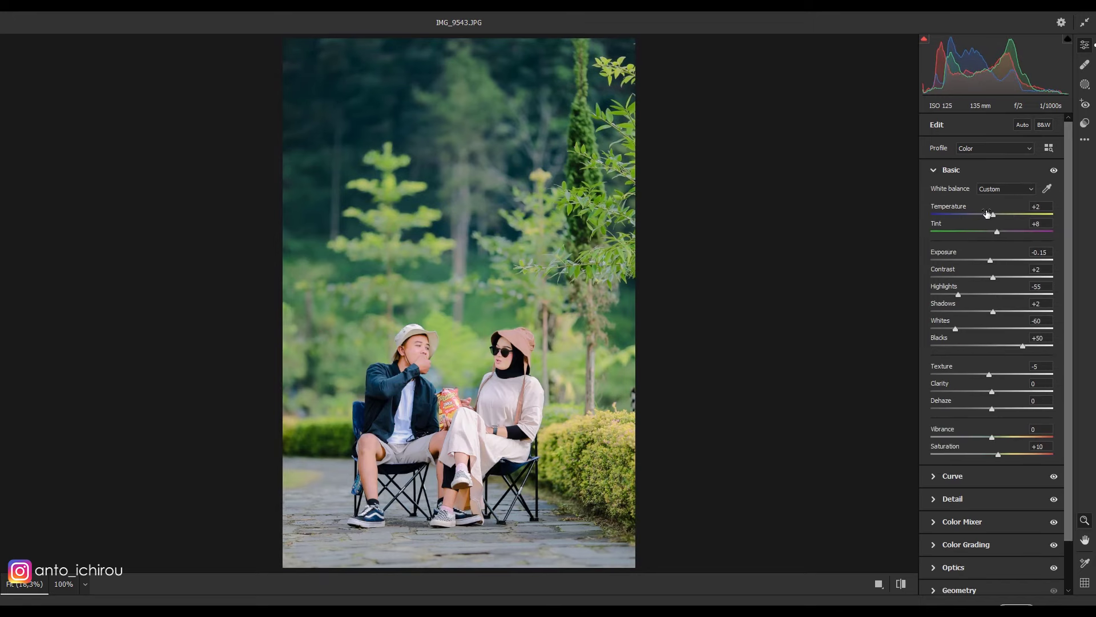
pyautogui.moveTo(990, 262); pyautogui.dragTo(990, 262)
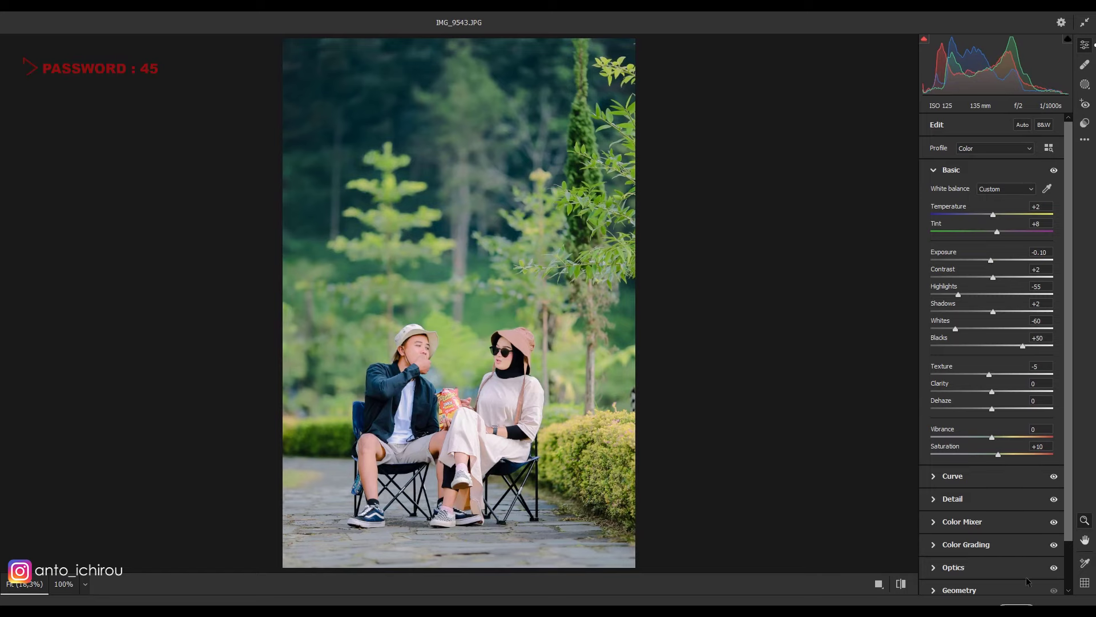
# - After a before/after check, set Blacks to +31 and Exposure to -0.05, then apply the grade
pyautogui.click(879, 584)
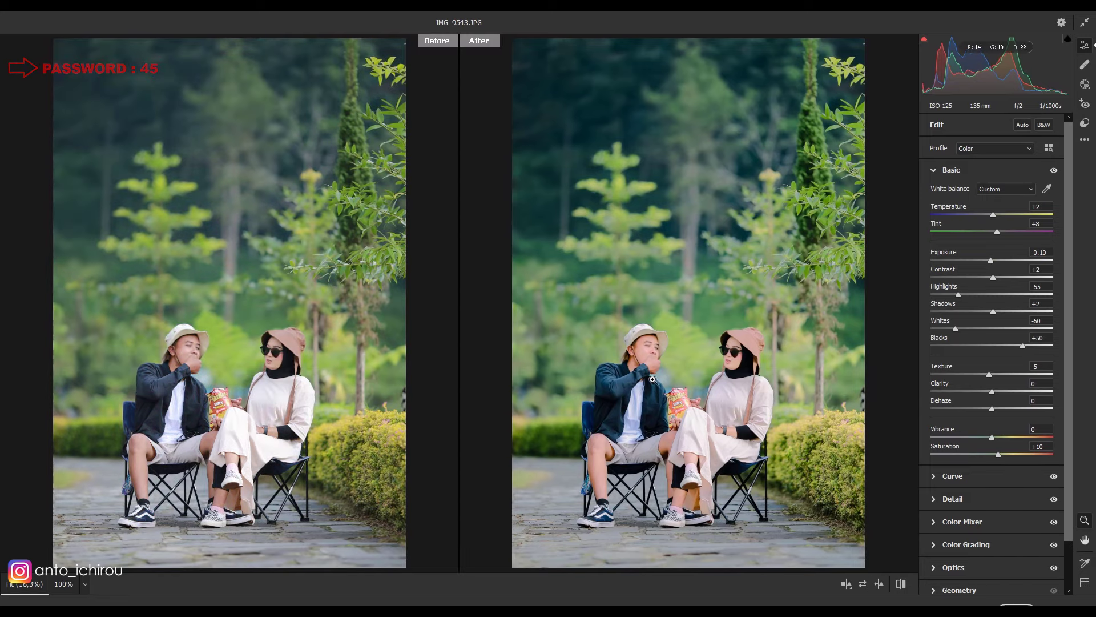
pyautogui.click(732, 376)
pyautogui.click(721, 346)
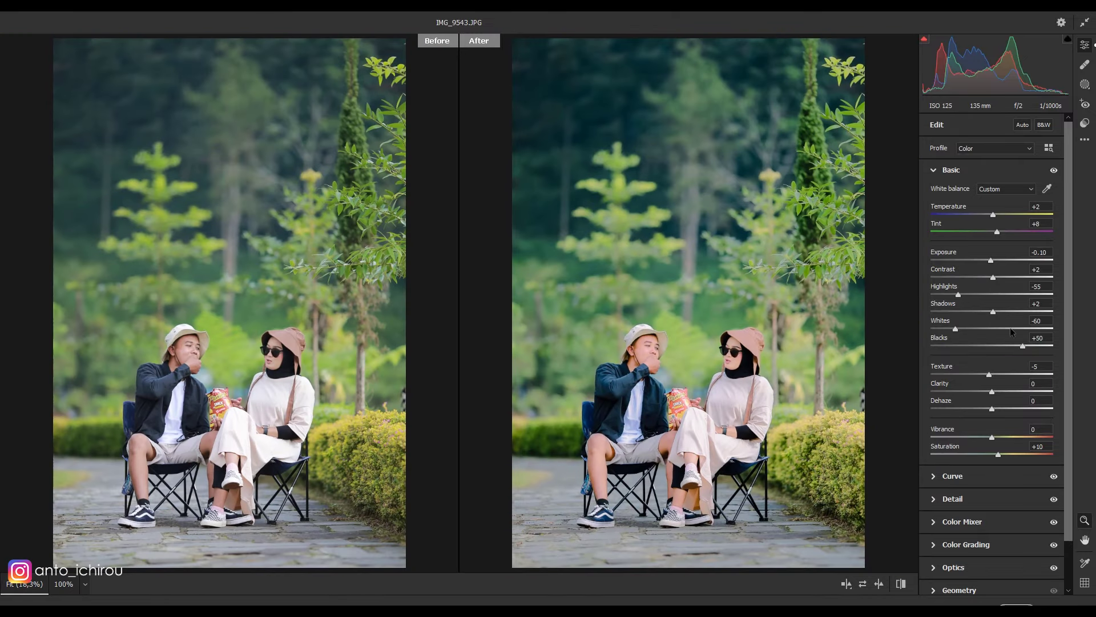
pyautogui.moveTo(1020, 346); pyautogui.dragTo(1008, 350)
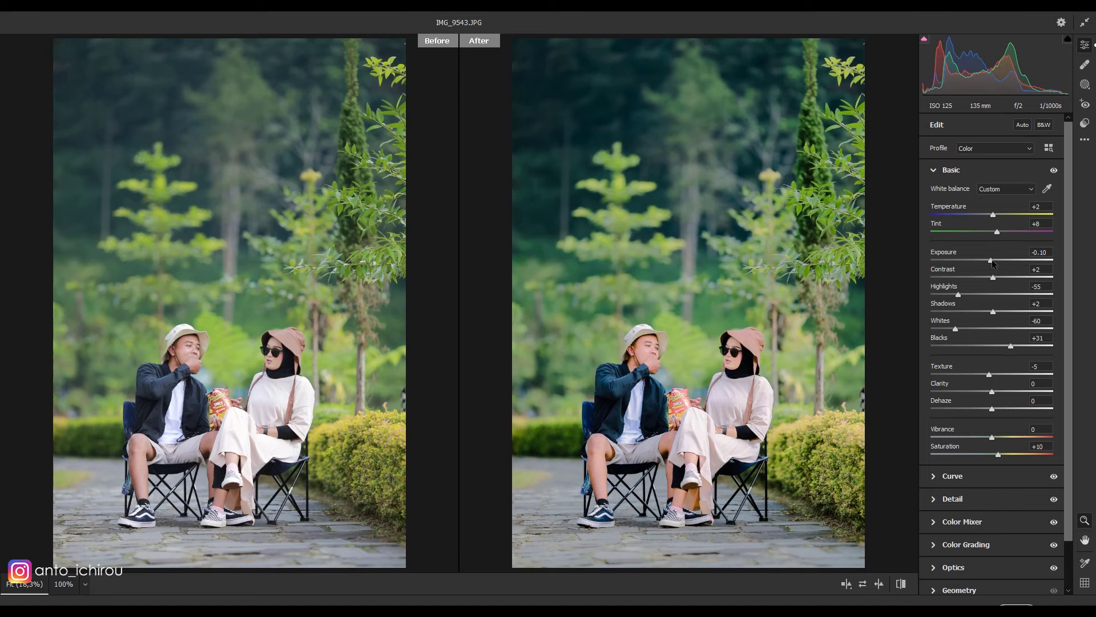
pyautogui.moveTo(992, 261); pyautogui.dragTo(994, 261)
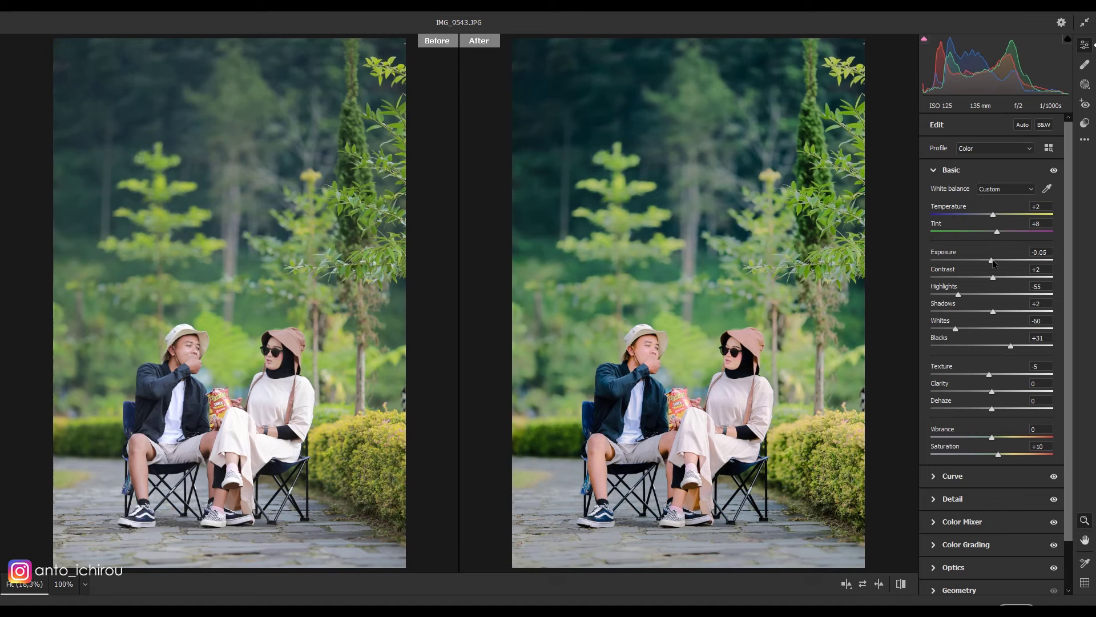
pyautogui.click(1053, 607)
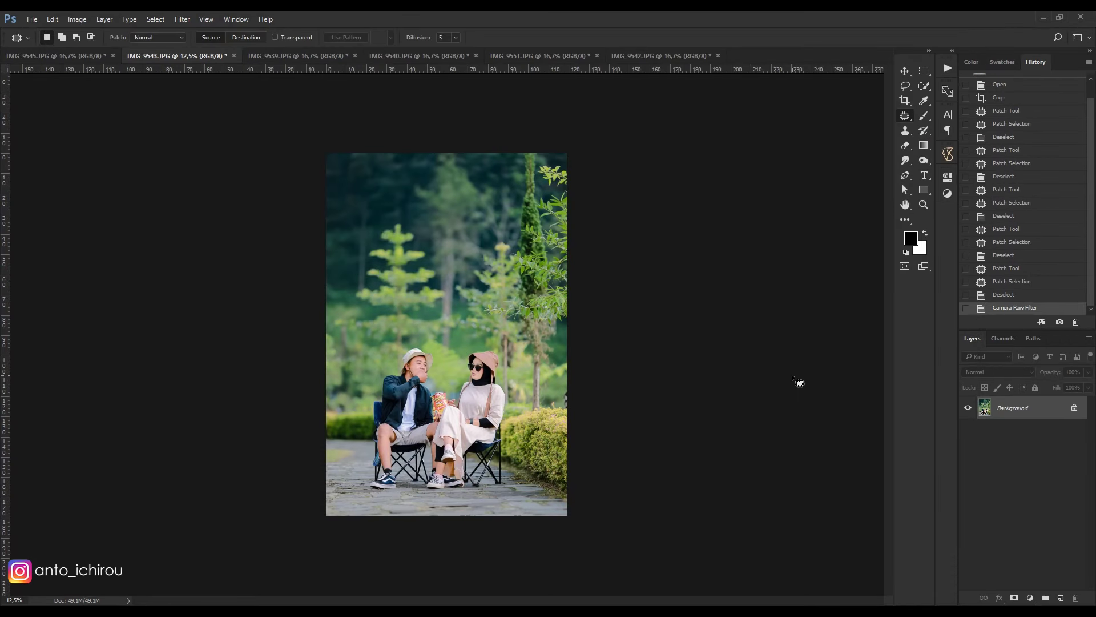
# - Straighten IMG_9539 by about -1.4° with the Crop tool and commit the crop
pyautogui.hotkey('ctrl', '+')
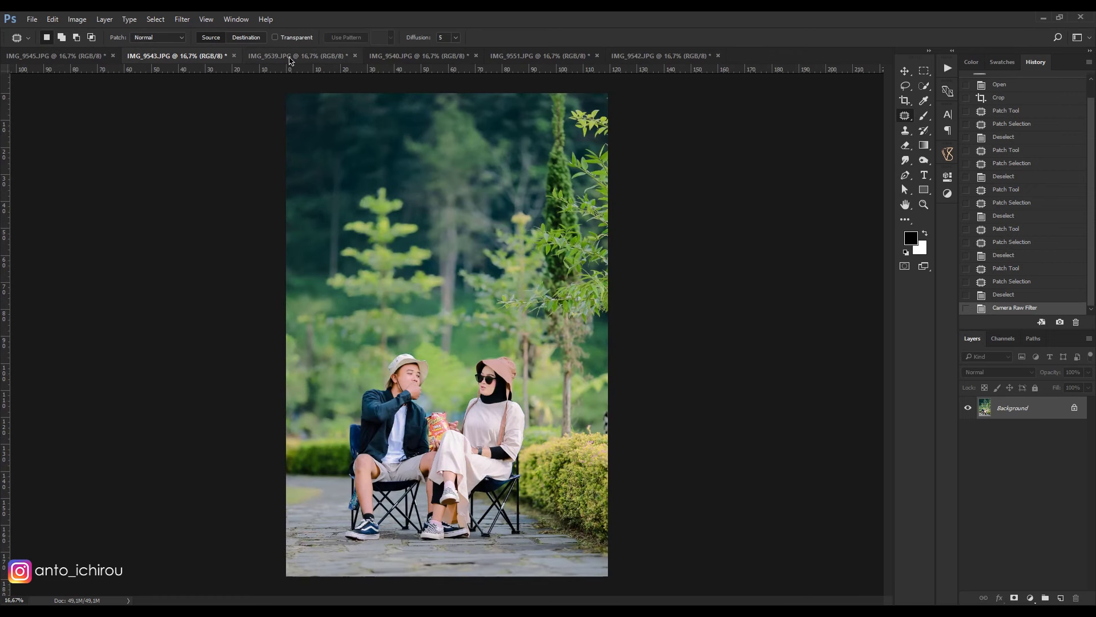
pyautogui.click(290, 57)
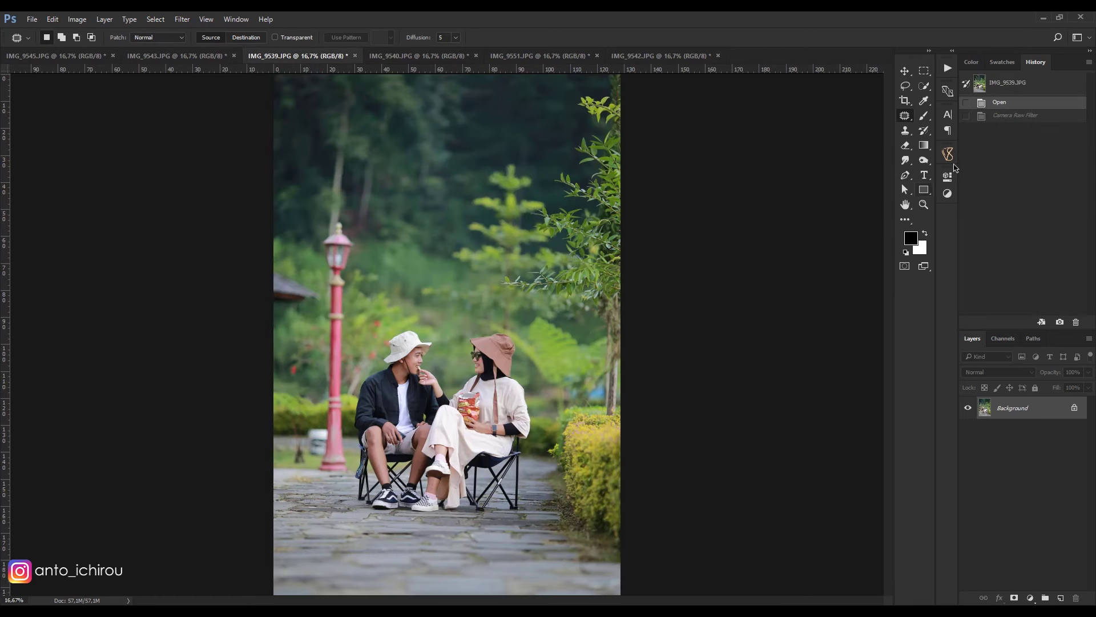
pyautogui.click(905, 101)
pyautogui.moveTo(746, 502)
pyautogui.mouseDown()
pyautogui.moveTo(760, 491)
pyautogui.moveTo(756, 503)
pyautogui.mouseUp()
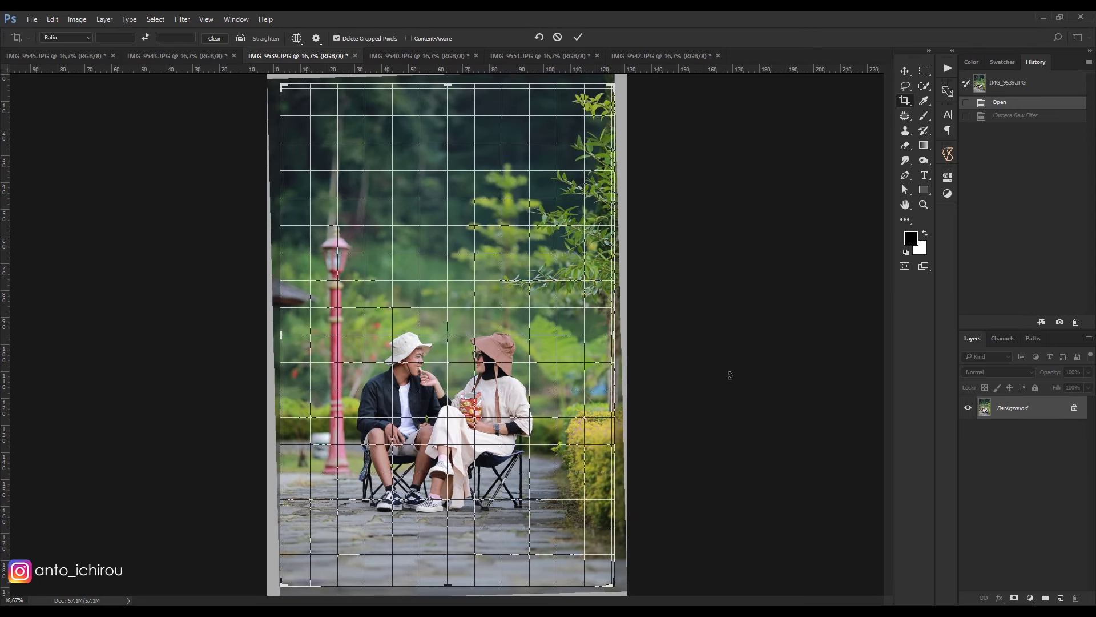
pyautogui.click(577, 37)
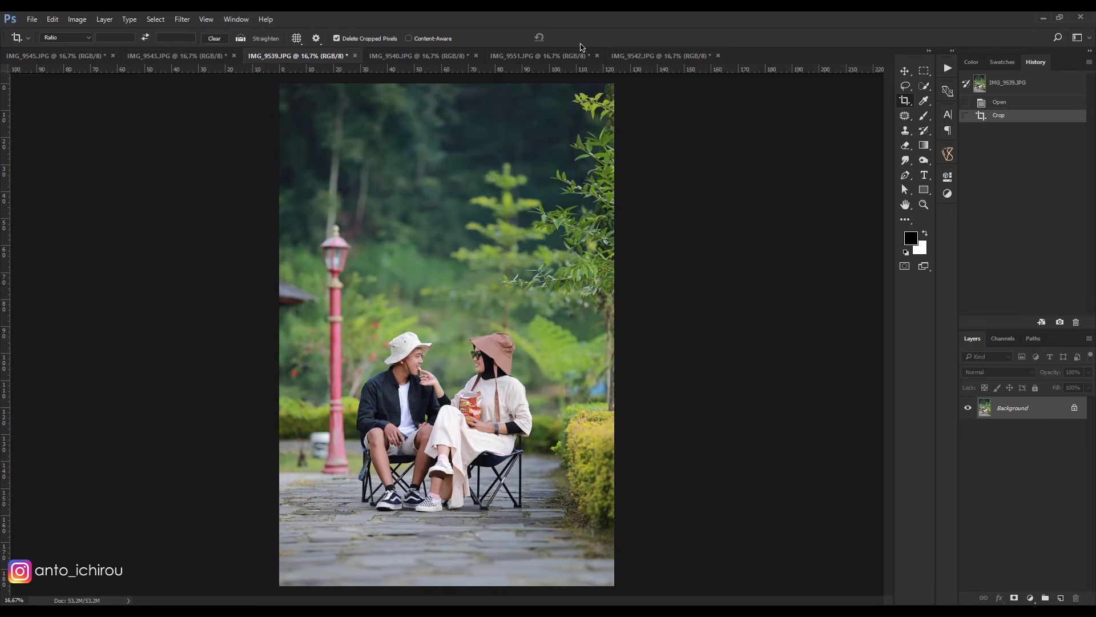
# - With the Patch tool, patch away the blemish on the ankle
pyautogui.press('j')
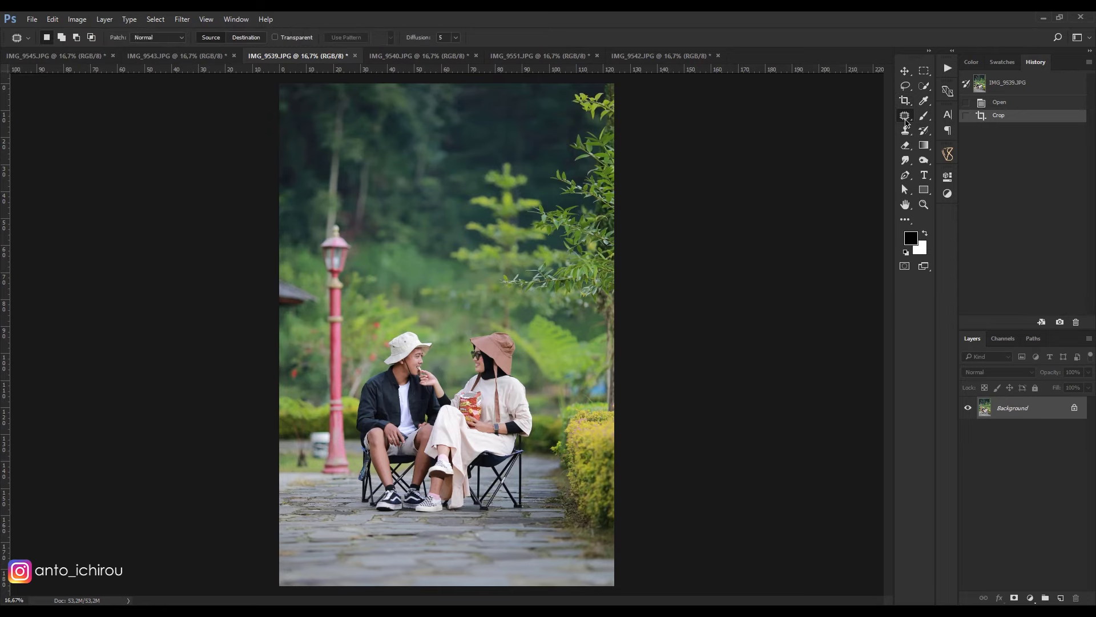
pyautogui.scroll(2, 445, 448)
pyautogui.scroll(-5, 594, 391)
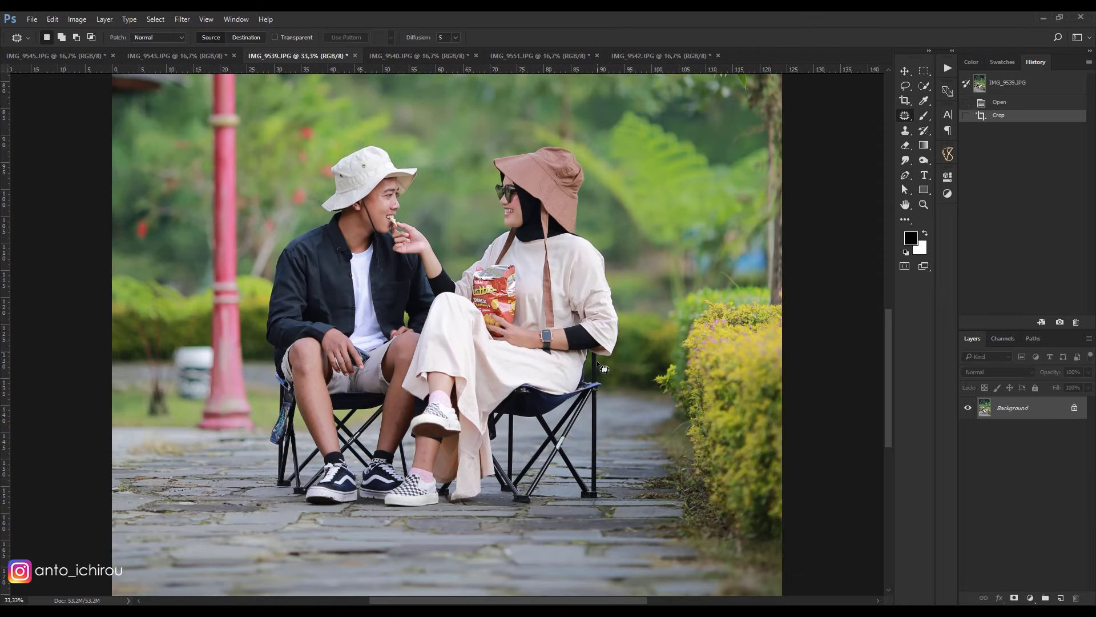
pyautogui.scroll(1, 451, 388)
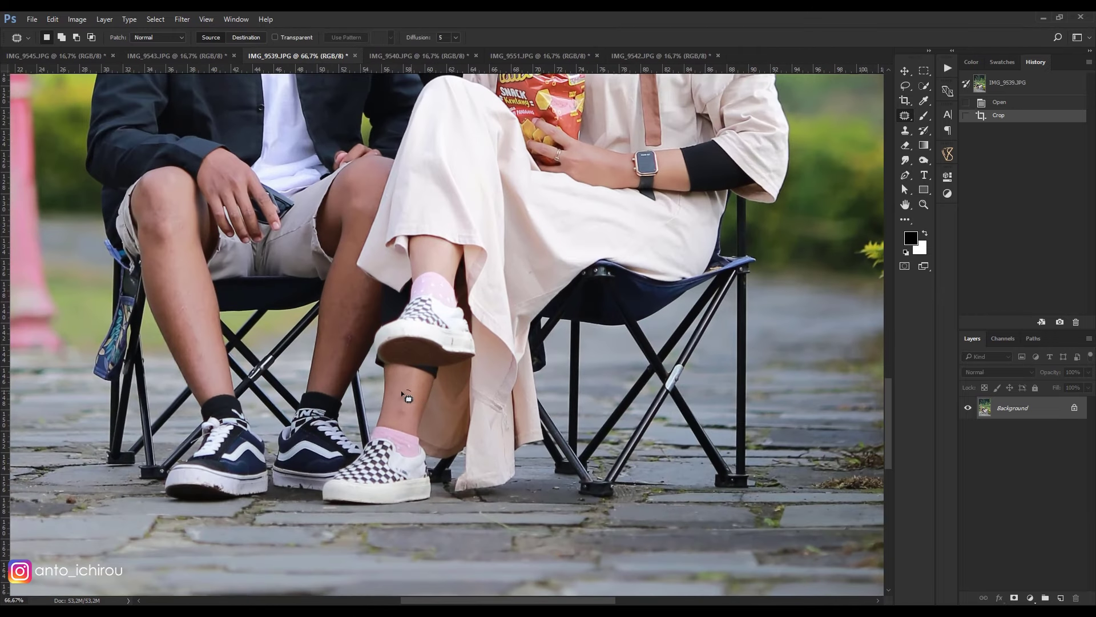
pyautogui.moveTo(401, 392)
pyautogui.mouseDown()
pyautogui.moveTo(411, 394)
pyautogui.moveTo(411, 376)
pyautogui.moveTo(407, 409)
pyautogui.moveTo(412, 397)
pyautogui.mouseUp()
pyautogui.hotkey('ctrl', 'd')
# - Patch the remaining spots on the man's shin and calf, then zoom out to the whole photo
pyautogui.hotkey('ctrl', 'd')
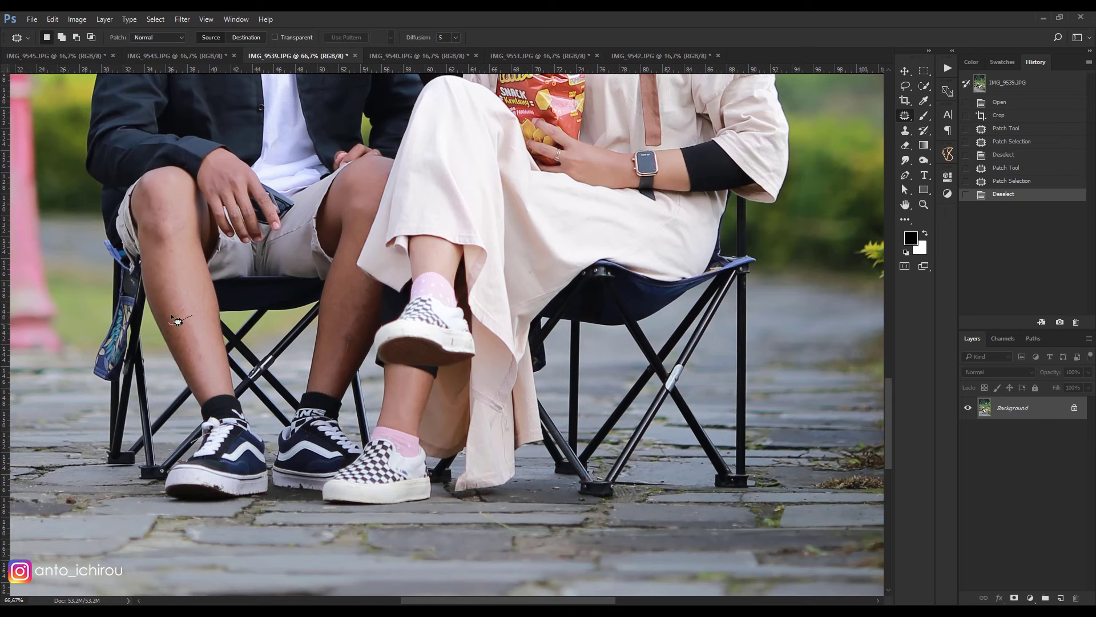
pyautogui.moveTo(171, 314)
pyautogui.mouseDown()
pyautogui.moveTo(187, 309)
pyautogui.moveTo(184, 325)
pyautogui.moveTo(193, 292)
pyautogui.mouseUp()
pyautogui.hotkey('ctrl', 'd')
pyautogui.moveTo(188, 296); pyautogui.dragTo(188, 312)
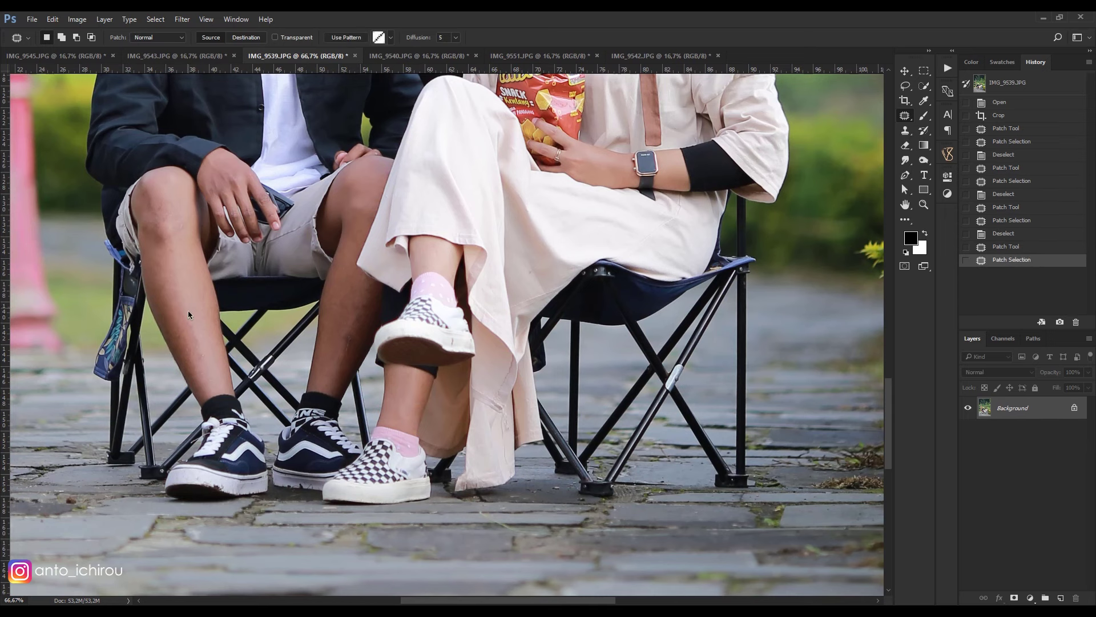
pyautogui.hotkey('ctrl', '-')
pyautogui.moveTo(372, 328)
pyautogui.mouseDown()
pyautogui.moveTo(367, 354)
pyautogui.moveTo(380, 310)
pyautogui.mouseUp()
pyautogui.hotkey('ctrl', 'd')
pyautogui.scroll(3, 428, 291)
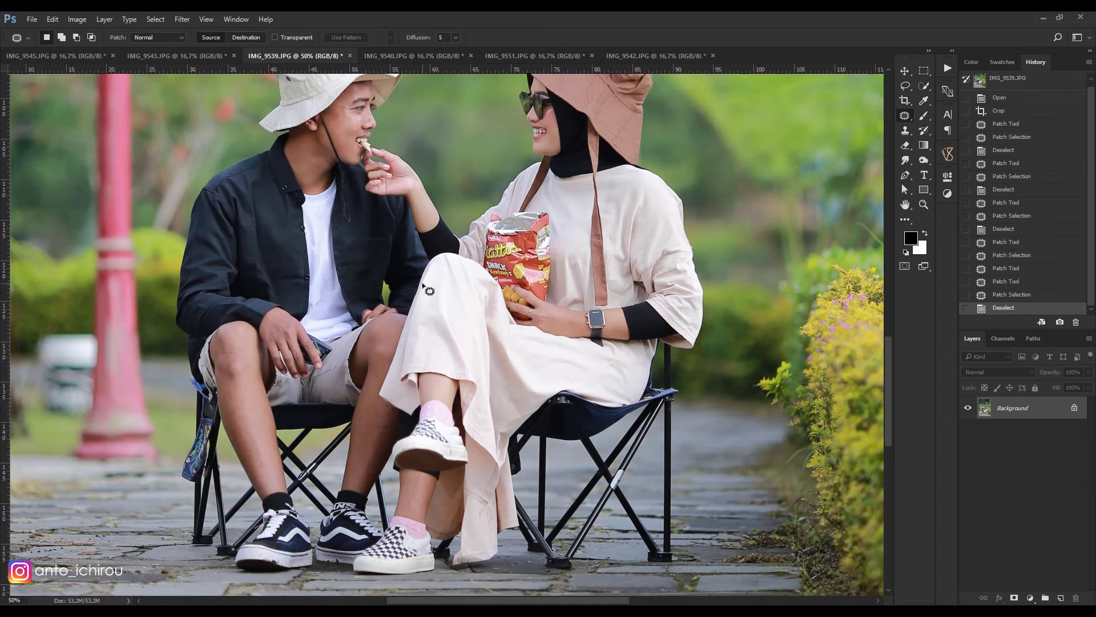
pyautogui.scroll(3, 429, 291)
pyautogui.hotkey('ctrl', '-')
pyautogui.hotkey('ctrl', '-')
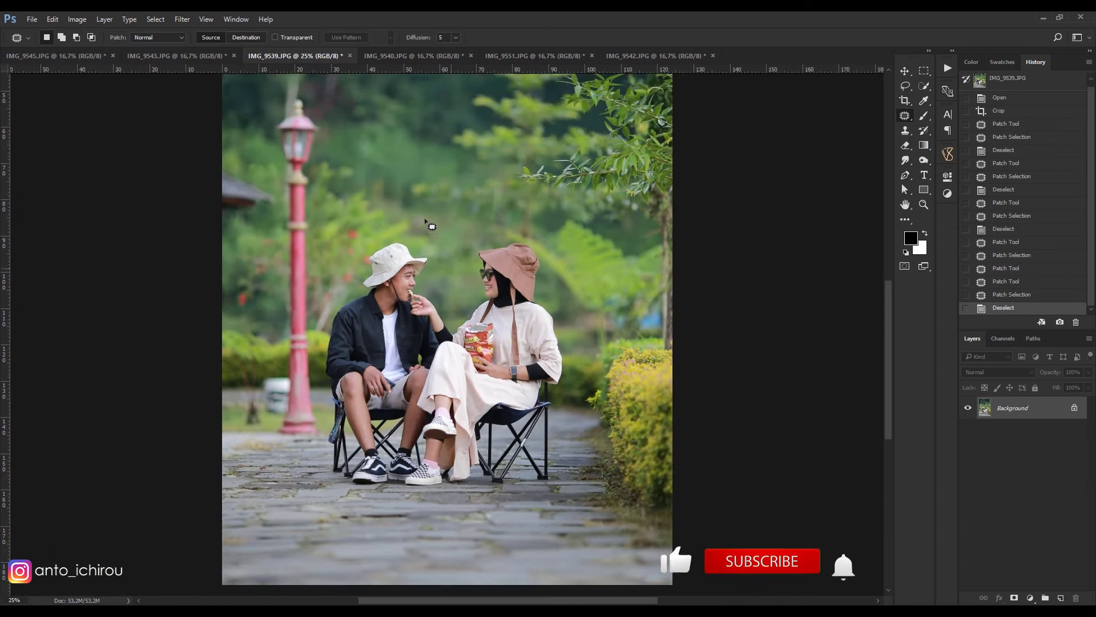
pyautogui.hotkey('ctrl', '-')
pyautogui.click(182, 19)
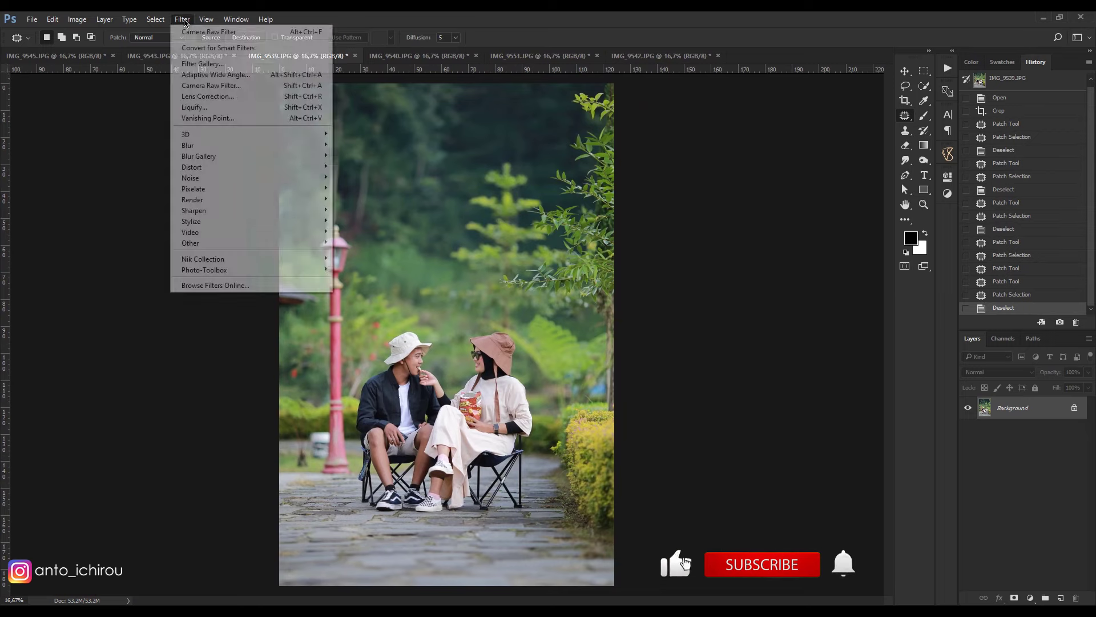
# - Apply user preset '- 0' in the Camera Raw Filter and compare before and after
pyautogui.click(200, 86)
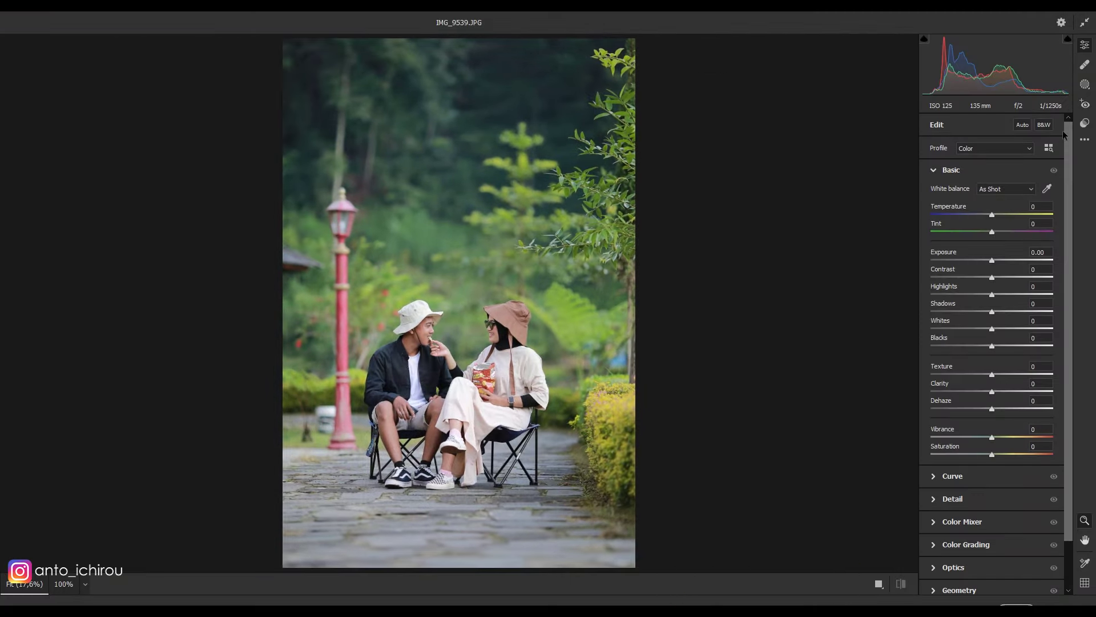
pyautogui.click(1085, 124)
pyautogui.click(926, 177)
pyautogui.click(942, 189)
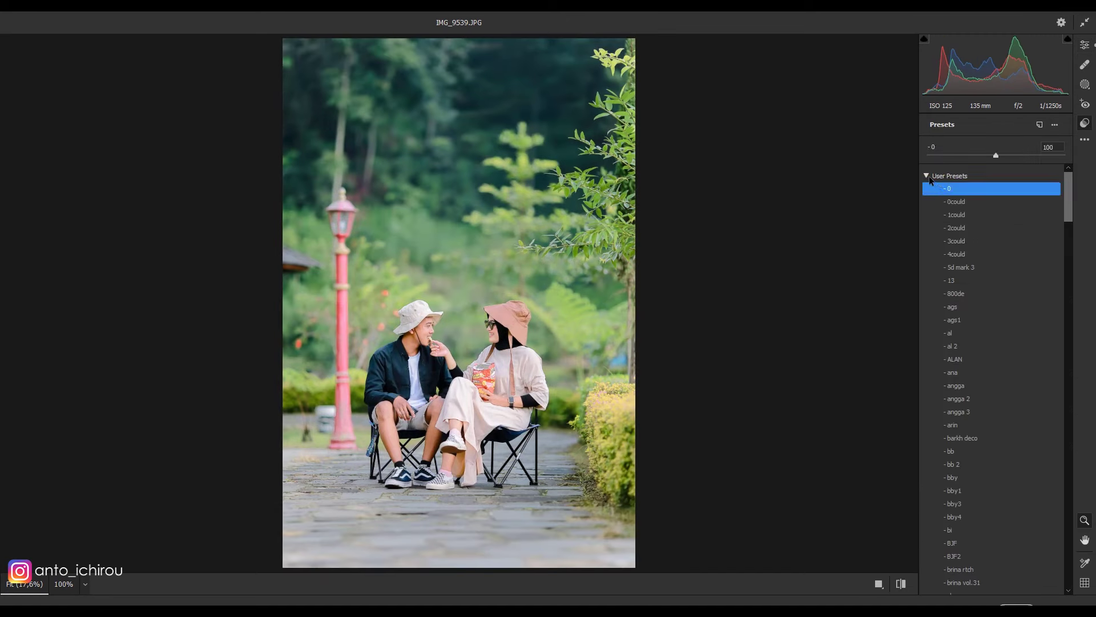
pyautogui.click(927, 177)
pyautogui.click(879, 585)
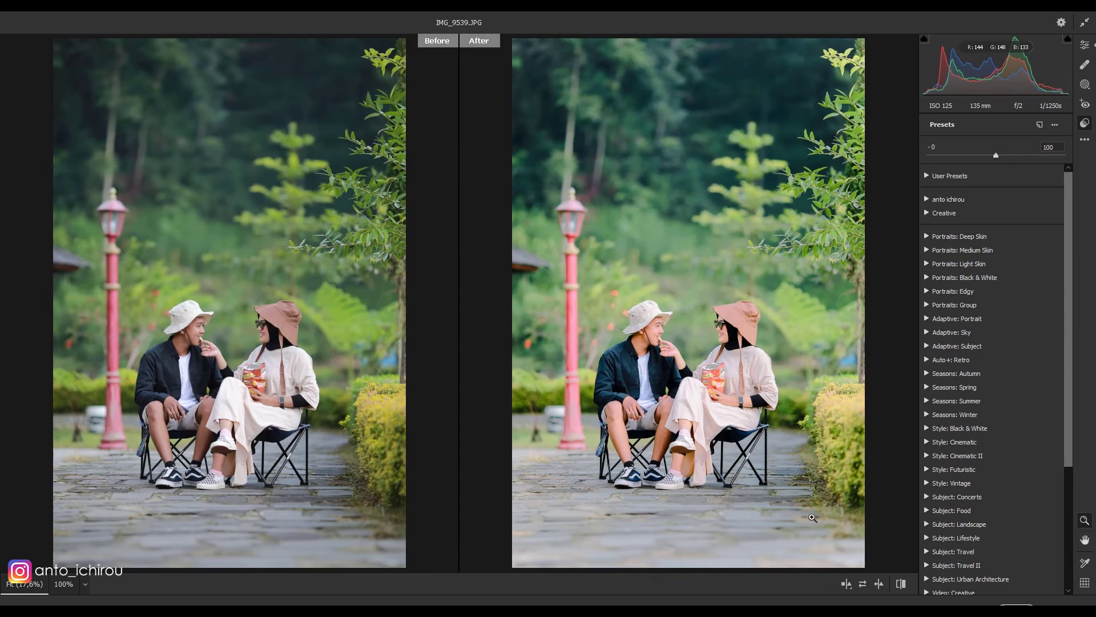
# - In Basic, raise Exposure to +0.35, nudge Temperature and pull down the Blacks
pyautogui.click(1086, 50)
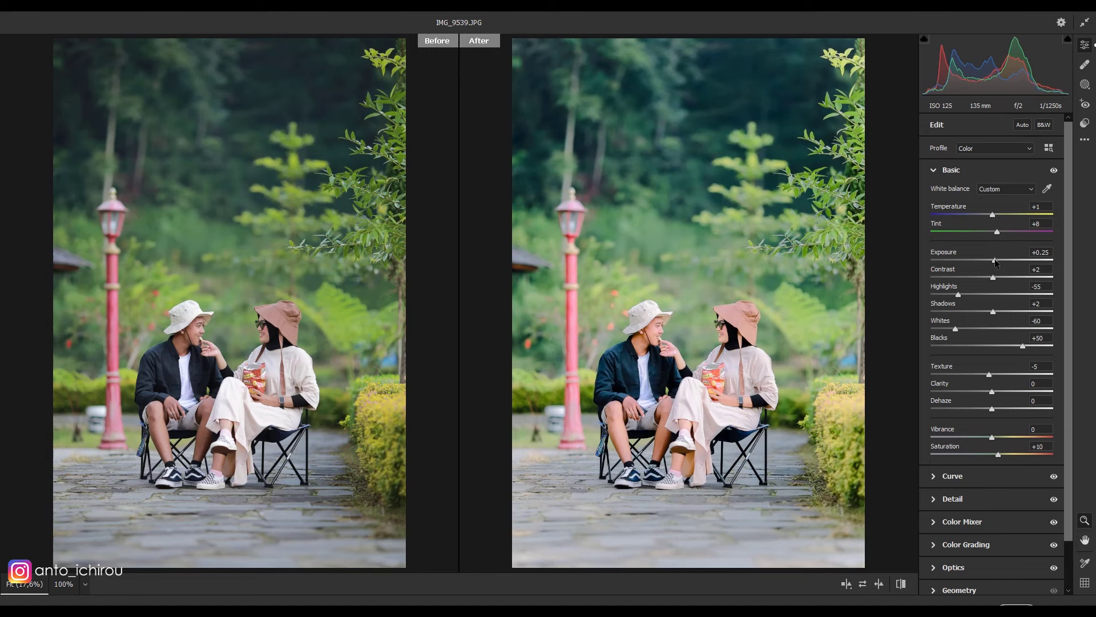
pyautogui.moveTo(995, 259); pyautogui.dragTo(996, 259)
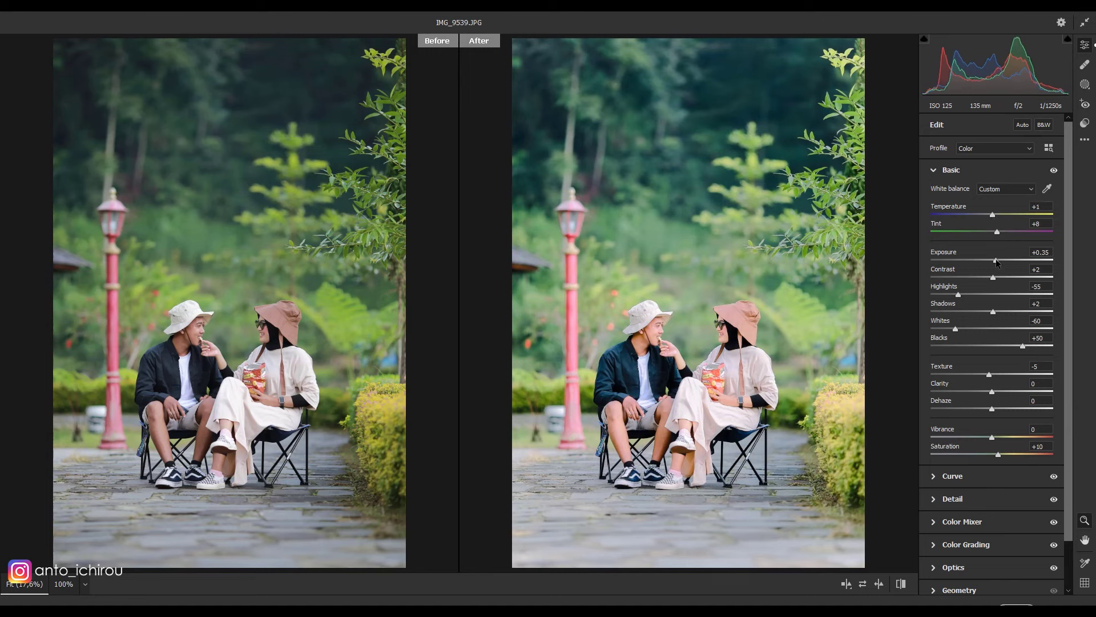
pyautogui.moveTo(994, 214); pyautogui.dragTo(995, 215)
pyautogui.moveTo(1015, 345); pyautogui.dragTo(1000, 345)
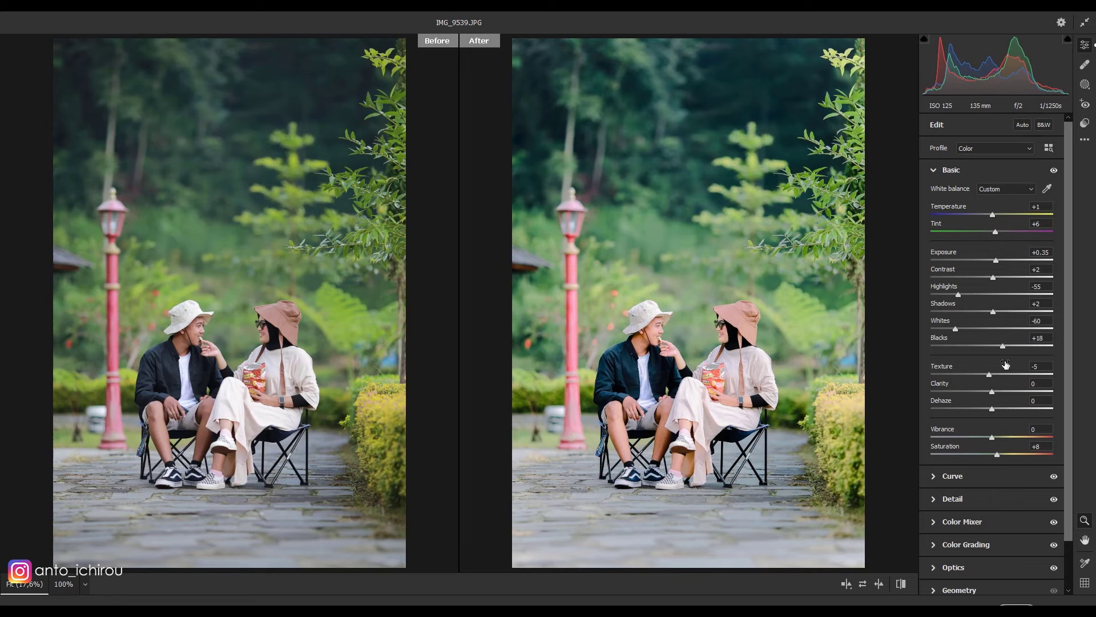
pyautogui.click(934, 171)
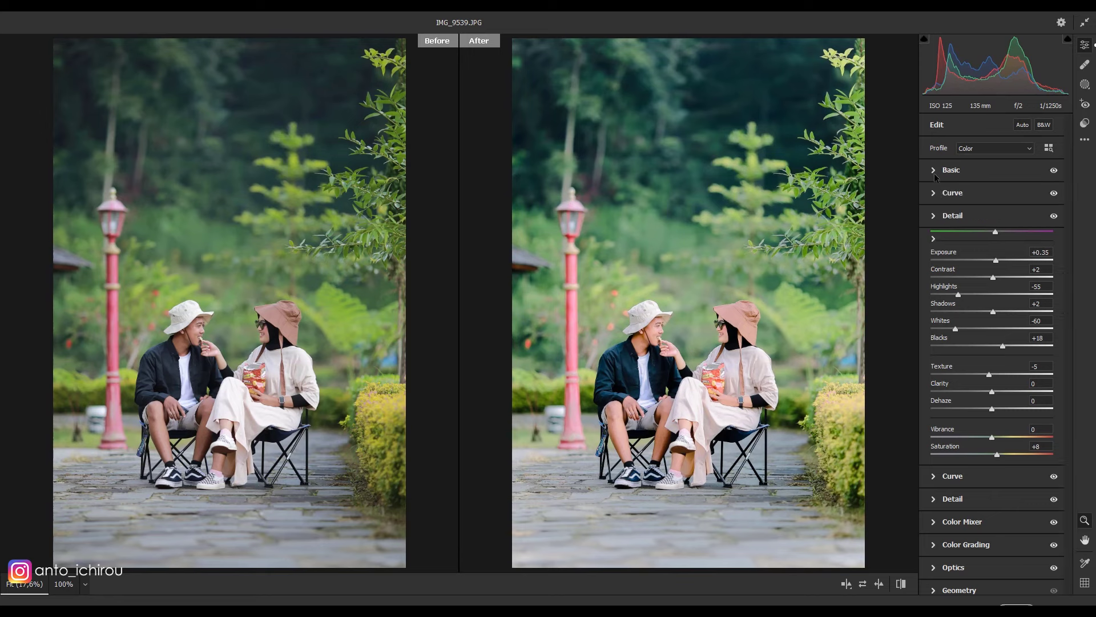
# - Lower Detail sharpening to 60 and ease the Greens saturation to -24
pyautogui.click(934, 216)
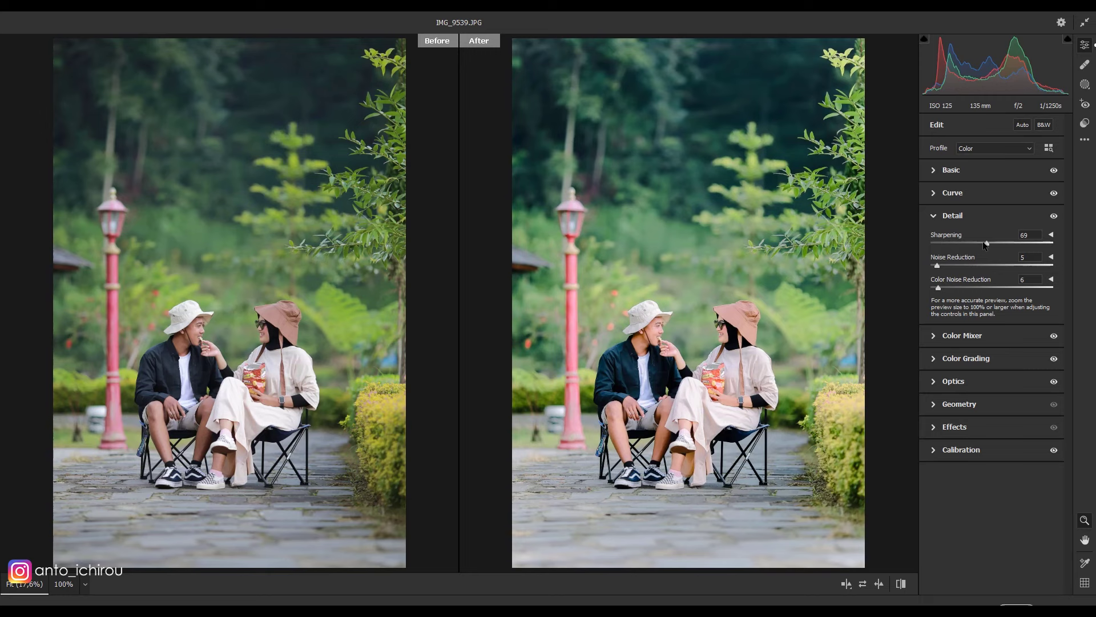
pyautogui.moveTo(986, 245); pyautogui.dragTo(979, 244)
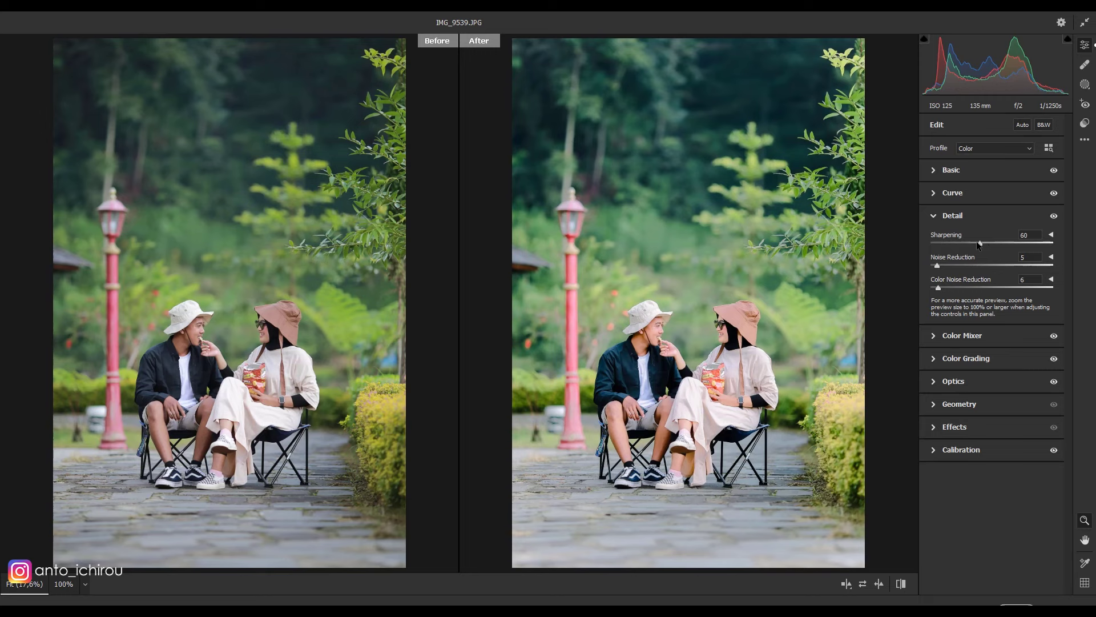
pyautogui.click(937, 220)
pyautogui.click(935, 261)
pyautogui.click(934, 238)
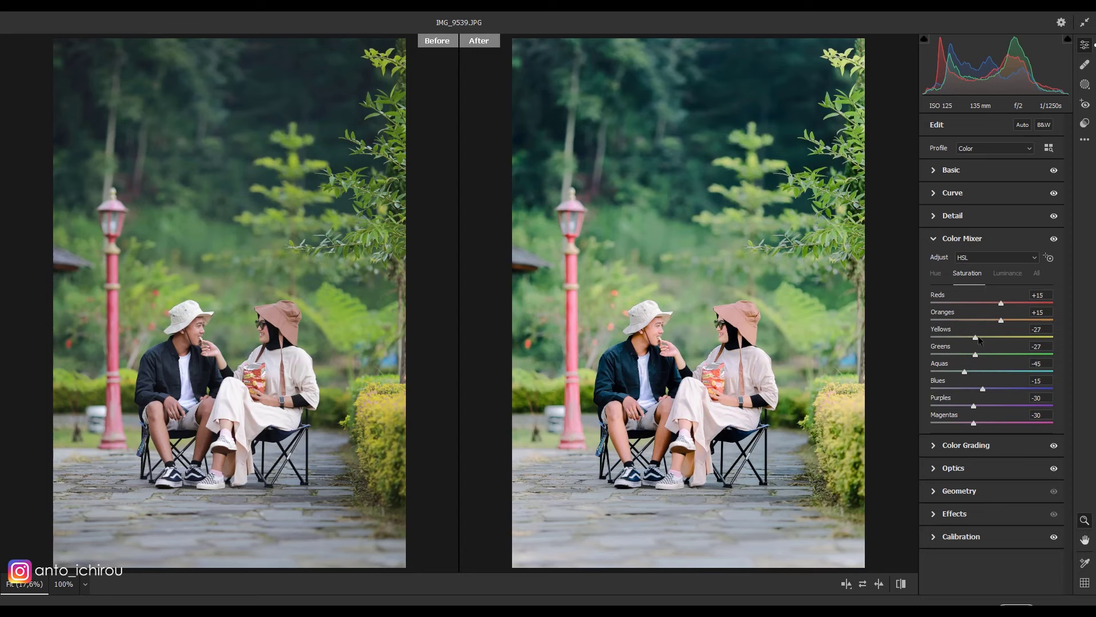
pyautogui.moveTo(975, 354); pyautogui.dragTo(977, 358)
pyautogui.click(935, 238)
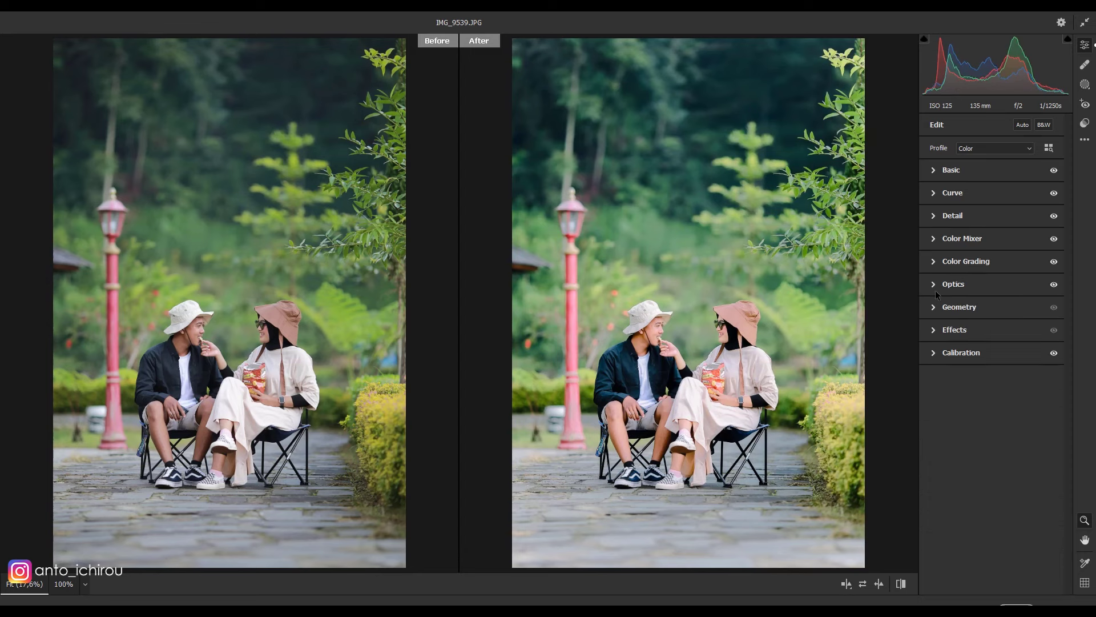
# - Darken the corners with an Optics vignette and apply the Camera Raw Filter
pyautogui.click(935, 285)
pyautogui.moveTo(1027, 334); pyautogui.dragTo(991, 334)
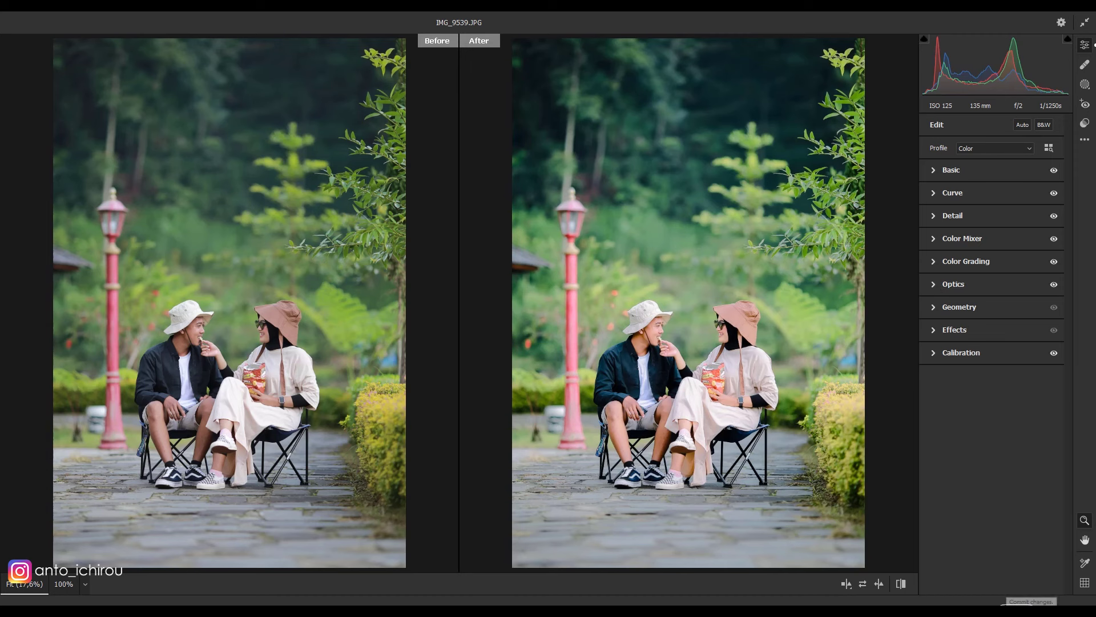
pyautogui.click(1028, 601)
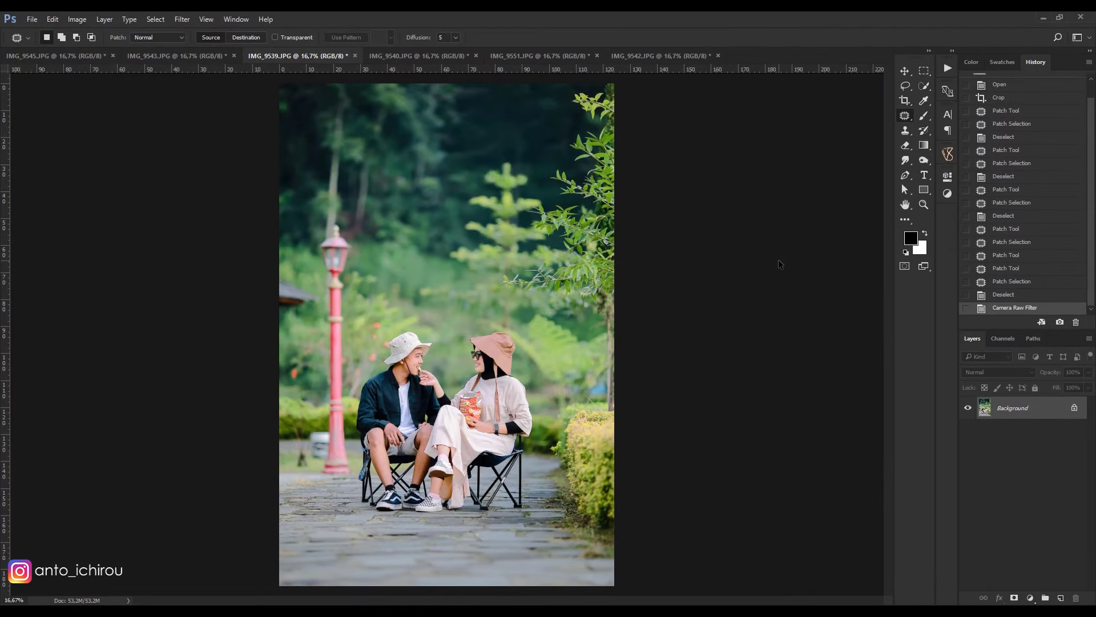
# - Switch to IMG_9540 and commit a slightly rotated crop to straighten it
pyautogui.click(431, 56)
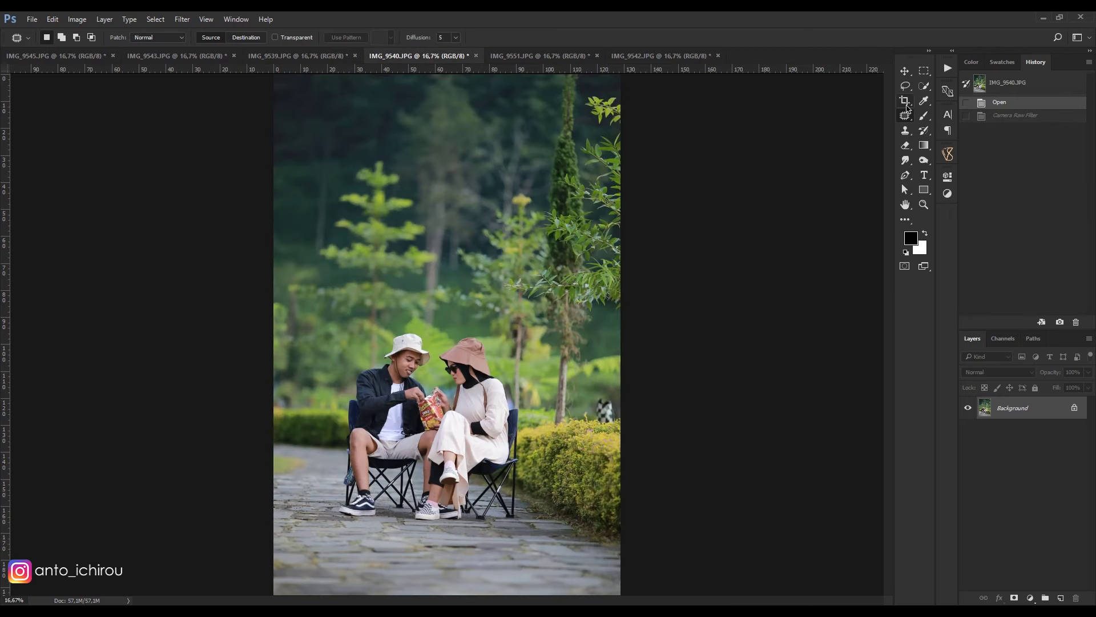
pyautogui.click(905, 100)
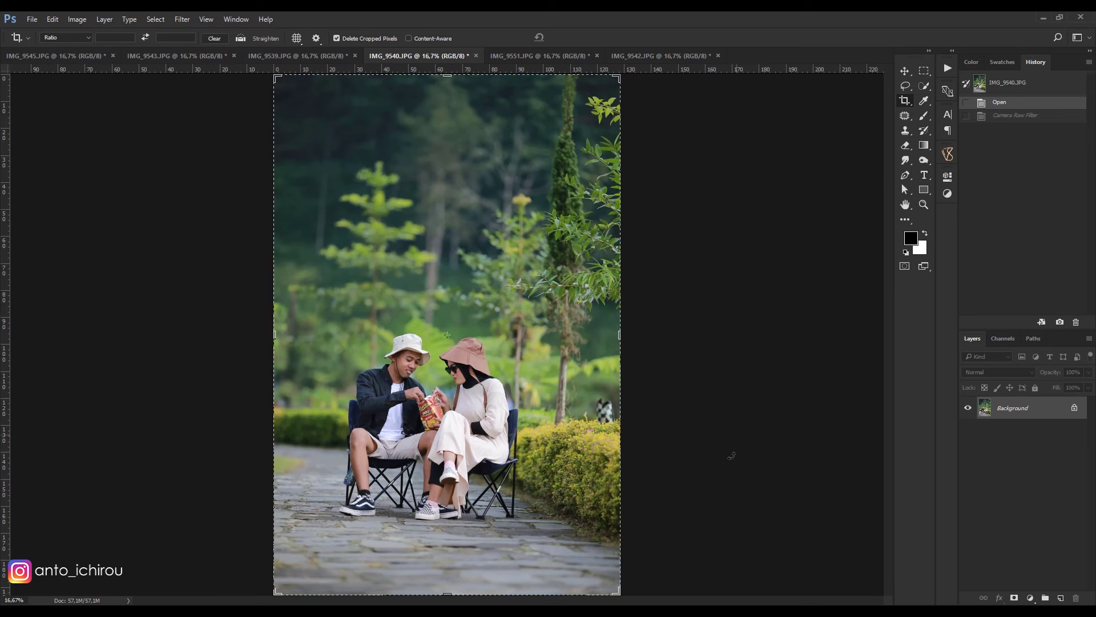
pyautogui.moveTo(722, 487); pyautogui.dragTo(735, 480)
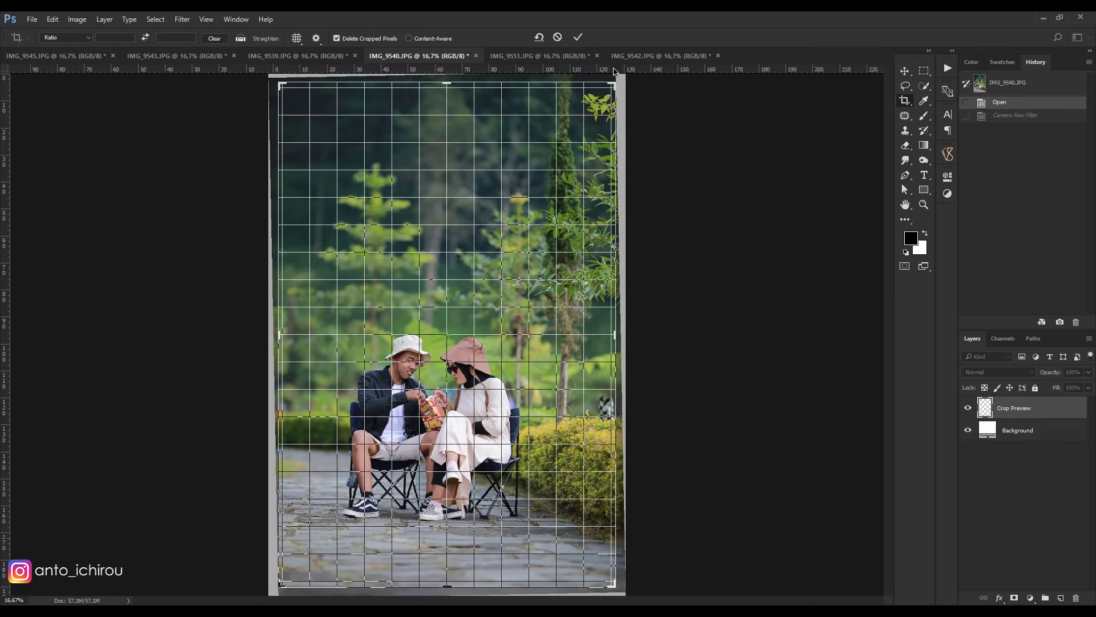
pyautogui.press('Return')
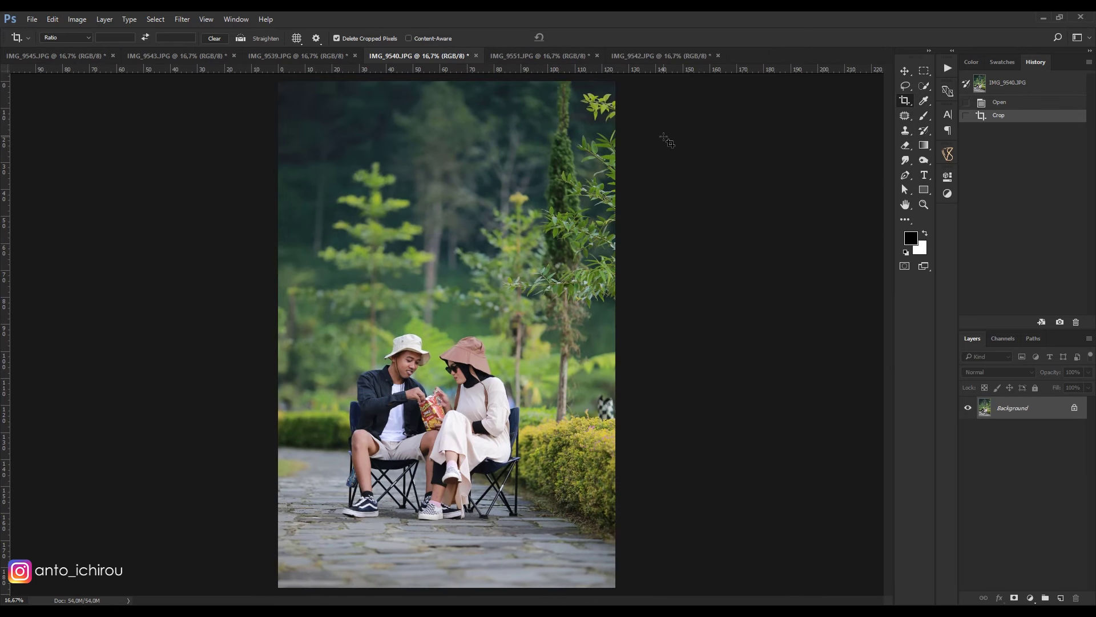
# - Select the Patch tool and zoom in on the couple's legs
pyautogui.click(183, 20)
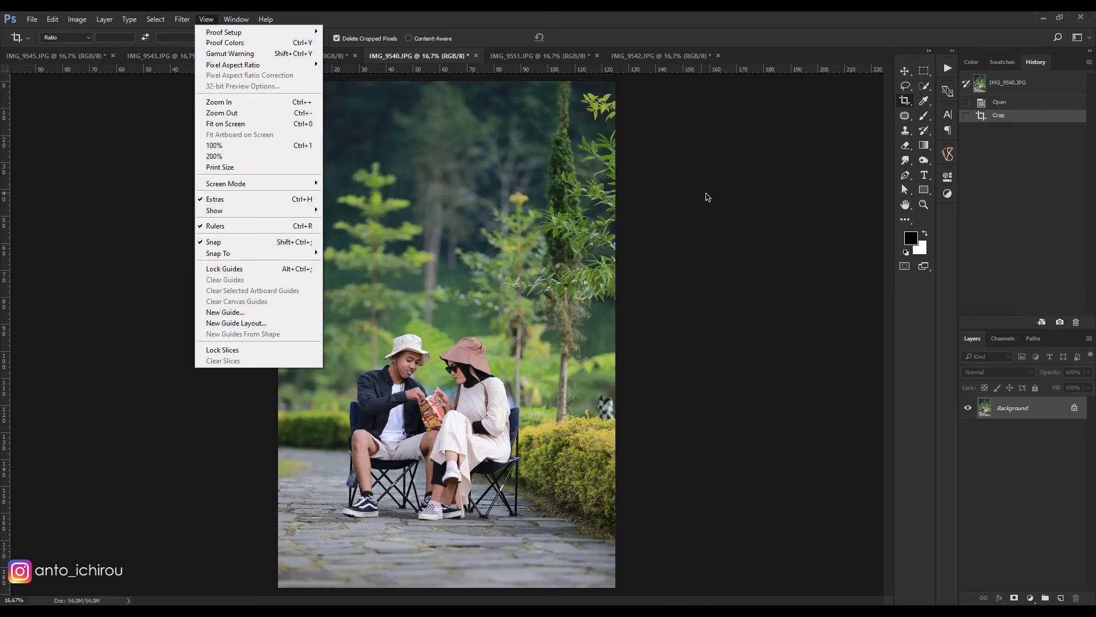
pyautogui.click(708, 196)
pyautogui.press('j')
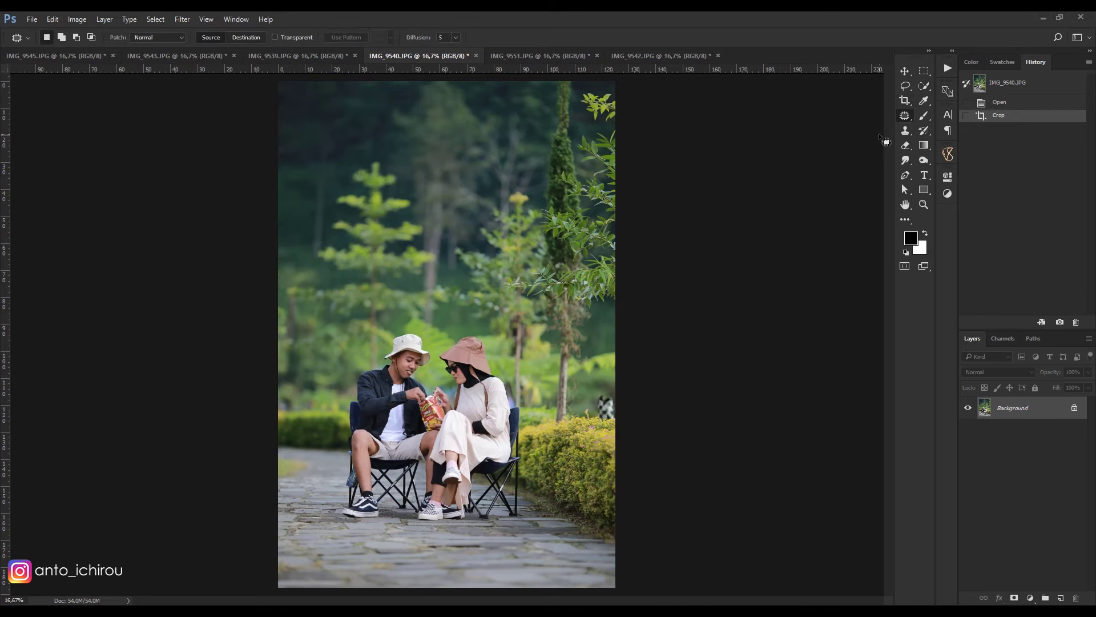
pyautogui.hotkey('ctrl', '+')
pyautogui.scroll(-3, 419, 402)
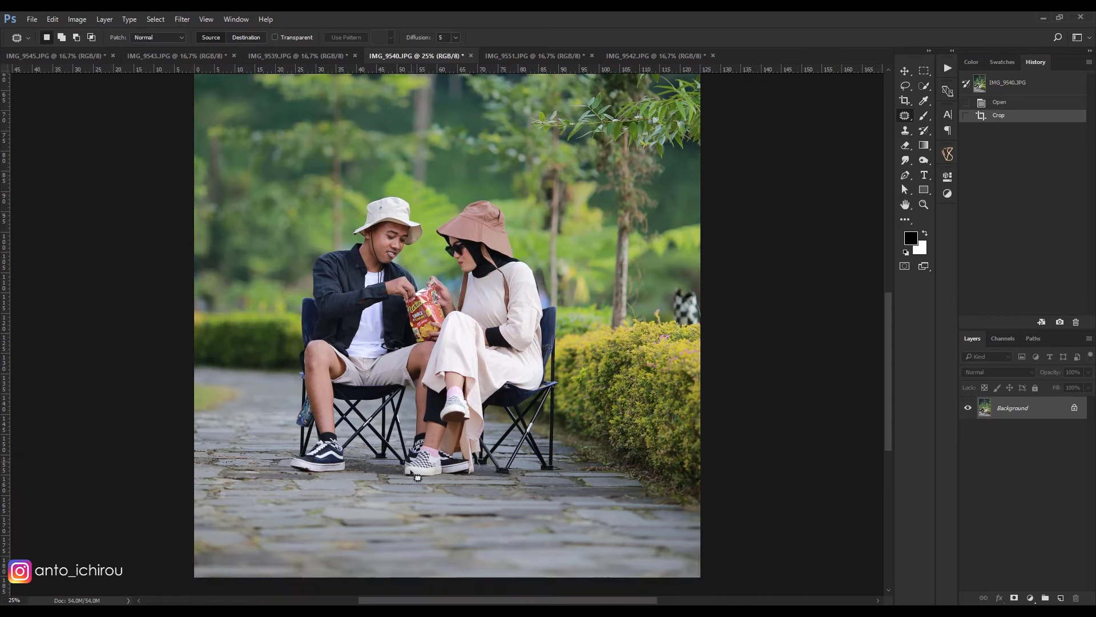
# - Patch away the spots near the man's shoes, ankle and shin
pyautogui.hotkey('ctrl', '+')
pyautogui.hotkey('ctrl', '+')
pyautogui.hotkey('ctrl', '+')
pyautogui.moveTo(425, 517)
pyautogui.mouseDown()
pyautogui.moveTo(421, 538)
pyautogui.moveTo(425, 522)
pyautogui.mouseUp()
pyautogui.hotkey('ctrl', 'd')
pyautogui.hotkey('ctrl', 'd')
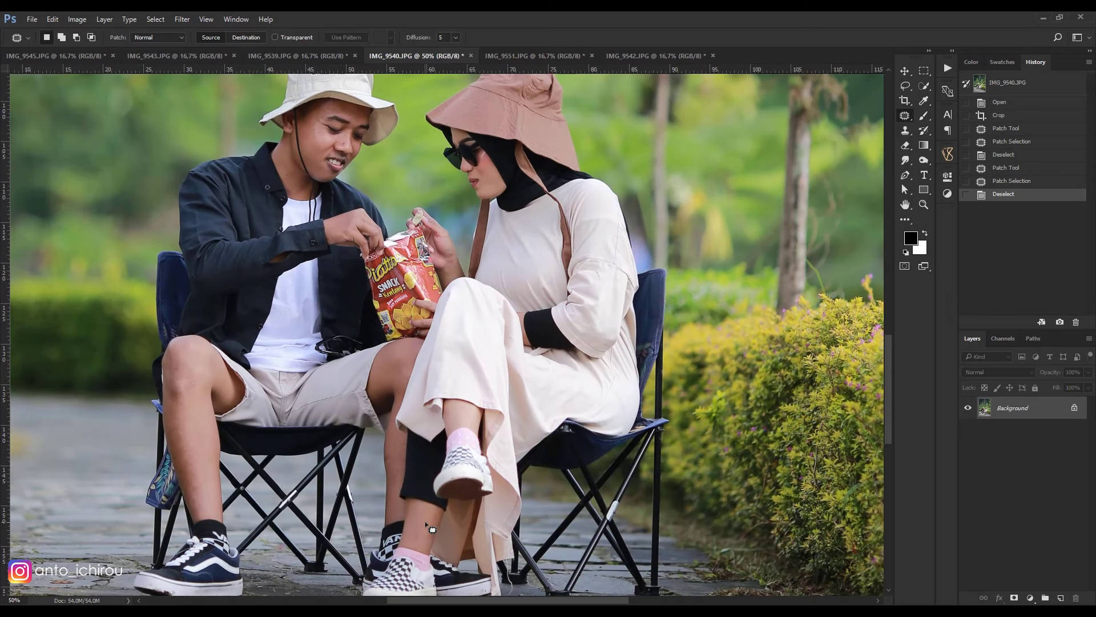
pyautogui.moveTo(203, 451)
pyautogui.mouseDown()
pyautogui.moveTo(174, 457)
pyautogui.moveTo(203, 451)
pyautogui.moveTo(185, 453)
pyautogui.mouseUp()
pyautogui.hotkey('ctrl', 'd')
pyautogui.moveTo(186, 458); pyautogui.dragTo(193, 464)
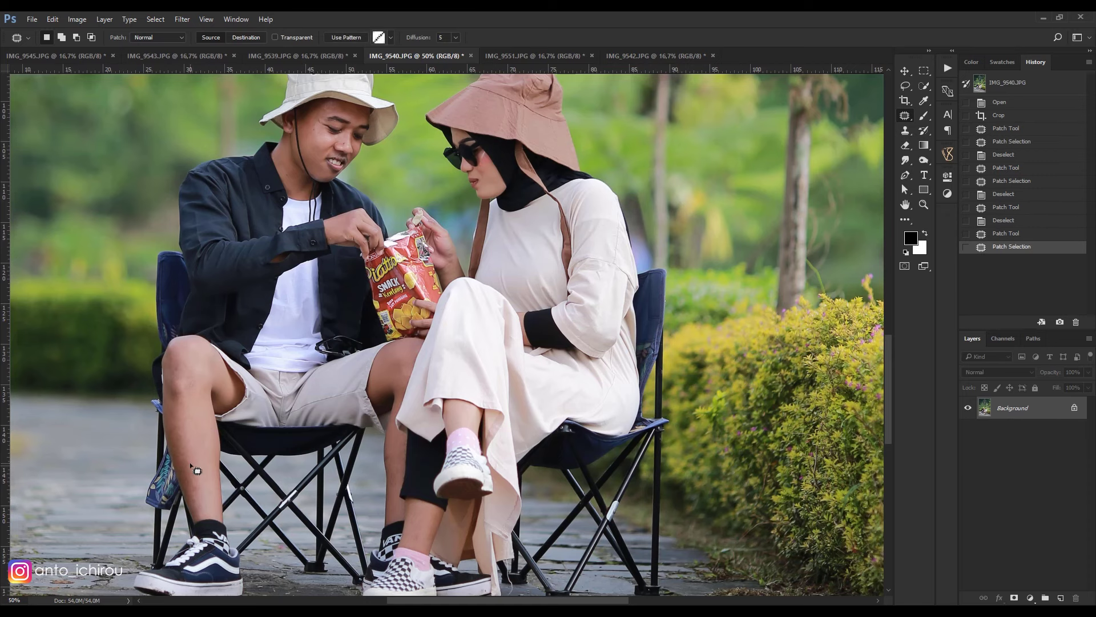
pyautogui.hotkey('ctrl', 'd')
# - Zoom out and trim the photo's edges slightly with a new crop
pyautogui.hotkey('ctrl', '-')
pyautogui.hotkey('ctrl', '-')
pyautogui.hotkey('ctrl', '-')
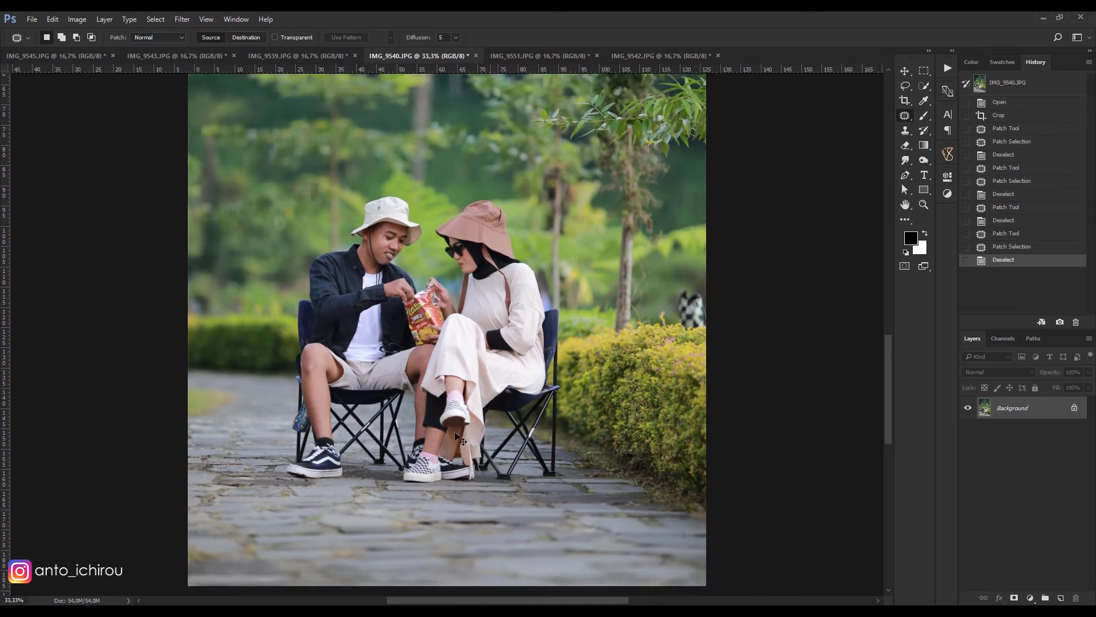
pyautogui.hotkey('ctrl', '-')
pyautogui.press('c')
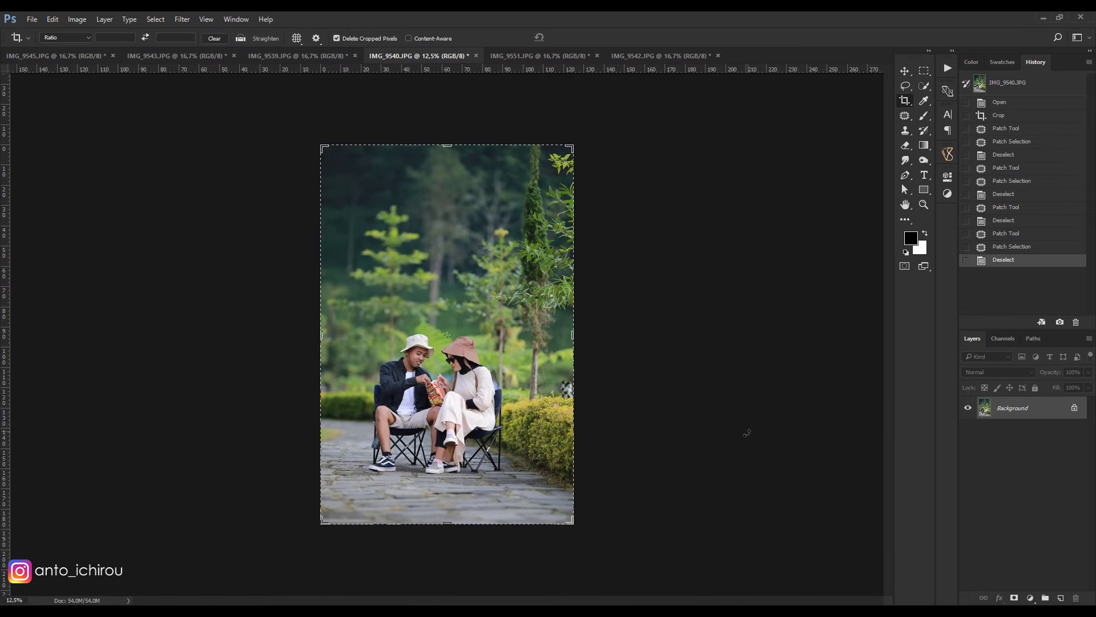
pyautogui.press('Return')
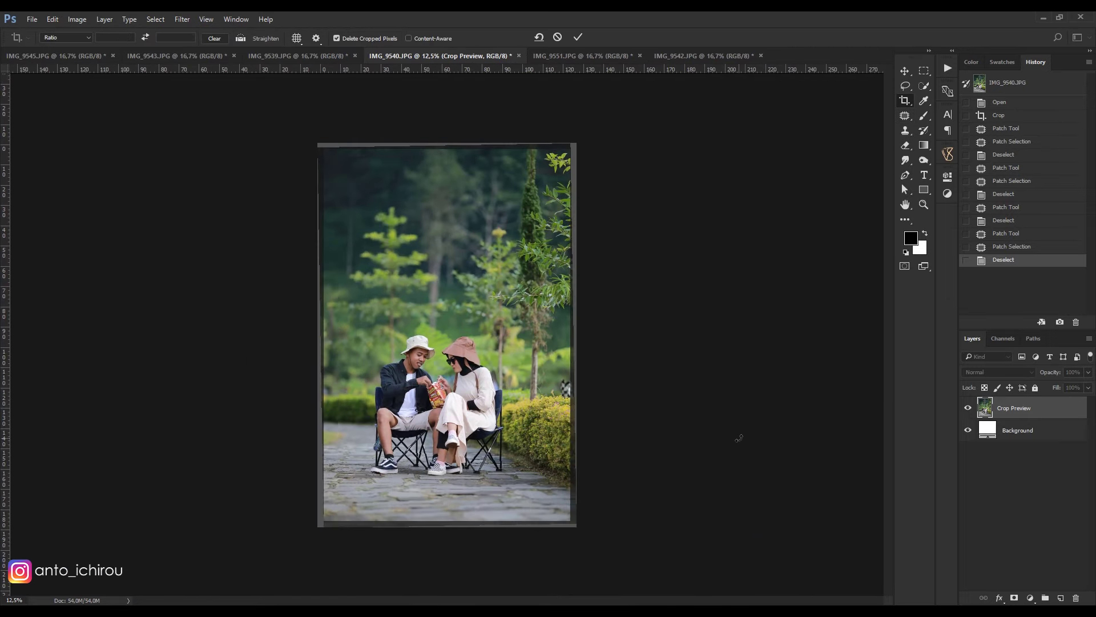
# - Open IMG_9540 in the Camera Raw Filter and apply user preset '- 0'
pyautogui.click(182, 19)
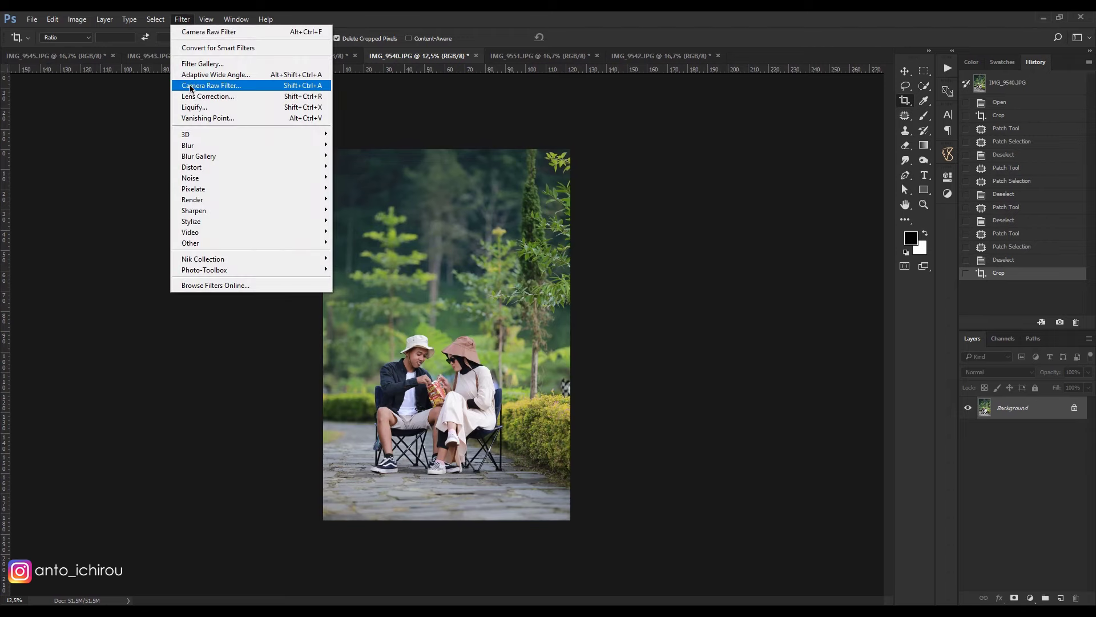
pyautogui.click(257, 86)
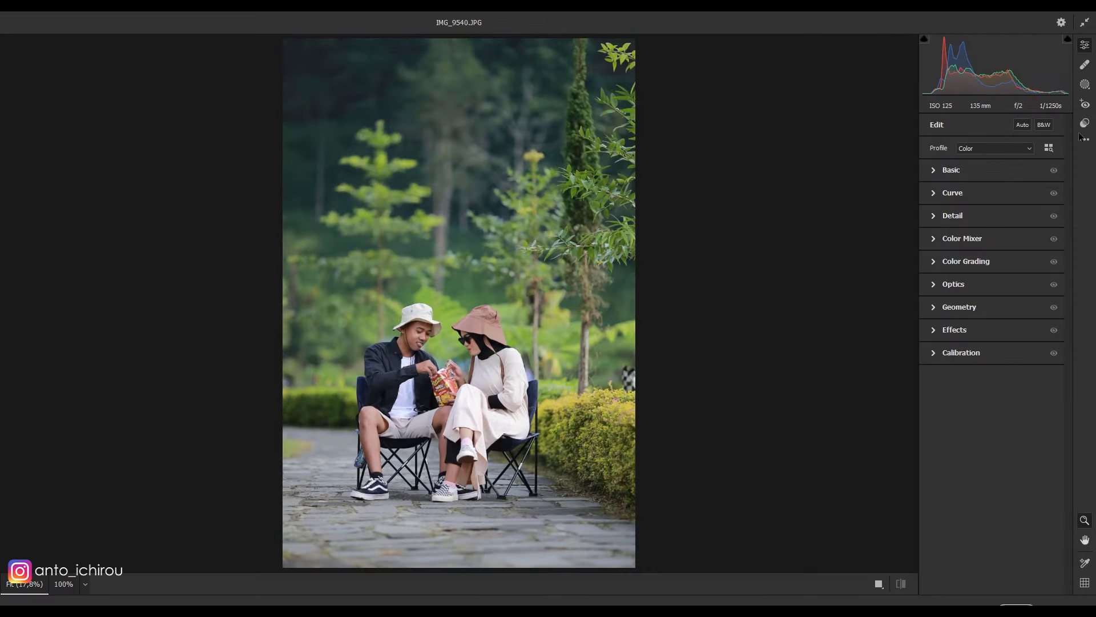
pyautogui.click(1084, 122)
pyautogui.click(925, 176)
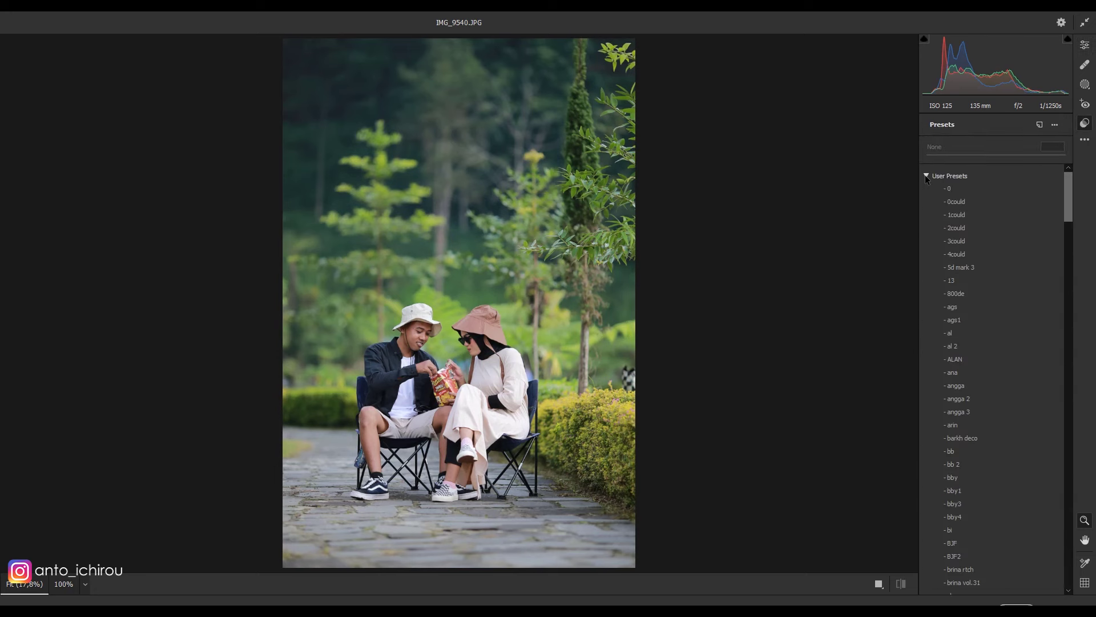
pyautogui.click(947, 190)
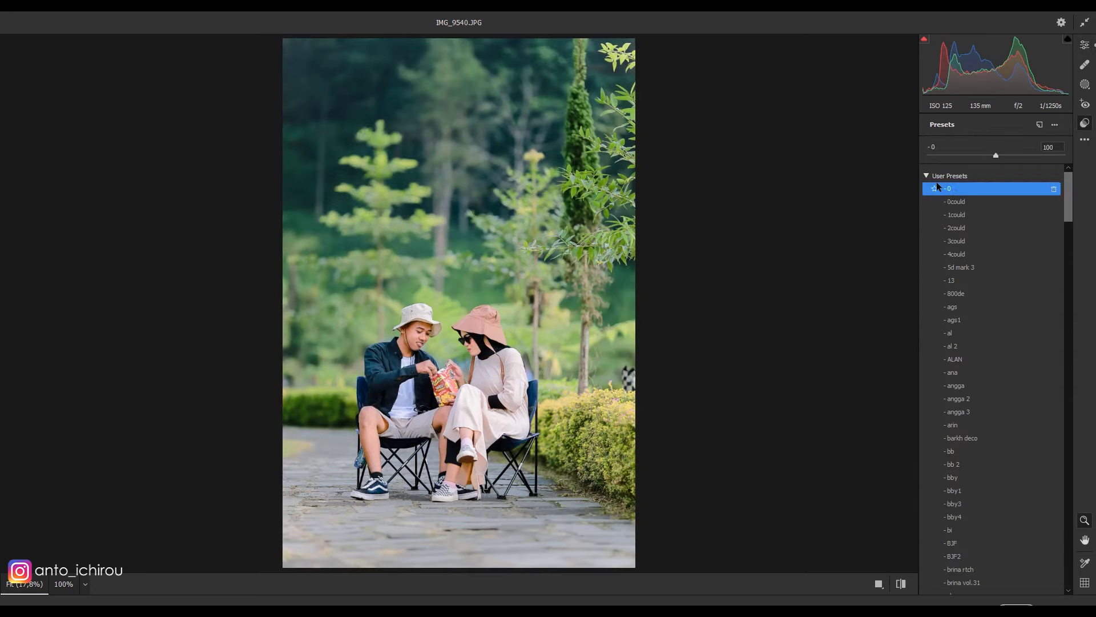
pyautogui.click(926, 176)
pyautogui.click(1084, 45)
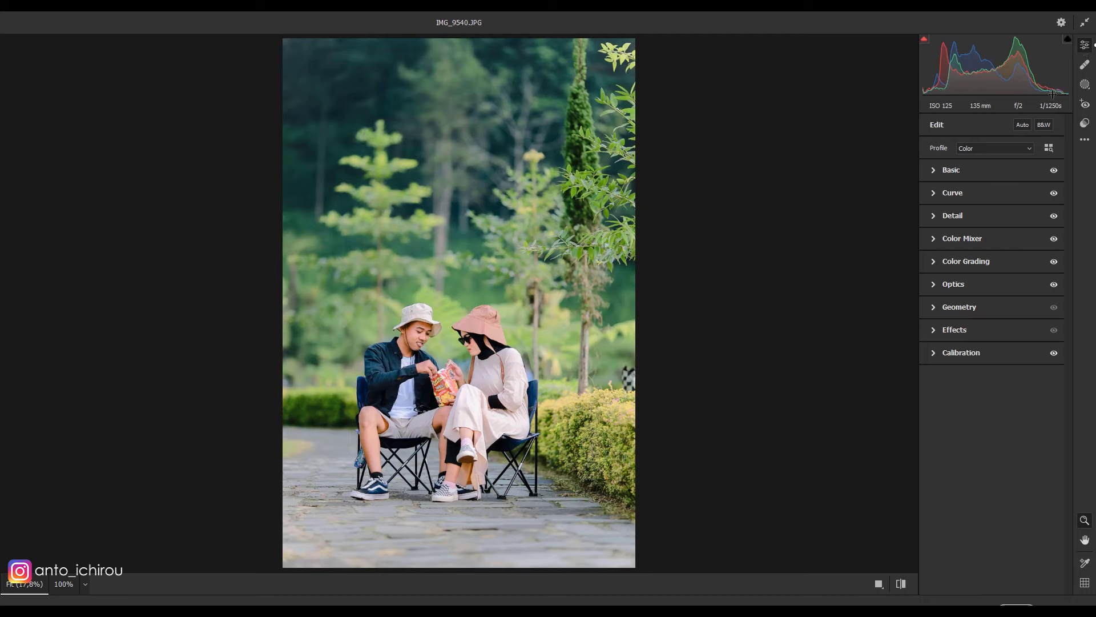
pyautogui.click(948, 170)
# - Lower Contrast, brighten Exposure to +0.45 and set Temperature to +1, checking before/after
pyautogui.moveTo(993, 277); pyautogui.dragTo(989, 279)
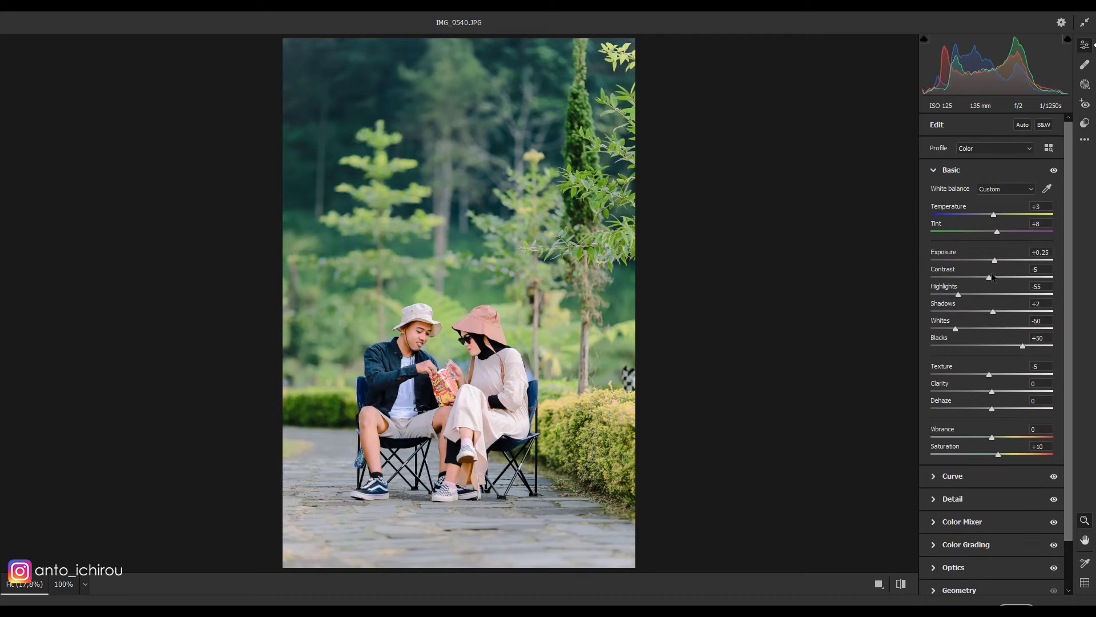
pyautogui.moveTo(995, 264); pyautogui.dragTo(998, 265)
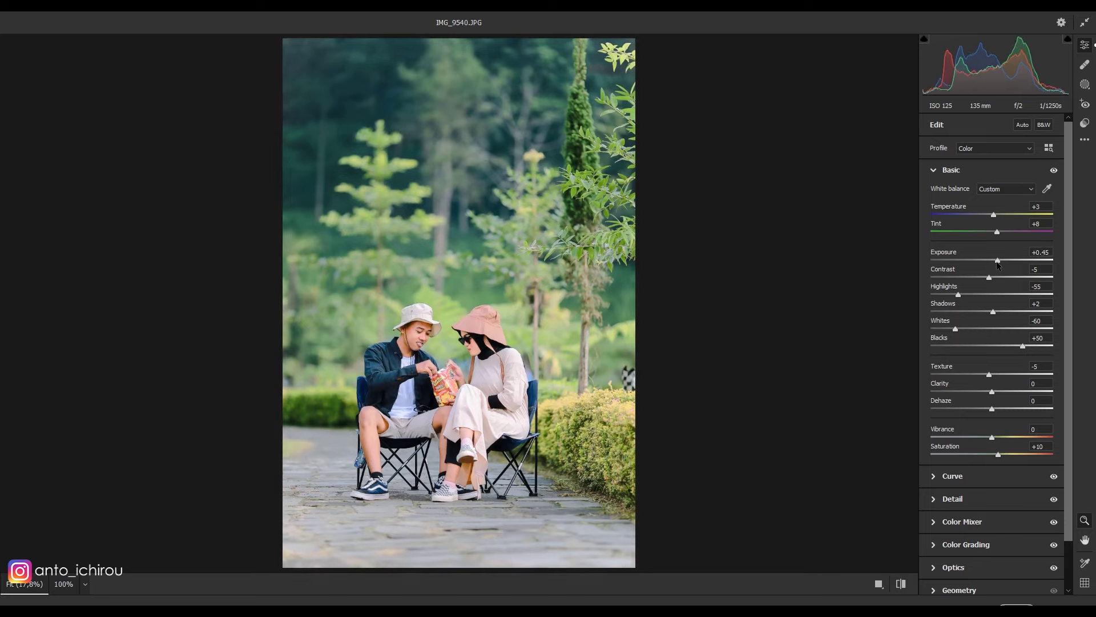
pyautogui.moveTo(996, 218); pyautogui.dragTo(993, 218)
pyautogui.moveTo(997, 259); pyautogui.dragTo(998, 262)
pyautogui.click(877, 582)
pyautogui.click(678, 360)
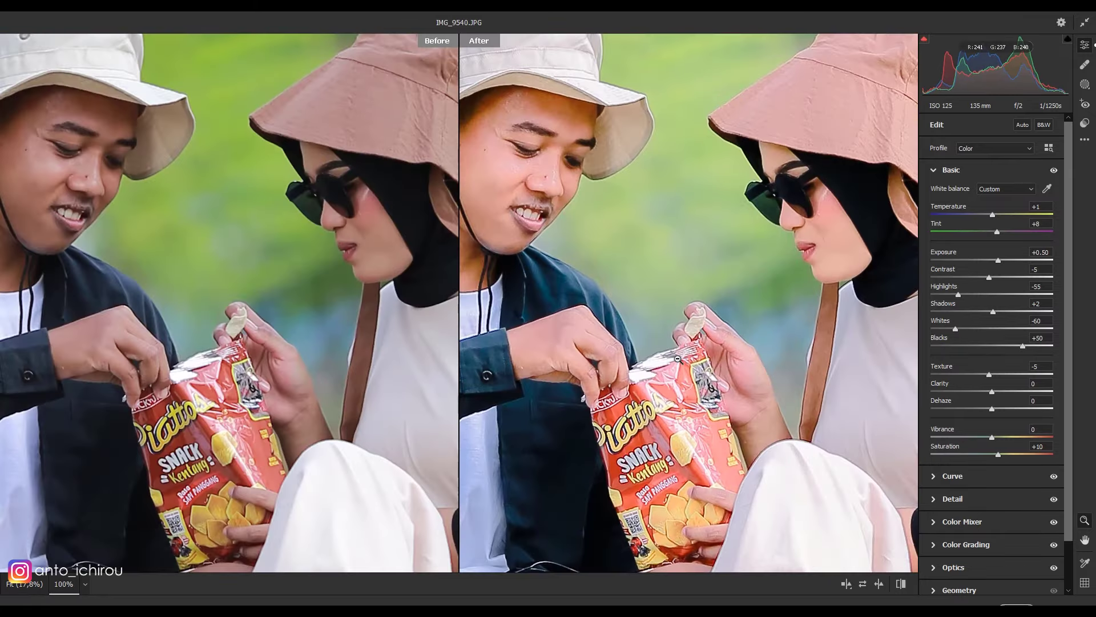
pyautogui.click(677, 361)
pyautogui.click(934, 170)
# - Reduce sharpening to 59 and tone down the corner vignette
pyautogui.click(948, 215)
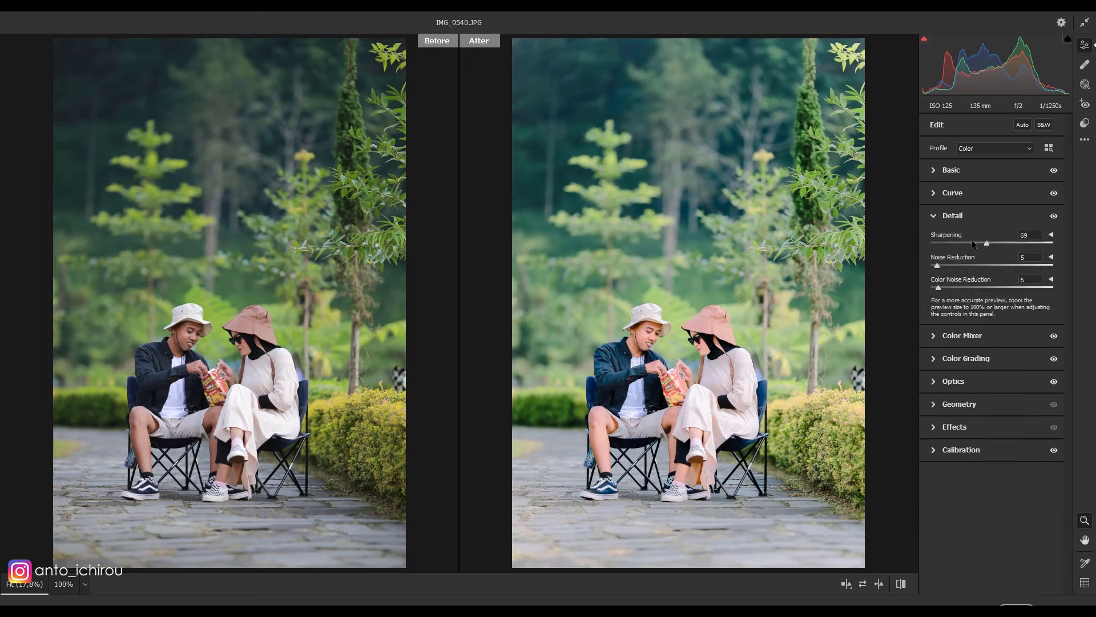
pyautogui.moveTo(987, 244); pyautogui.dragTo(979, 244)
pyautogui.click(935, 216)
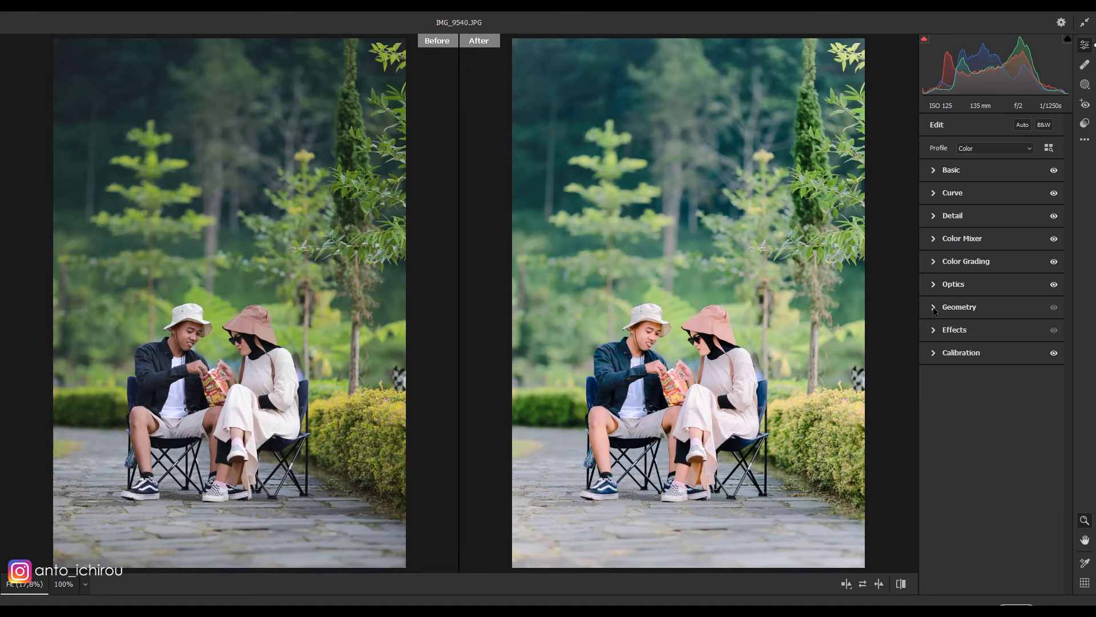
pyautogui.click(936, 285)
pyautogui.moveTo(1024, 334)
pyautogui.mouseDown()
pyautogui.moveTo(991, 338)
pyautogui.moveTo(1004, 339)
pyautogui.mouseUp()
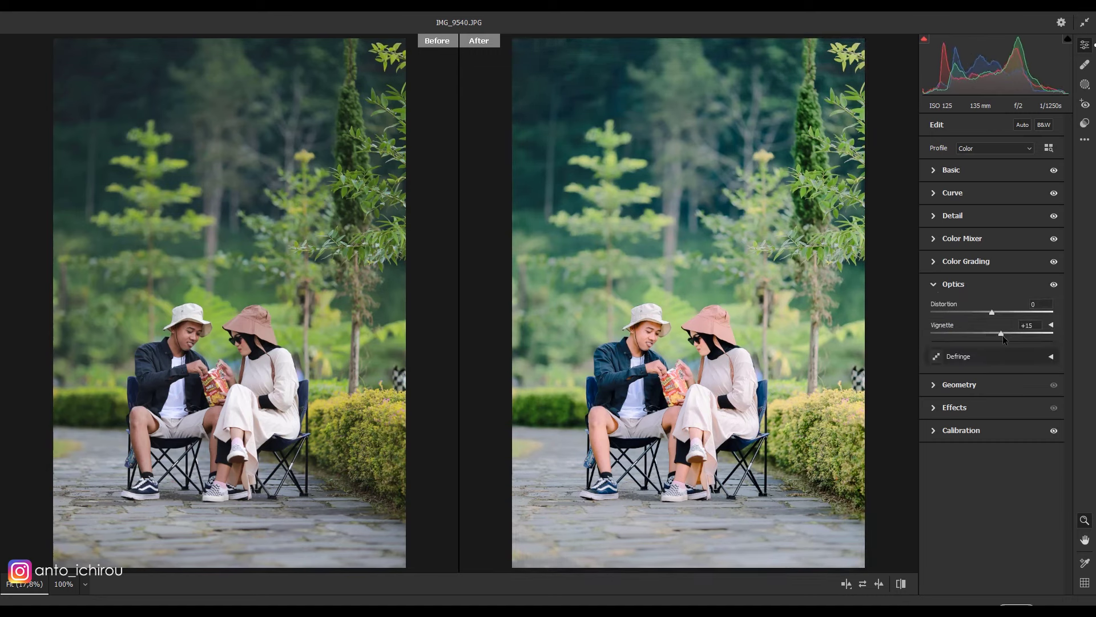
pyautogui.click(935, 283)
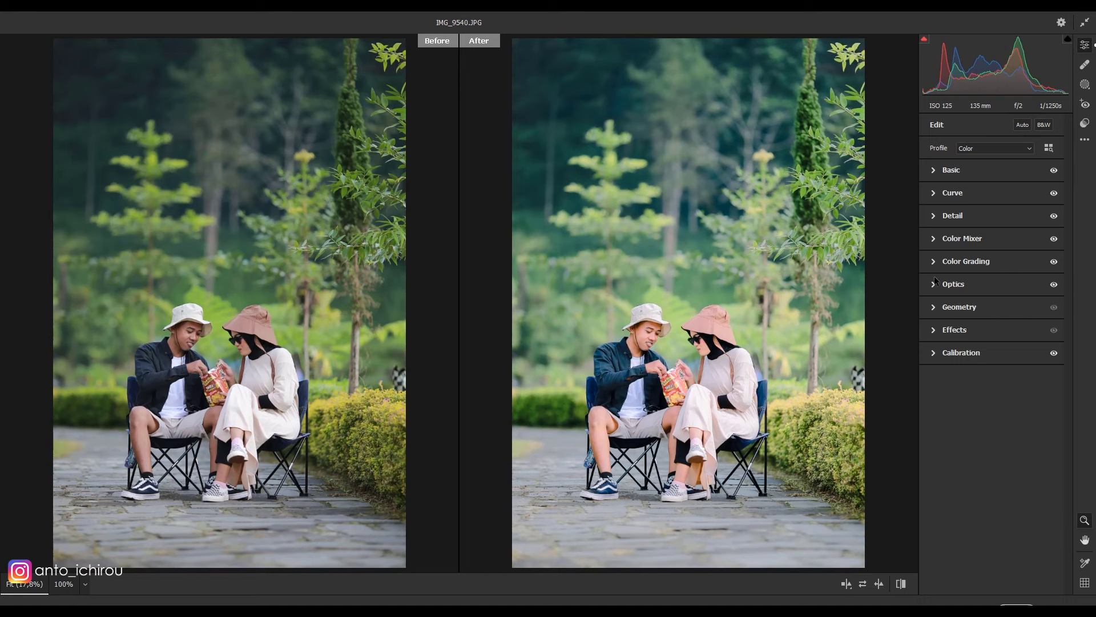
# - Adjust the Reds luminance in the Color Mixer and lower Contrast a little more
pyautogui.click(934, 238)
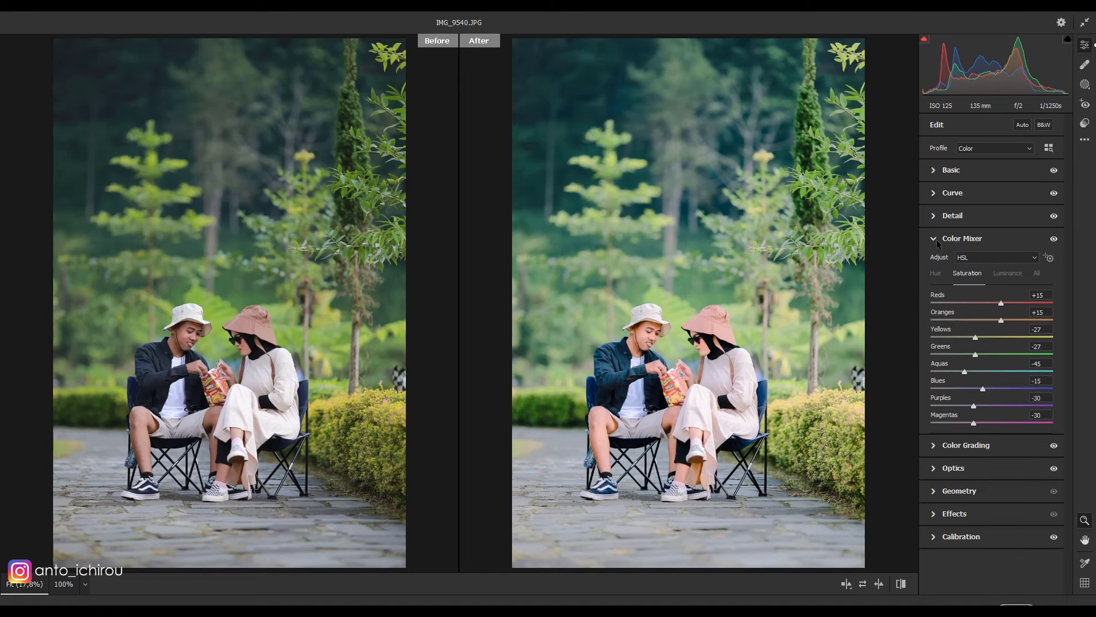
pyautogui.click(1008, 274)
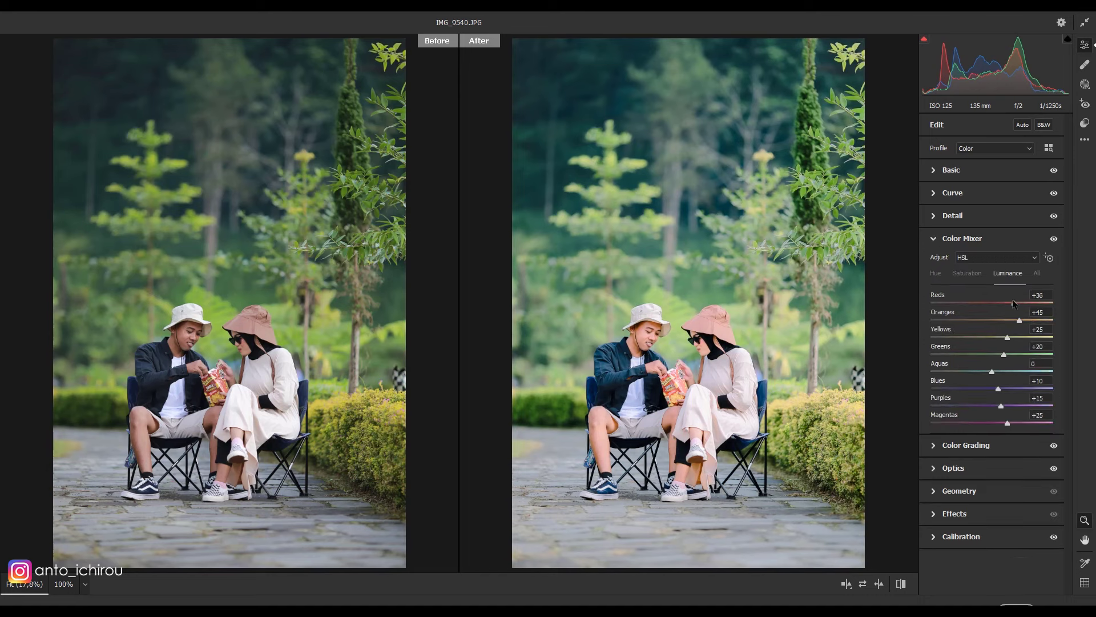
pyautogui.moveTo(1003, 302); pyautogui.dragTo(1021, 320)
pyautogui.click(952, 169)
pyautogui.moveTo(991, 279); pyautogui.dragTo(996, 263)
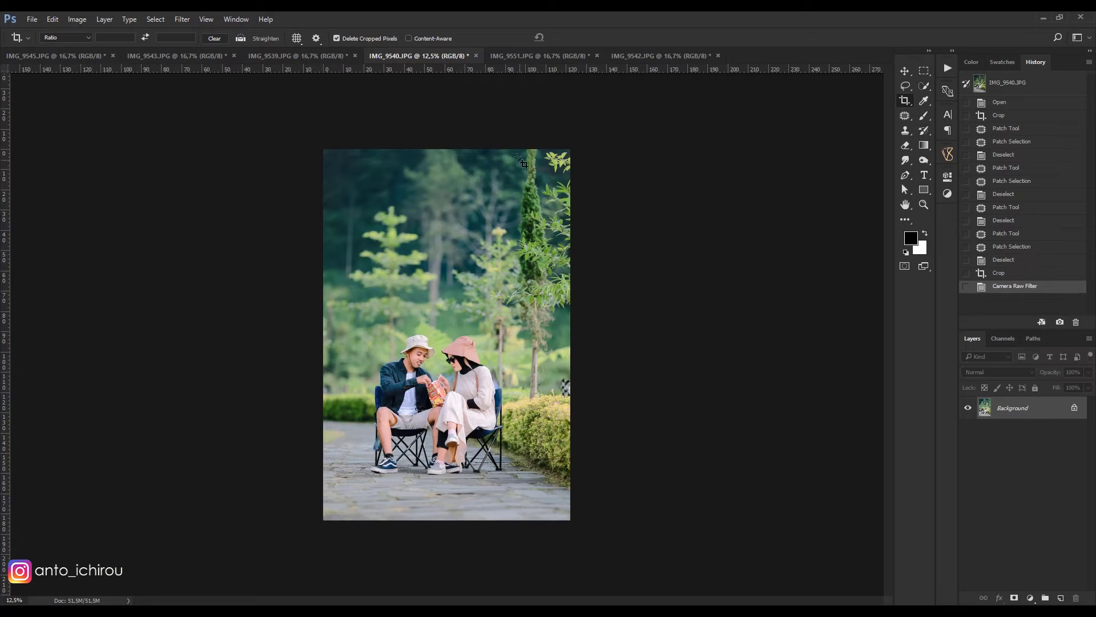
# - Switch to IMG_9551 and commit a slightly rotated, straightening crop
pyautogui.hotkey('ctrl', '+')
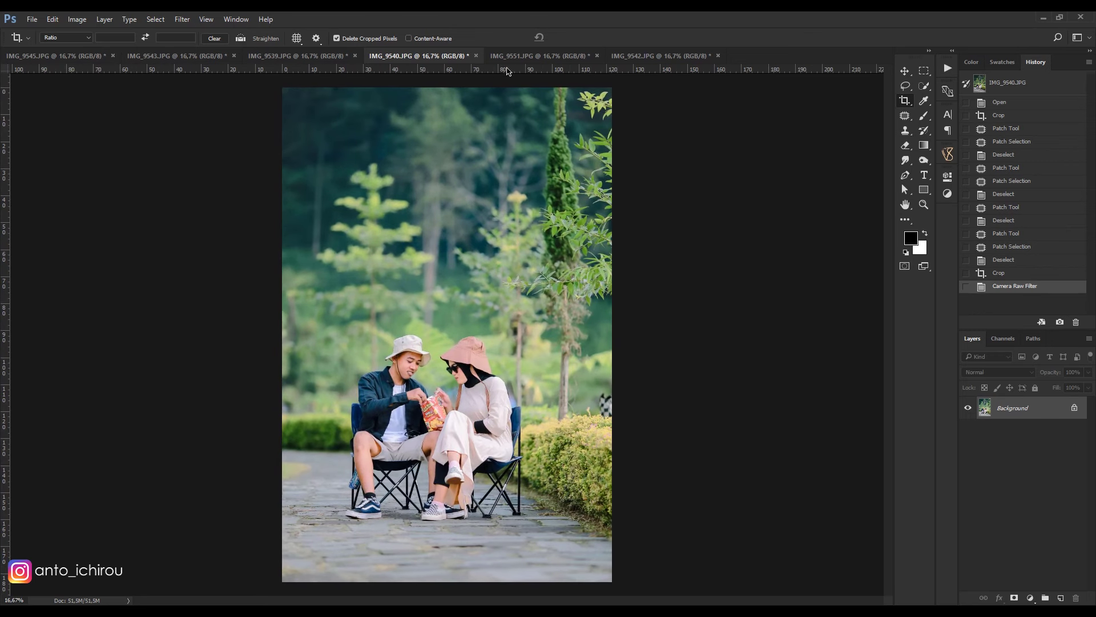
pyautogui.click(519, 57)
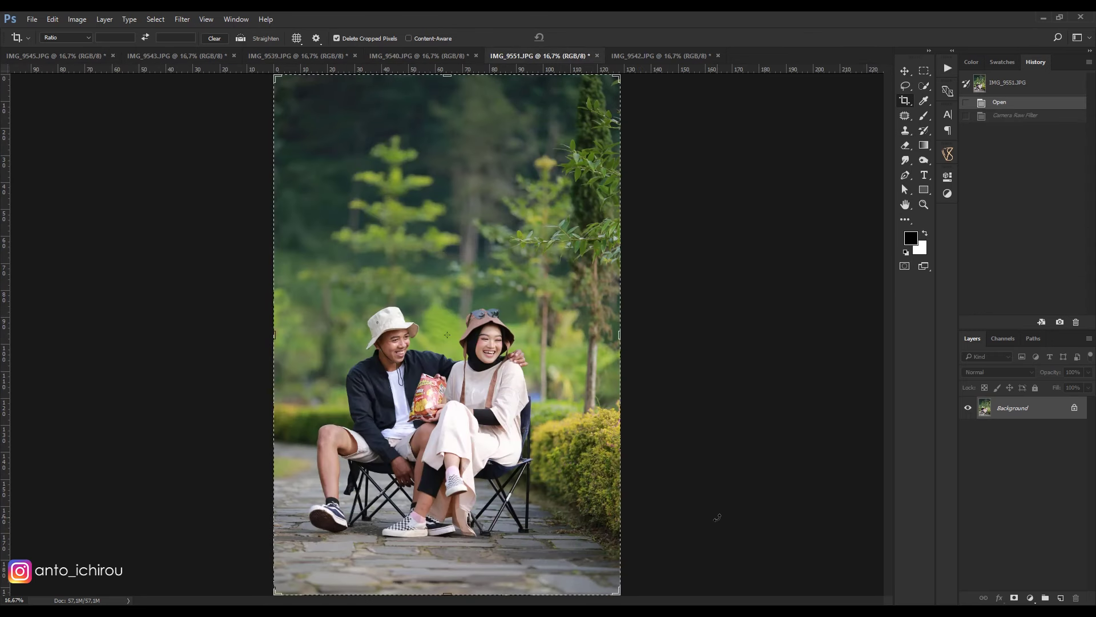
pyautogui.moveTo(717, 517)
pyautogui.mouseDown()
pyautogui.moveTo(724, 504)
pyautogui.moveTo(721, 515)
pyautogui.mouseUp()
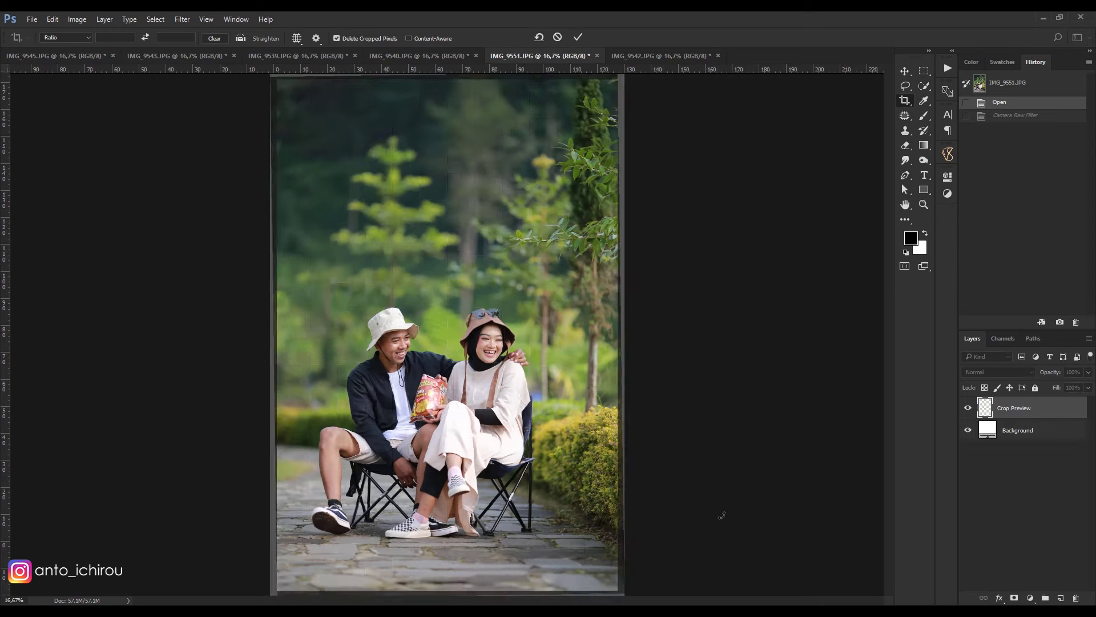
pyautogui.press('Return')
# - With the Patch tool, patch away the blemishes on the ankle and shin
pyautogui.press('j')
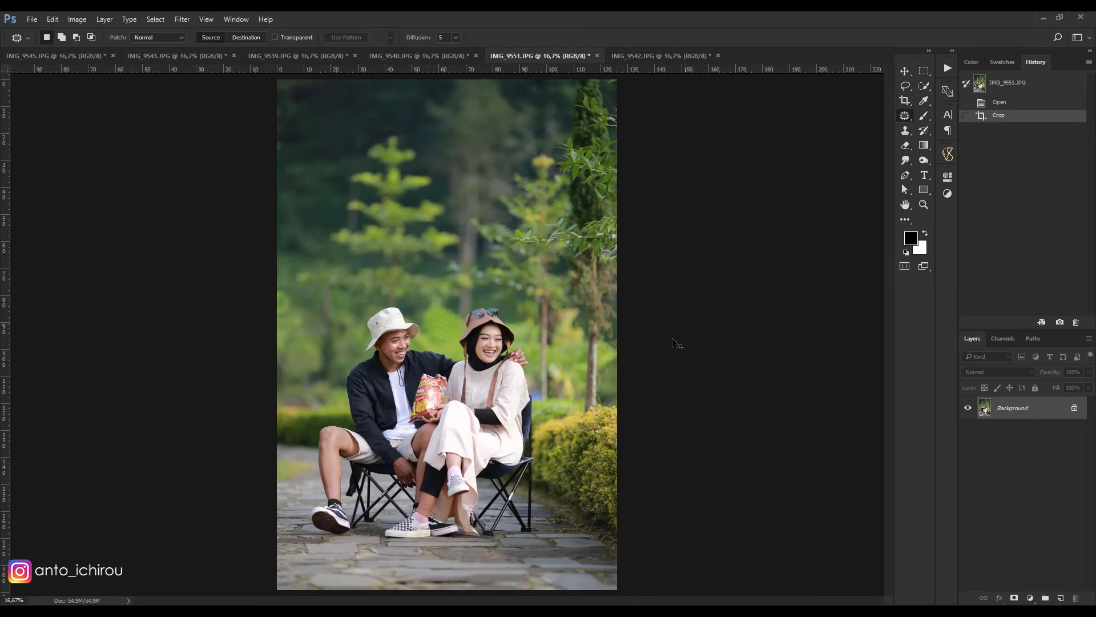
pyautogui.hotkey('ctrl', '+')
pyautogui.hotkey('ctrl', '+')
pyautogui.scroll(-4, 578, 467)
pyautogui.hotkey('ctrl', '+')
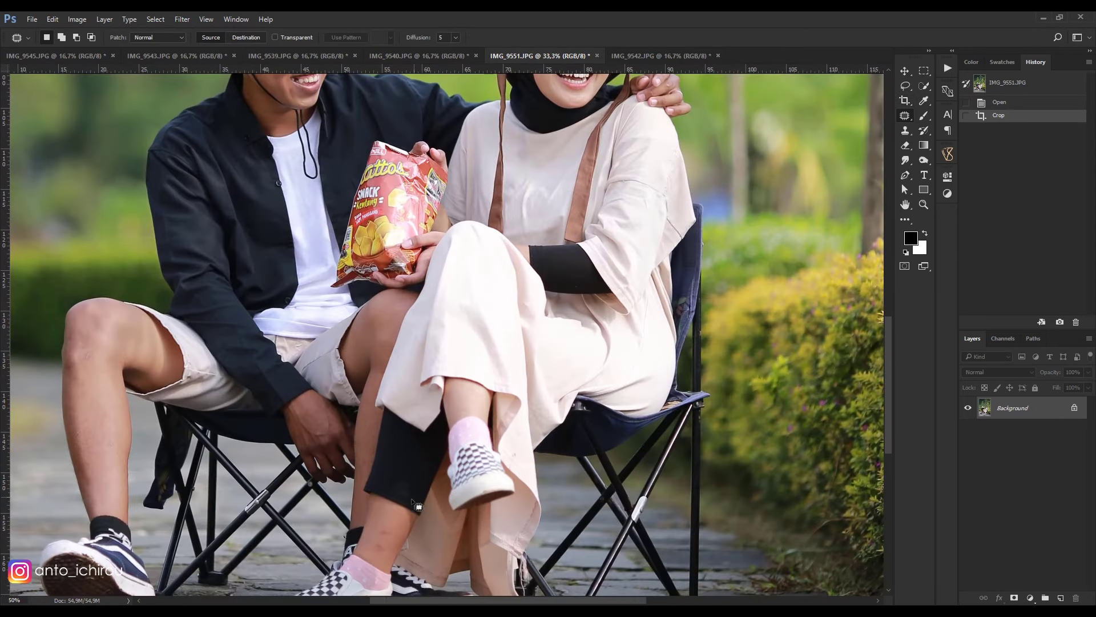
pyautogui.moveTo(386, 527)
pyautogui.mouseDown()
pyautogui.moveTo(394, 537)
pyautogui.moveTo(388, 527)
pyautogui.mouseUp()
pyautogui.moveTo(387, 531)
pyautogui.mouseDown()
pyautogui.moveTo(392, 520)
pyautogui.moveTo(377, 555)
pyautogui.moveTo(390, 531)
pyautogui.mouseUp()
pyautogui.hotkey('ctrl', 'd')
pyautogui.hotkey('ctrl', 'd')
pyautogui.moveTo(87, 432)
pyautogui.mouseDown()
pyautogui.moveTo(82, 451)
pyautogui.moveTo(87, 432)
pyautogui.mouseUp()
pyautogui.moveTo(82, 437); pyautogui.dragTo(90, 447)
pyautogui.hotkey('ctrl', 'd')
pyautogui.scroll(2, 407, 404)
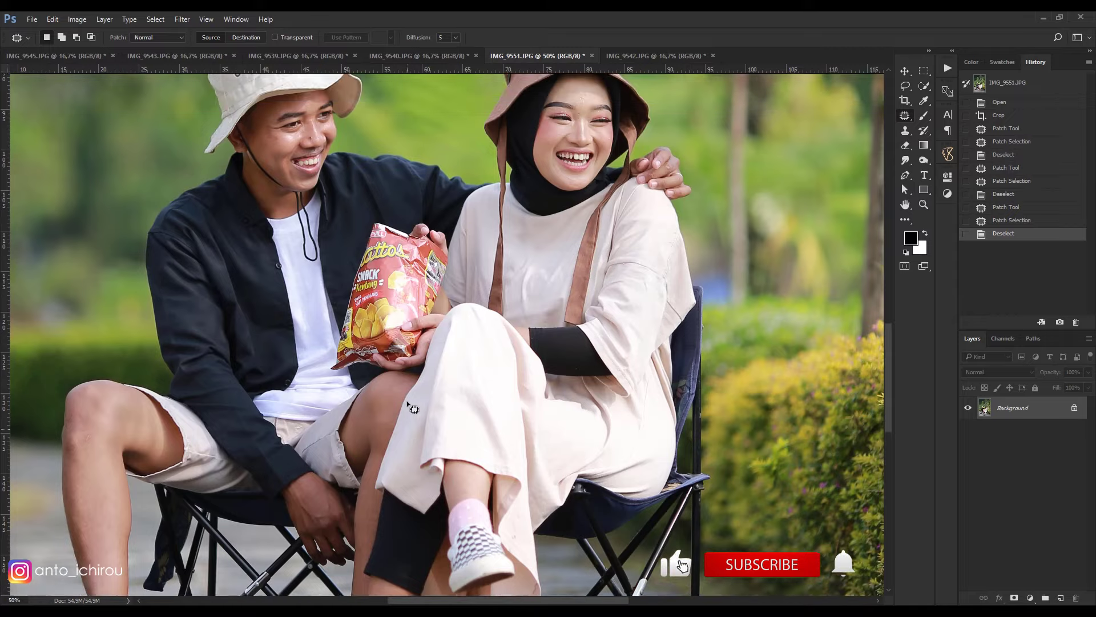
pyautogui.scroll(7, 407, 404)
# - Patch the two blemishes on the man's cheek and the mark on the woman's forehead
pyautogui.hotkey('ctrl', '+')
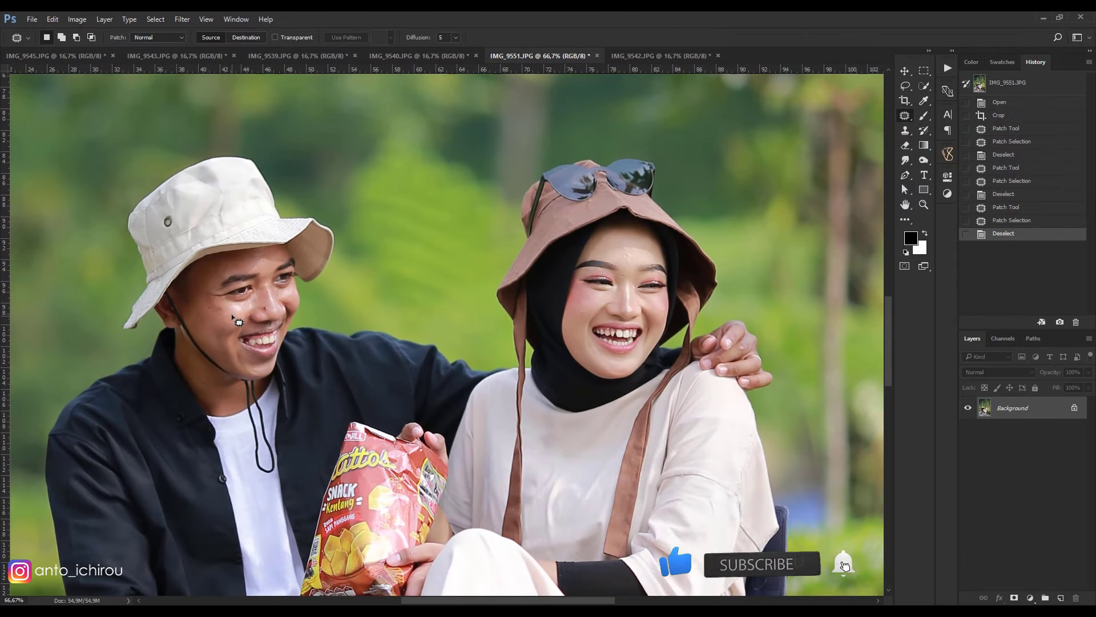
pyautogui.moveTo(228, 306)
pyautogui.mouseDown()
pyautogui.moveTo(219, 308)
pyautogui.moveTo(229, 307)
pyautogui.mouseUp()
pyautogui.moveTo(225, 311)
pyautogui.mouseDown()
pyautogui.moveTo(217, 318)
pyautogui.moveTo(209, 301)
pyautogui.mouseUp()
pyautogui.hotkey('ctrl', 'd')
pyautogui.moveTo(210, 312); pyautogui.dragTo(216, 318)
pyautogui.hotkey('ctrl', 'd')
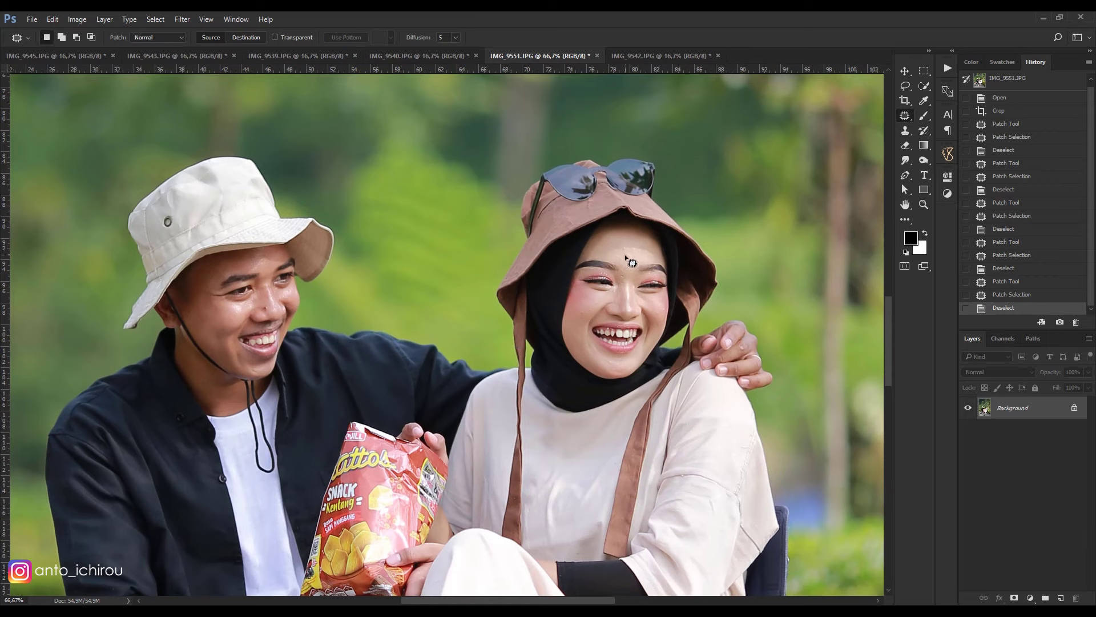
pyautogui.moveTo(631, 262)
pyautogui.mouseDown()
pyautogui.moveTo(639, 269)
pyautogui.moveTo(625, 256)
pyautogui.moveTo(628, 279)
pyautogui.moveTo(584, 313)
pyautogui.mouseUp()
pyautogui.hotkey('ctrl', 'd')
pyautogui.hotkey('ctrl', 'd')
pyautogui.hotkey('ctrl', 'd')
pyautogui.hotkey('ctrl', '-')
pyautogui.hotkey('ctrl', '-')
pyautogui.hotkey('ctrl', '-')
pyautogui.hotkey('ctrl', '-')
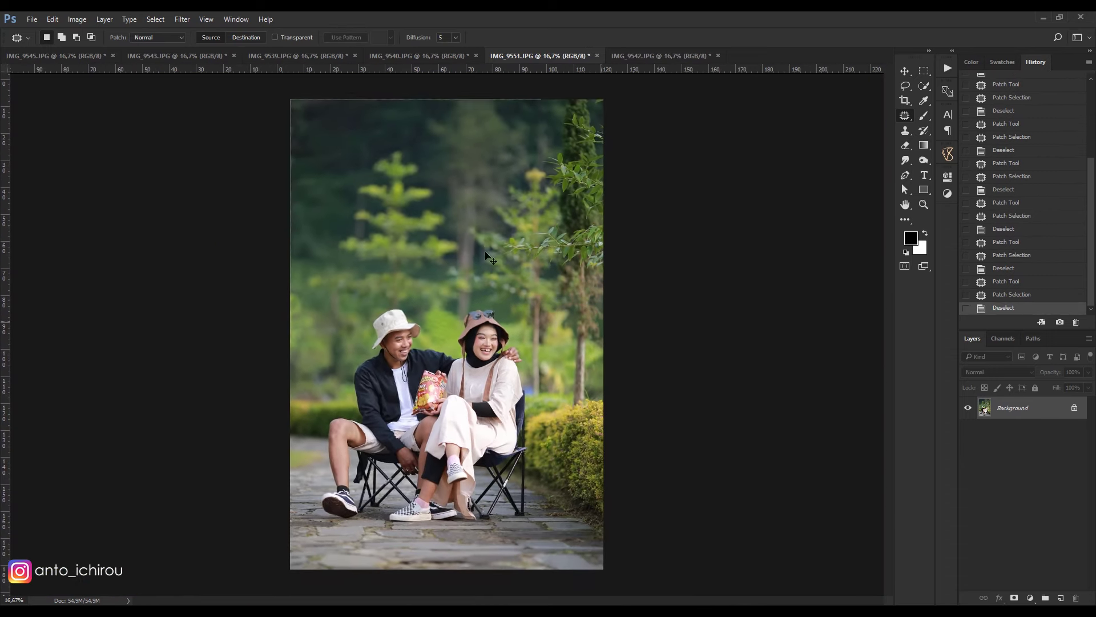
pyautogui.hotkey('ctrl', '-')
# - Open IMG_9551 in the Camera Raw Filter and apply user preset '- 0'
pyautogui.click(182, 20)
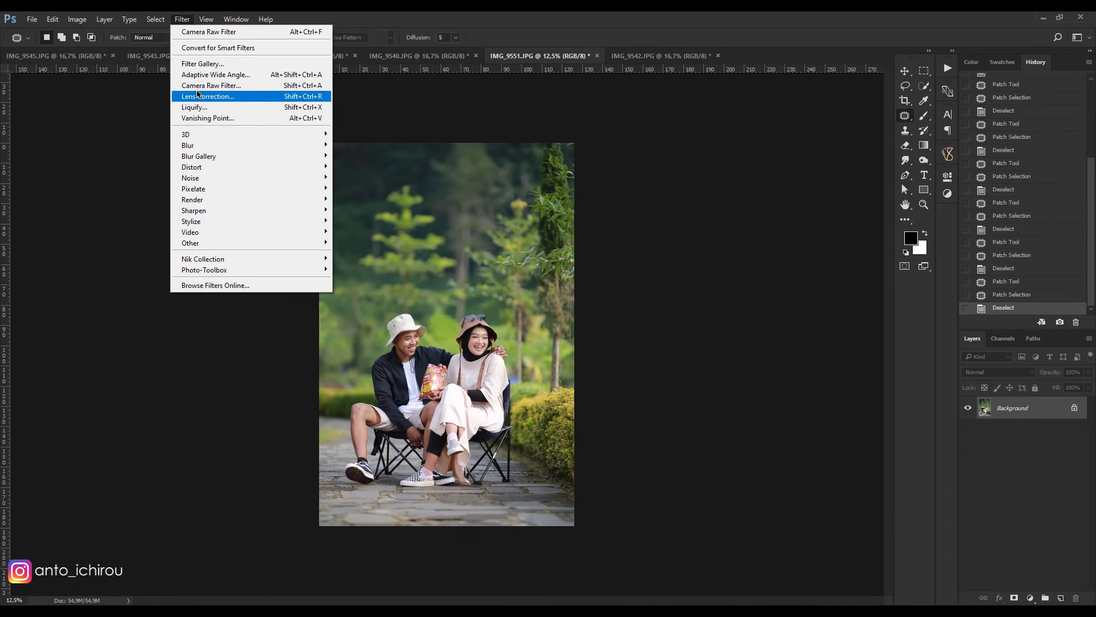
pyautogui.click(199, 88)
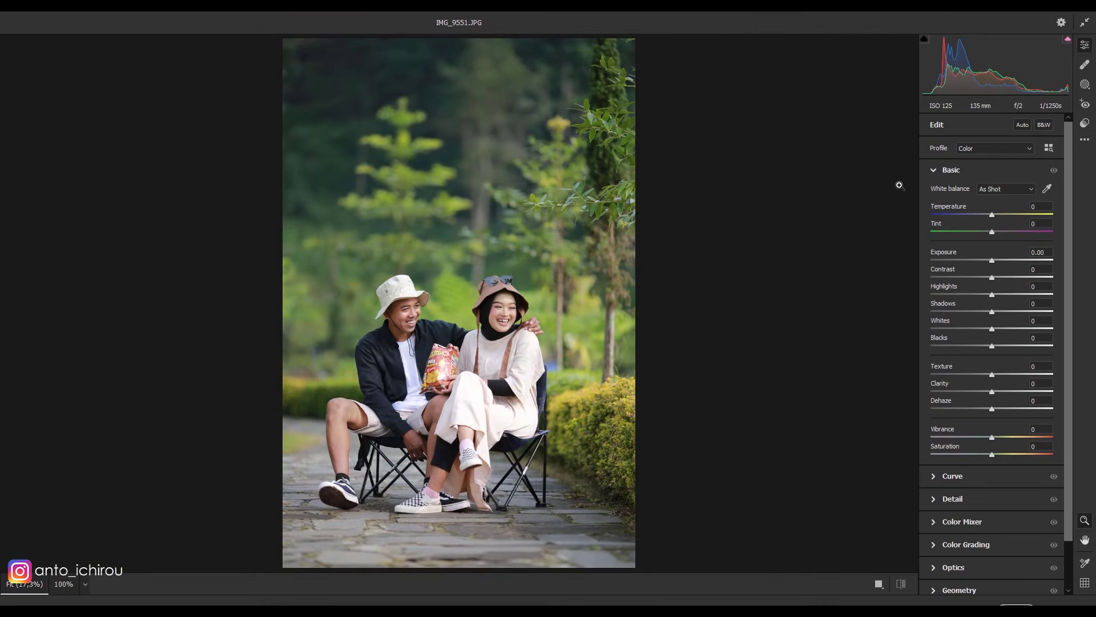
pyautogui.click(1085, 123)
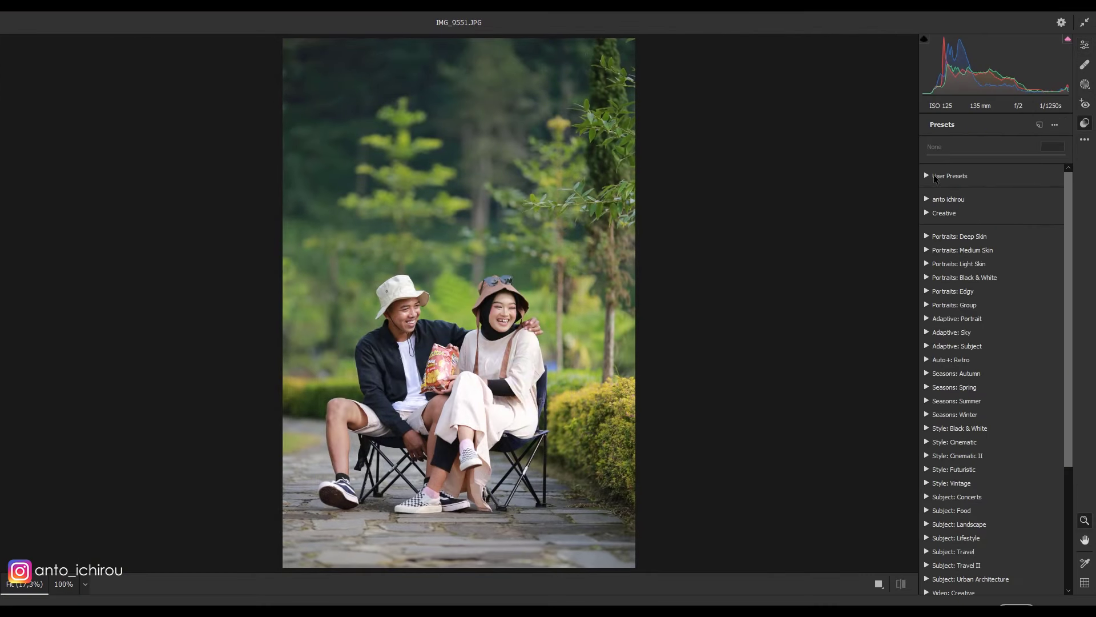
pyautogui.click(937, 177)
pyautogui.click(942, 193)
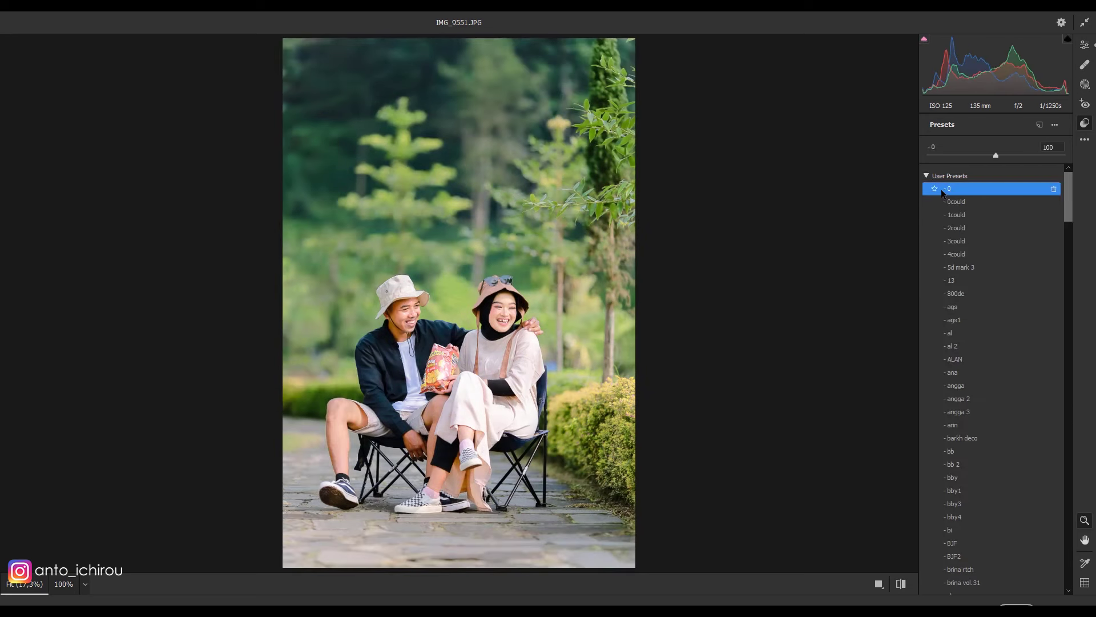
pyautogui.click(1085, 44)
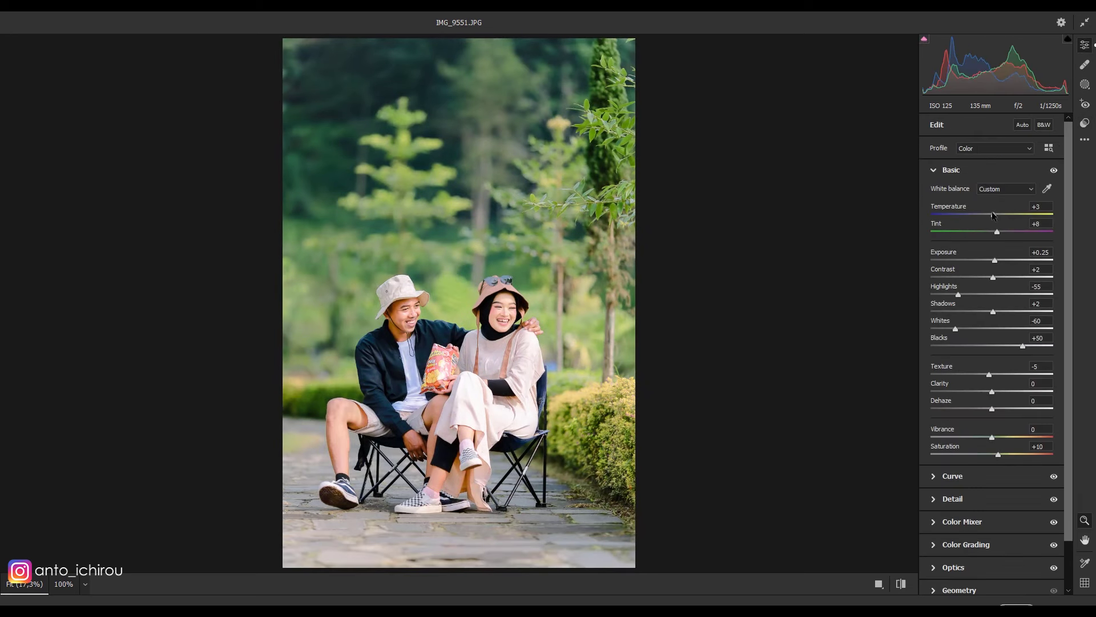
# - Set Temperature +1, Contrast -13, Texture -15 and Blacks +34
pyautogui.moveTo(990, 215); pyautogui.dragTo(992, 216)
pyautogui.moveTo(993, 278)
pyautogui.mouseDown()
pyautogui.moveTo(970, 276)
pyautogui.moveTo(998, 263)
pyautogui.mouseUp()
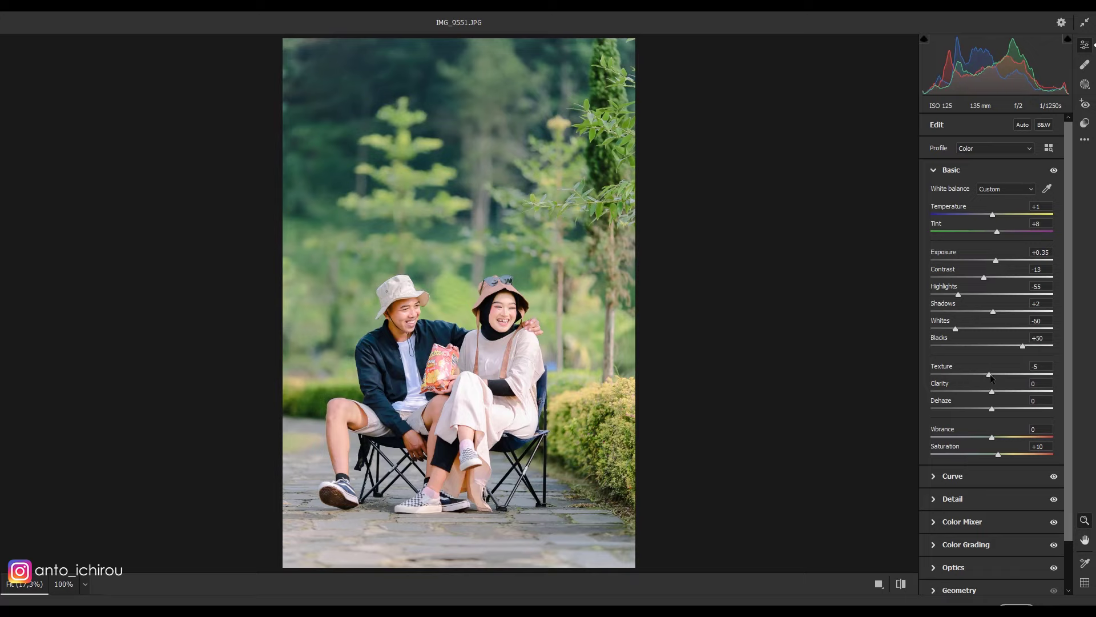
pyautogui.moveTo(987, 377); pyautogui.dragTo(943, 380)
pyautogui.moveTo(947, 379); pyautogui.dragTo(984, 377)
pyautogui.moveTo(1023, 343); pyautogui.dragTo(1014, 349)
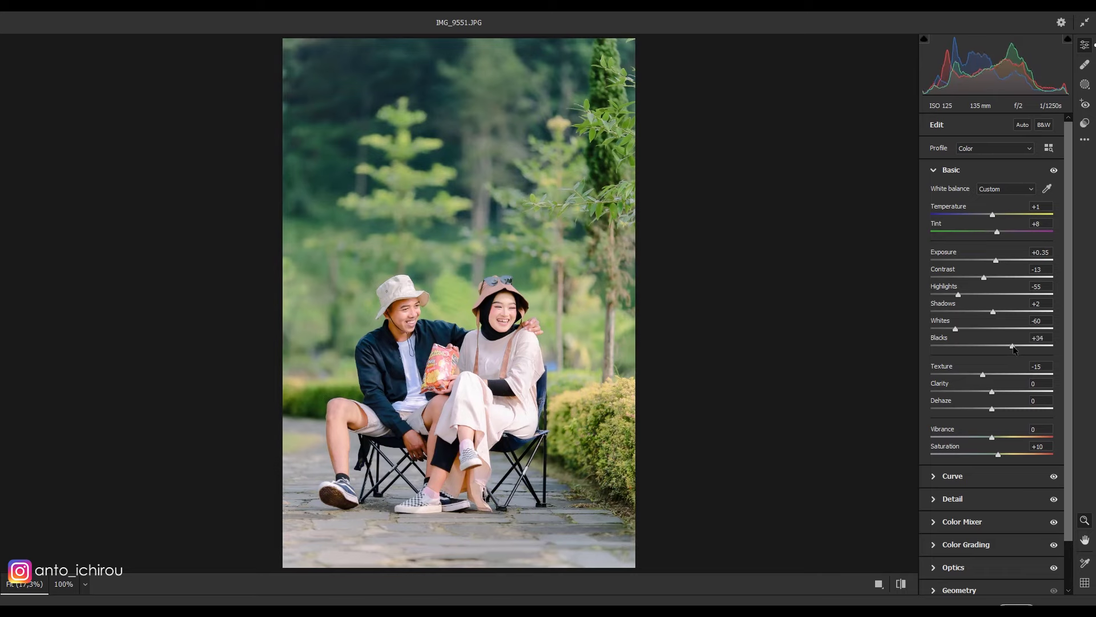
pyautogui.click(938, 171)
# - Reduce the Vignette to +31 and compare before and after
pyautogui.click(936, 284)
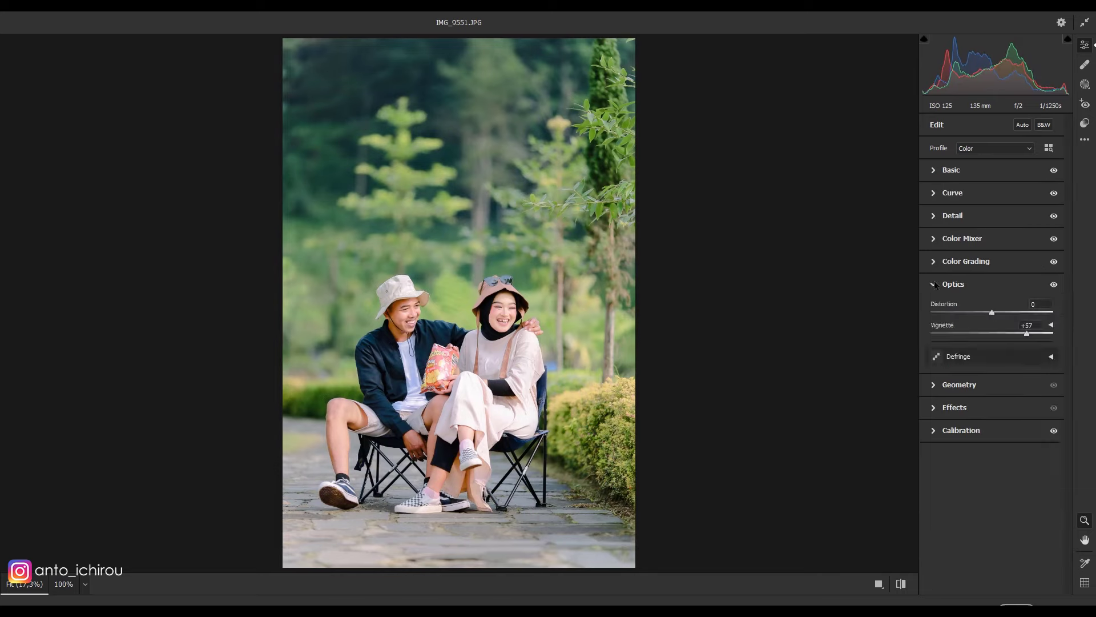
pyautogui.moveTo(1027, 336); pyautogui.dragTo(1009, 336)
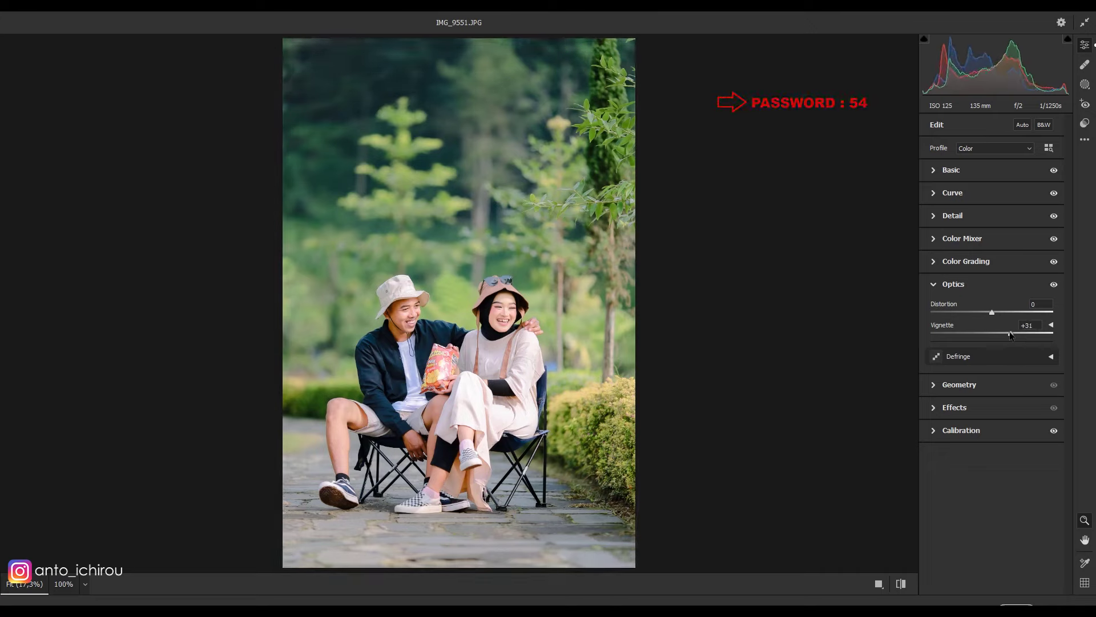
pyautogui.click(879, 583)
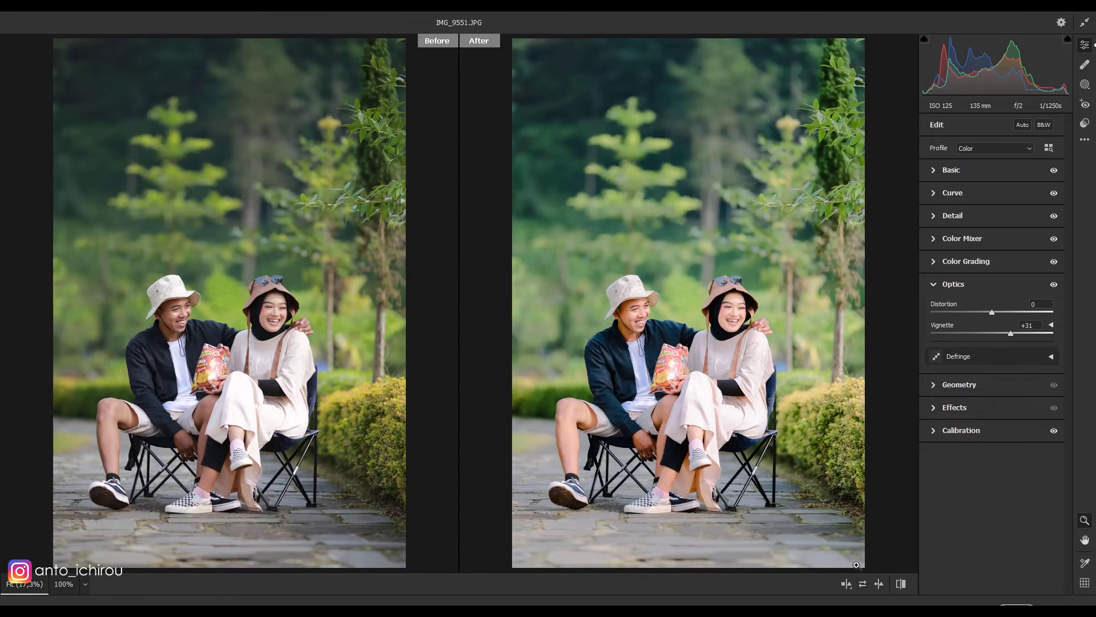
pyautogui.click(680, 332)
pyautogui.click(721, 340)
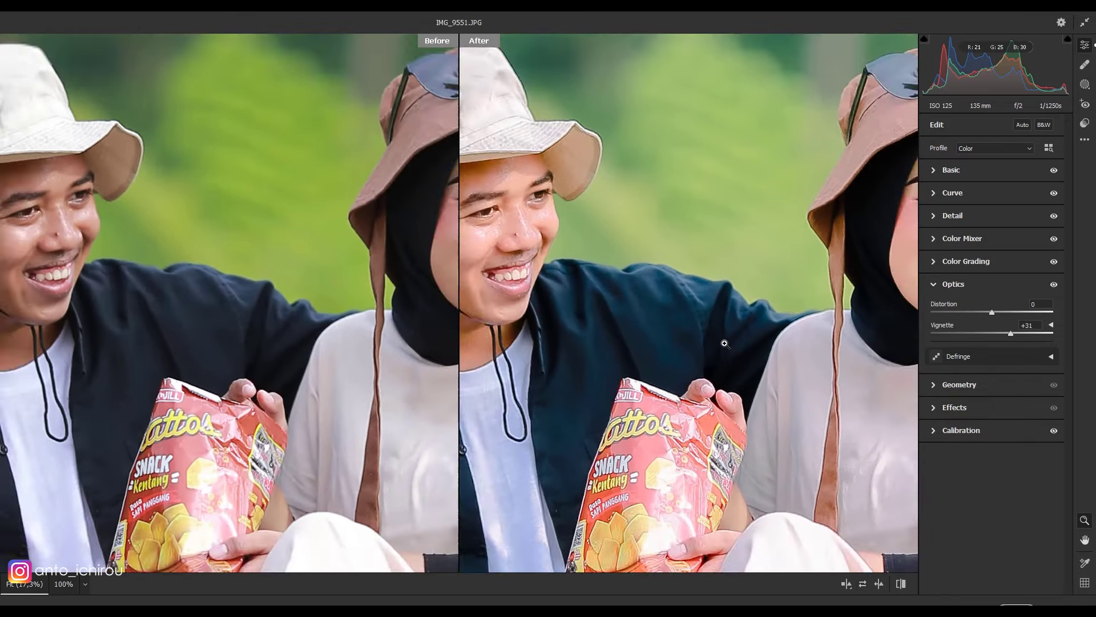
# - Apply the Camera Raw Filter with Sharpening at 55
pyautogui.click(934, 284)
pyautogui.click(934, 216)
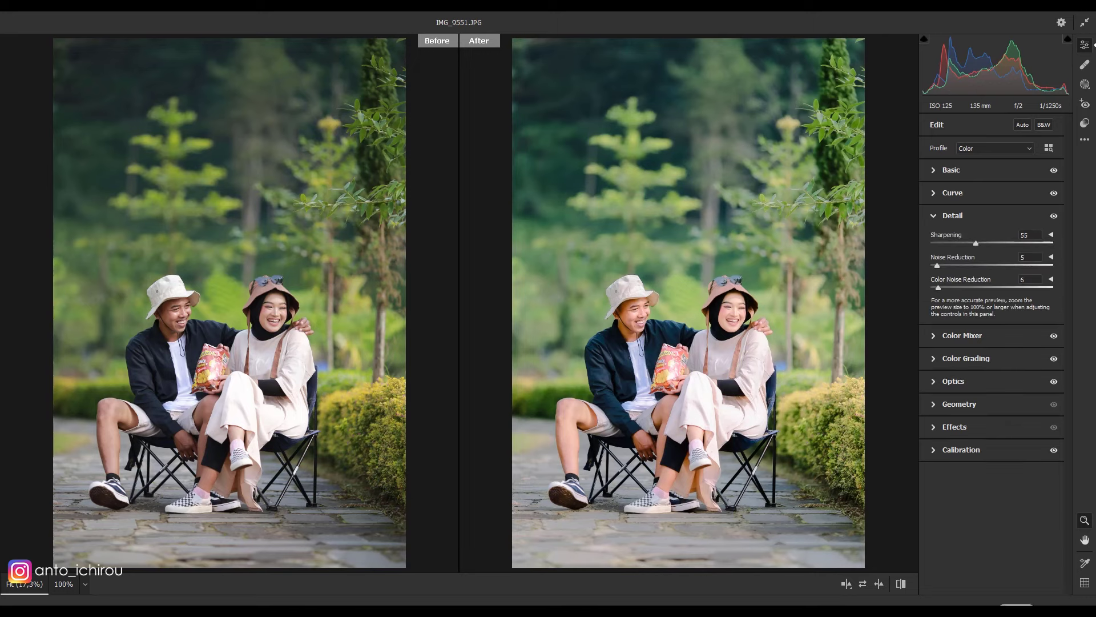
pyautogui.click(1016, 601)
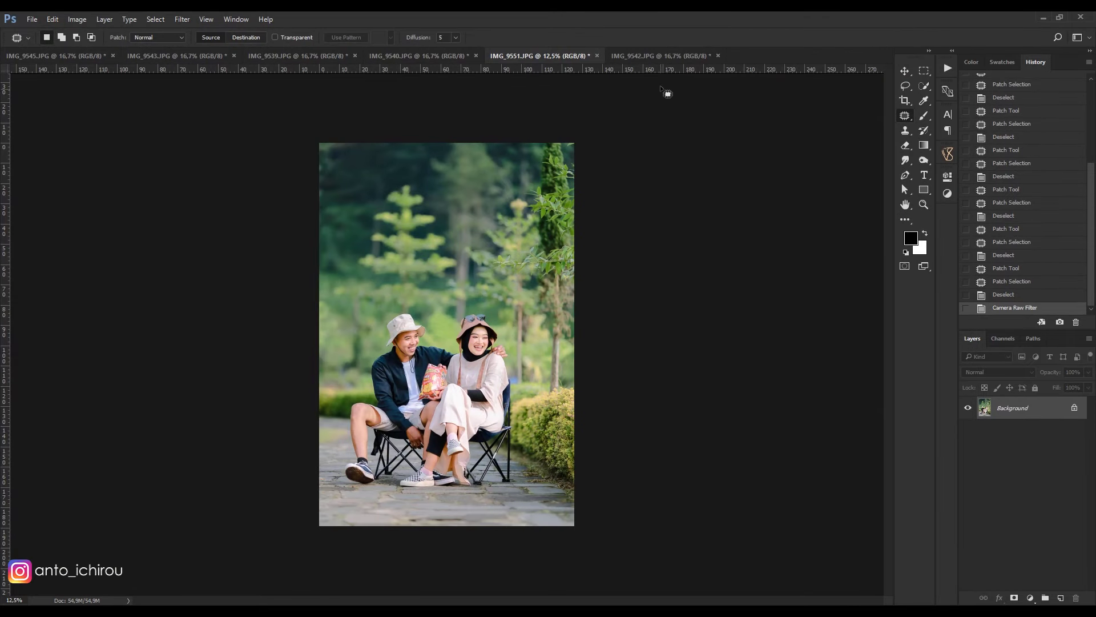
# - Straighten IMG_9542 with a rotated crop, then trim it tighter from the bottom-right corner
pyautogui.click(658, 56)
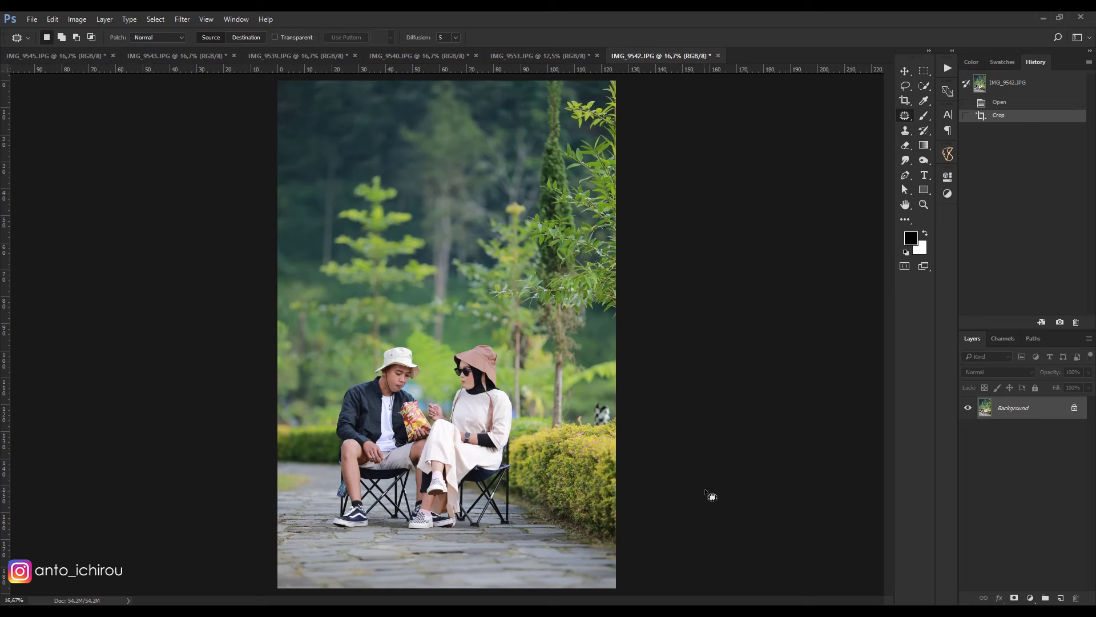
pyautogui.click(905, 102)
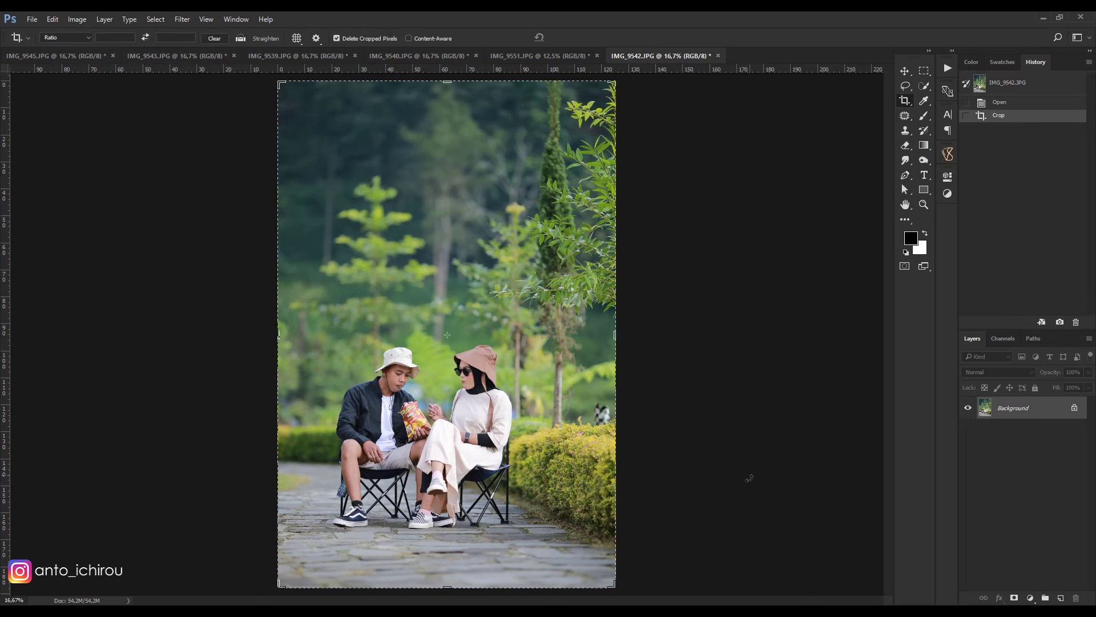
pyautogui.moveTo(734, 510); pyautogui.dragTo(736, 507)
pyautogui.press('Return')
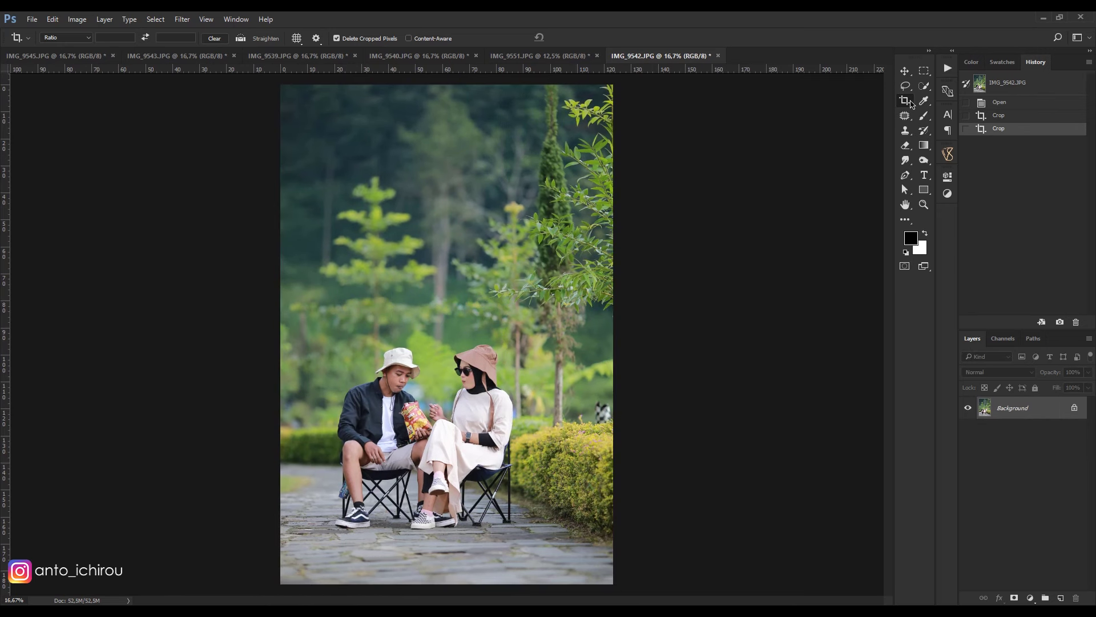
pyautogui.click(906, 103)
pyautogui.moveTo(609, 582); pyautogui.dragTo(602, 572)
pyautogui.press('Return')
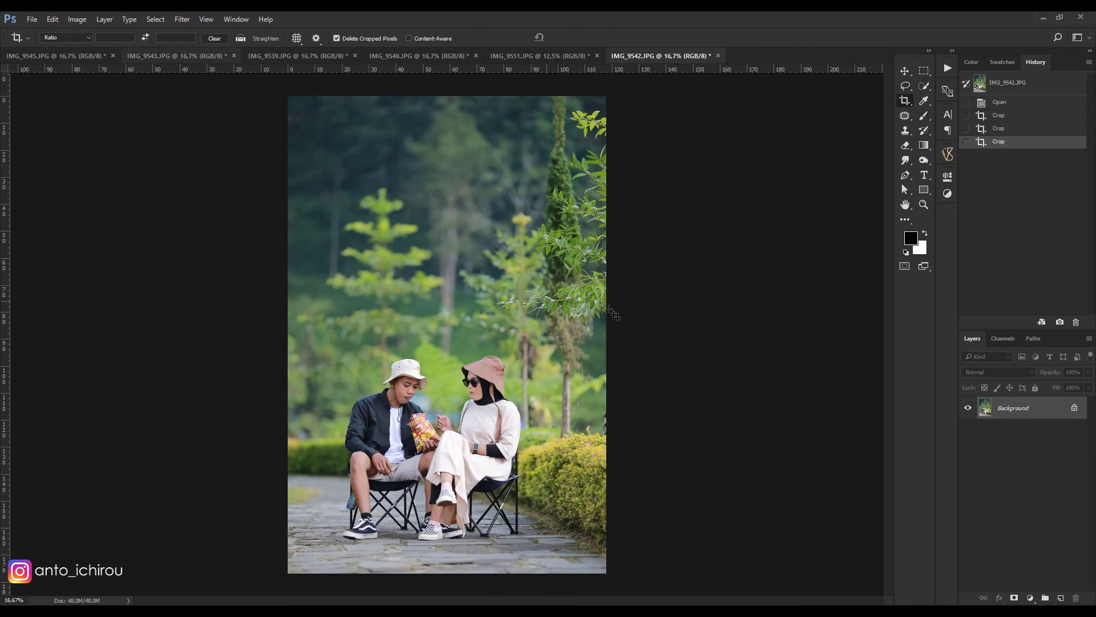
# - Zoom in and patch away two small blemishes near the shoe with the Patch tool
pyautogui.press('j')
pyautogui.hotkey('ctrl', '+')
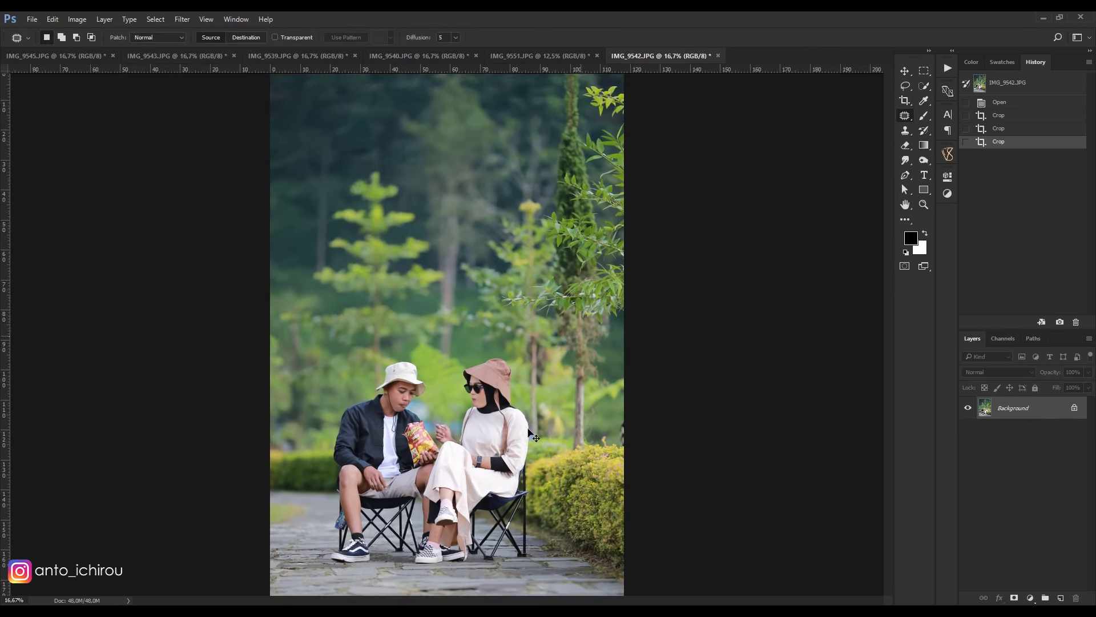
pyautogui.scroll(-3, 455, 419)
pyautogui.hotkey('ctrl', '+')
pyautogui.hotkey('ctrl', '+')
pyautogui.hotkey('ctrl', '+')
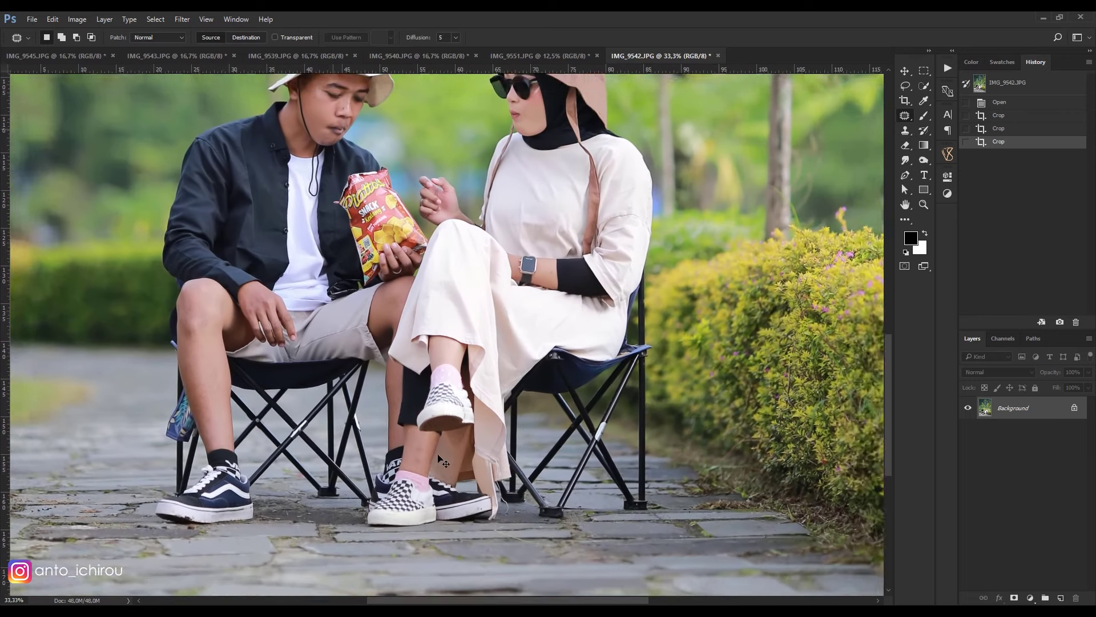
pyautogui.moveTo(411, 496)
pyautogui.mouseDown()
pyautogui.moveTo(416, 512)
pyautogui.moveTo(413, 498)
pyautogui.mouseUp()
pyautogui.moveTo(409, 504)
pyautogui.mouseDown()
pyautogui.moveTo(411, 490)
pyautogui.moveTo(417, 515)
pyautogui.moveTo(406, 515)
pyautogui.mouseUp()
pyautogui.hotkey('ctrl', 'd')
pyautogui.moveTo(411, 518); pyautogui.dragTo(415, 497)
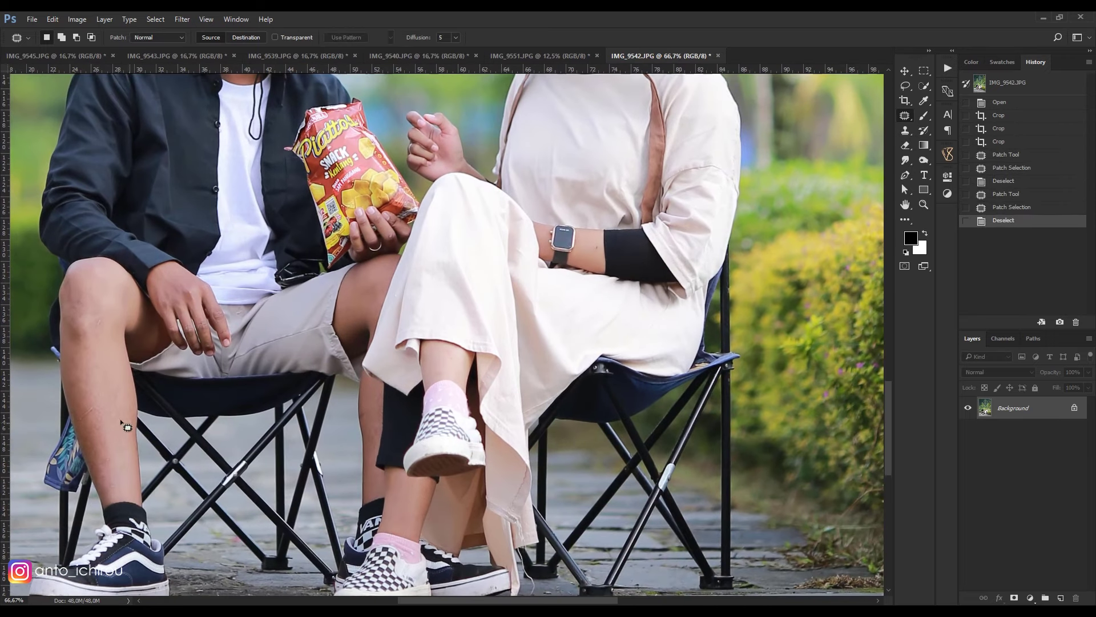
pyautogui.hotkey('ctrl', 'd')
# - Patch spots on the man's leg, knee and face, then zoom back out
pyautogui.moveTo(98, 421)
pyautogui.mouseDown()
pyautogui.moveTo(83, 416)
pyautogui.moveTo(106, 421)
pyautogui.mouseUp()
pyautogui.hotkey('ctrl', 'd')
pyautogui.moveTo(104, 316)
pyautogui.mouseDown()
pyautogui.moveTo(111, 336)
pyautogui.moveTo(107, 320)
pyautogui.mouseUp()
pyautogui.moveTo(105, 328); pyautogui.dragTo(109, 346)
pyautogui.hotkey('ctrl', 'd')
pyautogui.scroll(3, 251, 400)
pyautogui.scroll(4, 276, 420)
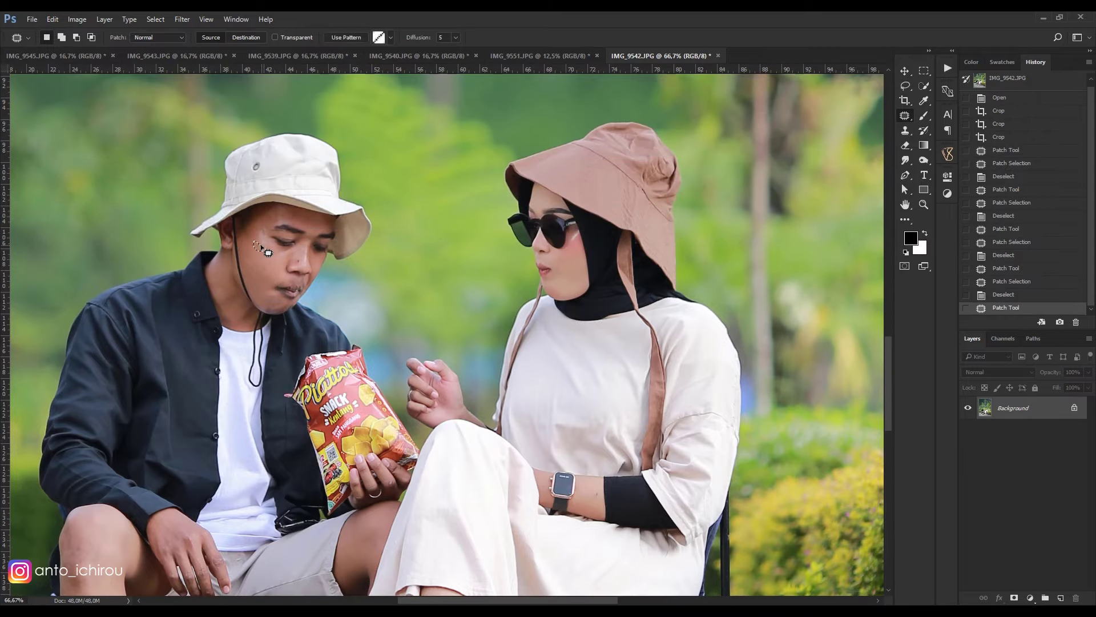
pyautogui.hotkey('ctrl', 'z')
pyautogui.hotkey('ctrl', 'z')
pyautogui.hotkey('ctrl', 'z')
pyautogui.hotkey('ctrl', 'd')
pyautogui.hotkey('ctrl', '-')
pyautogui.hotkey('ctrl', '-')
pyautogui.hotkey('ctrl', '-')
pyautogui.hotkey('ctrl', '-')
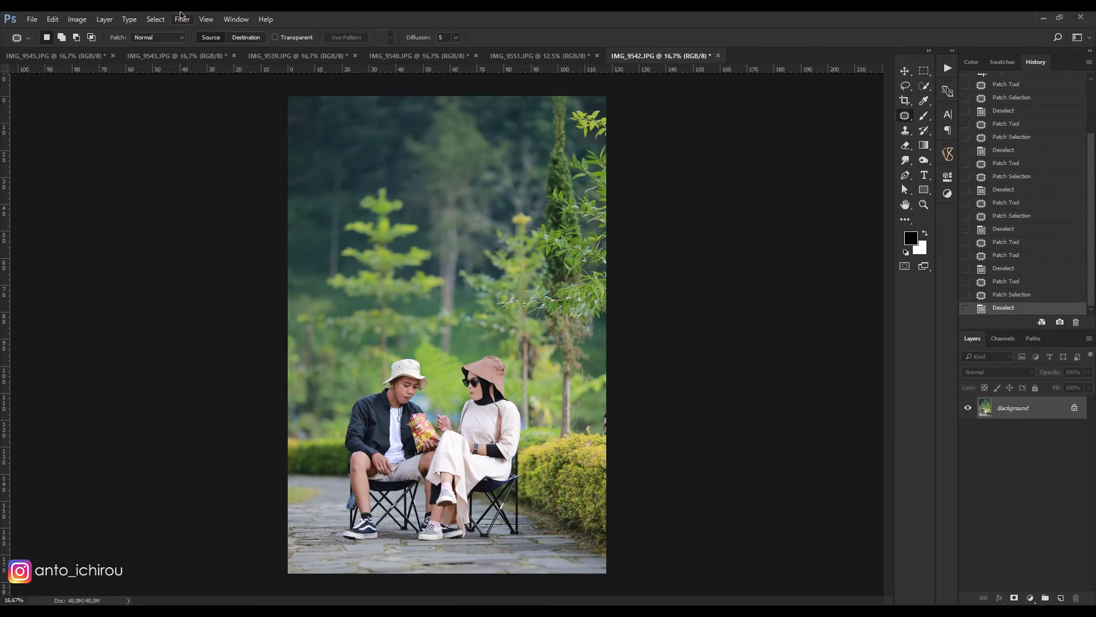
# - Open the Camera Raw Filter and apply the preset named 0
pyautogui.click(180, 17)
pyautogui.click(227, 88)
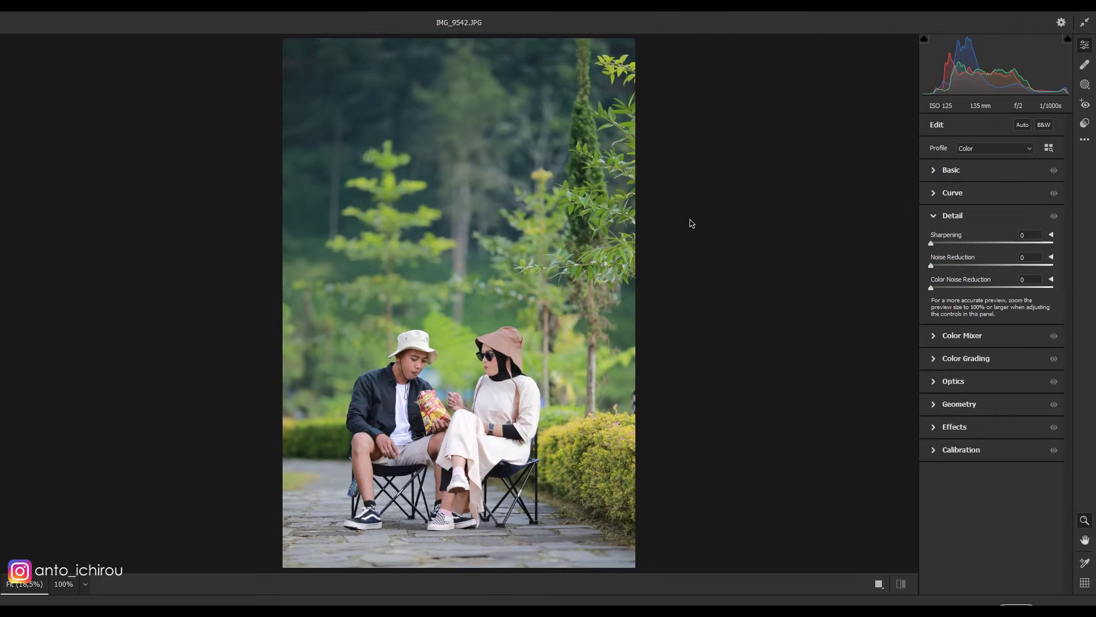
pyautogui.click(1085, 124)
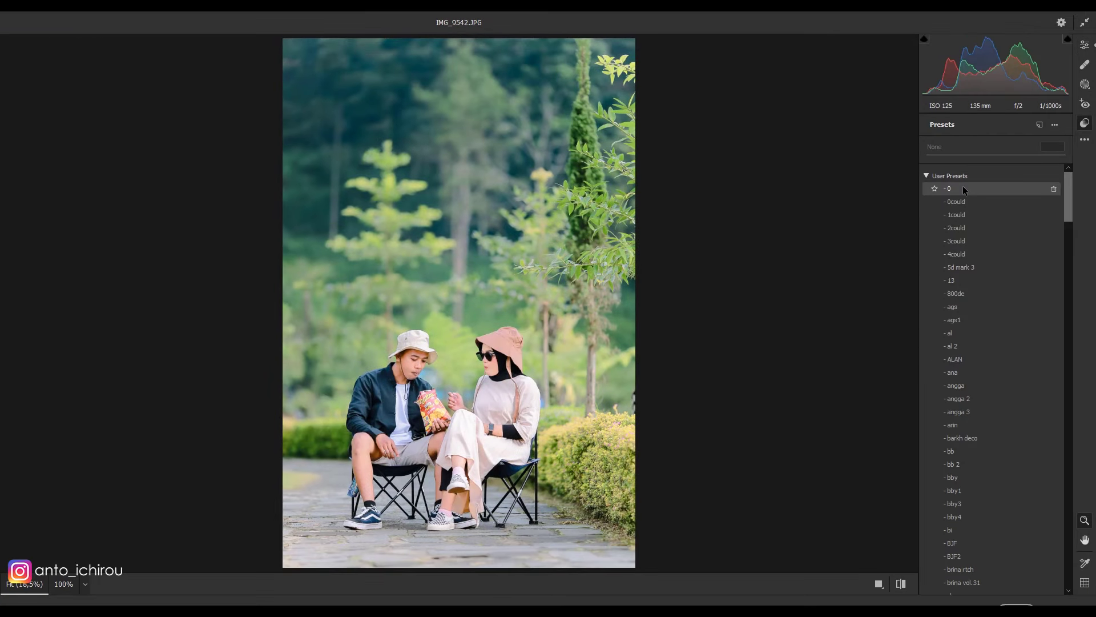
pyautogui.click(963, 189)
pyautogui.click(1083, 45)
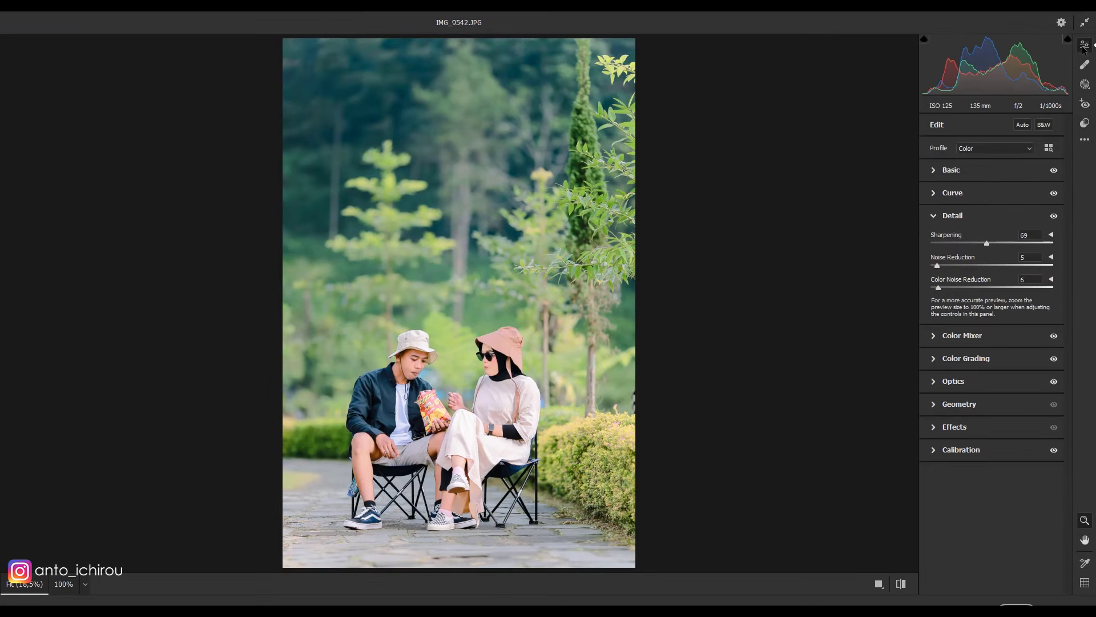
# - Set Exposure to +0.10 in Basic, compare before and after, and apply the grade
pyautogui.click(934, 216)
pyautogui.click(935, 216)
pyautogui.click(949, 217)
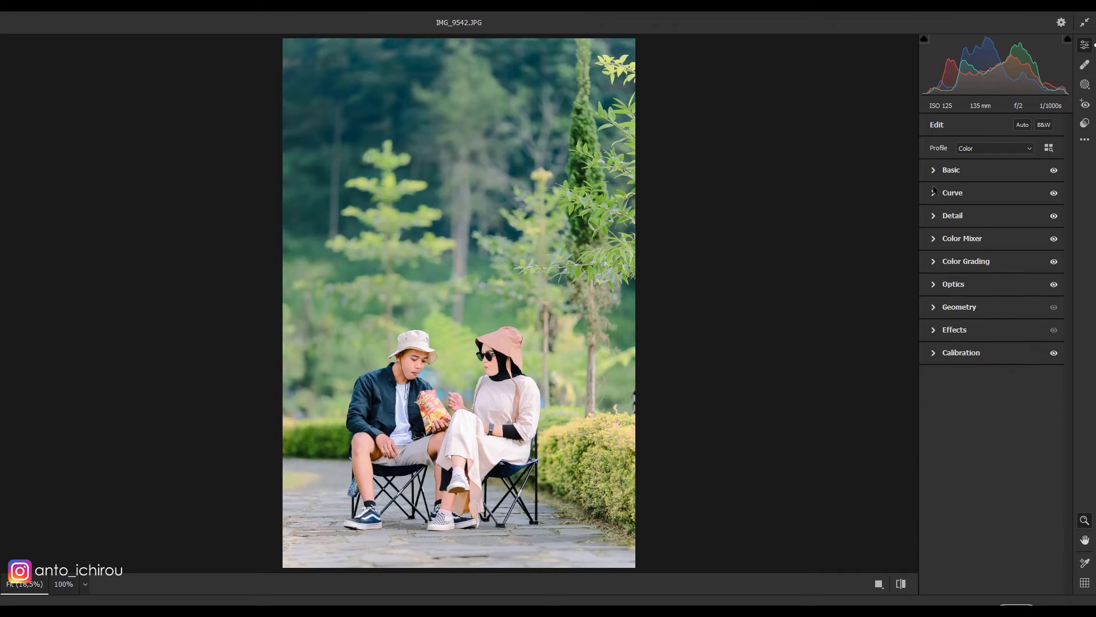
pyautogui.click(951, 170)
pyautogui.moveTo(994, 261); pyautogui.dragTo(997, 278)
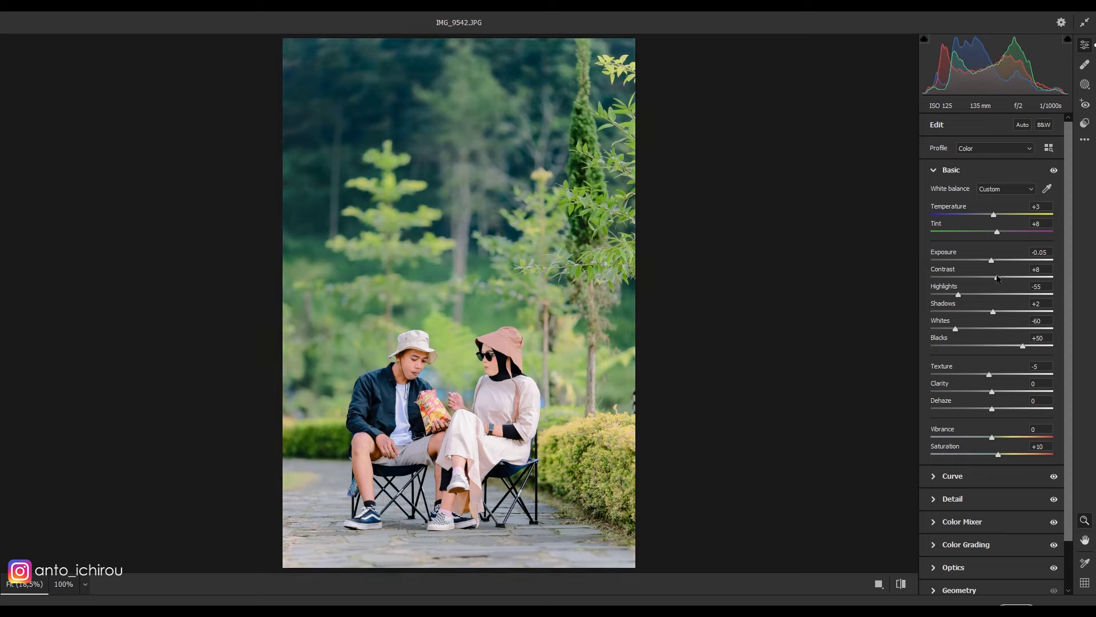
pyautogui.moveTo(994, 217); pyautogui.dragTo(996, 217)
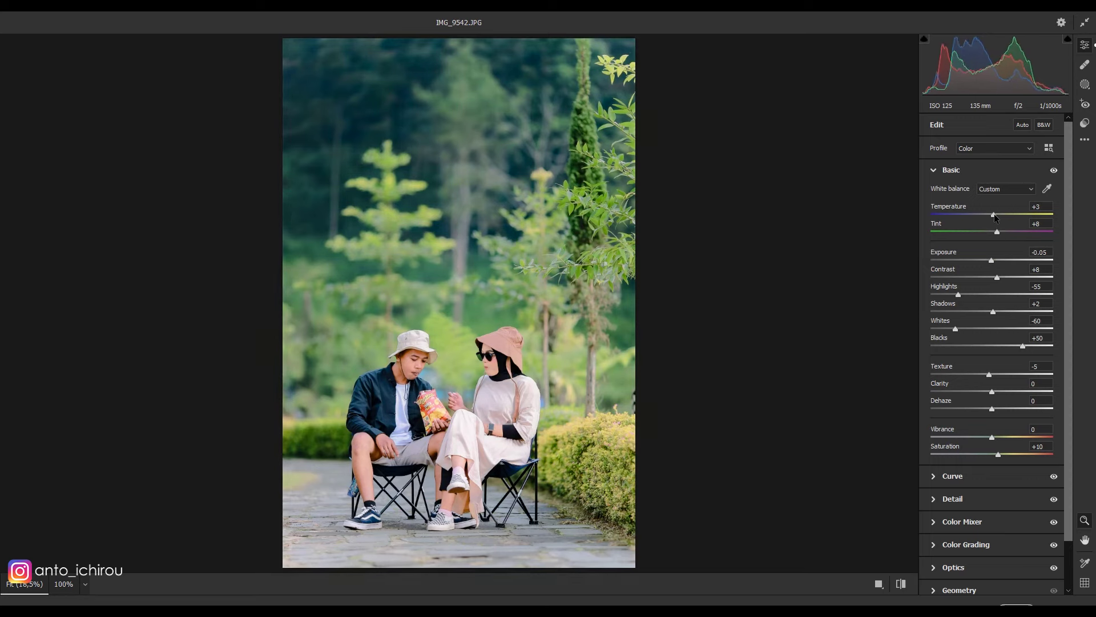
pyautogui.click(993, 260)
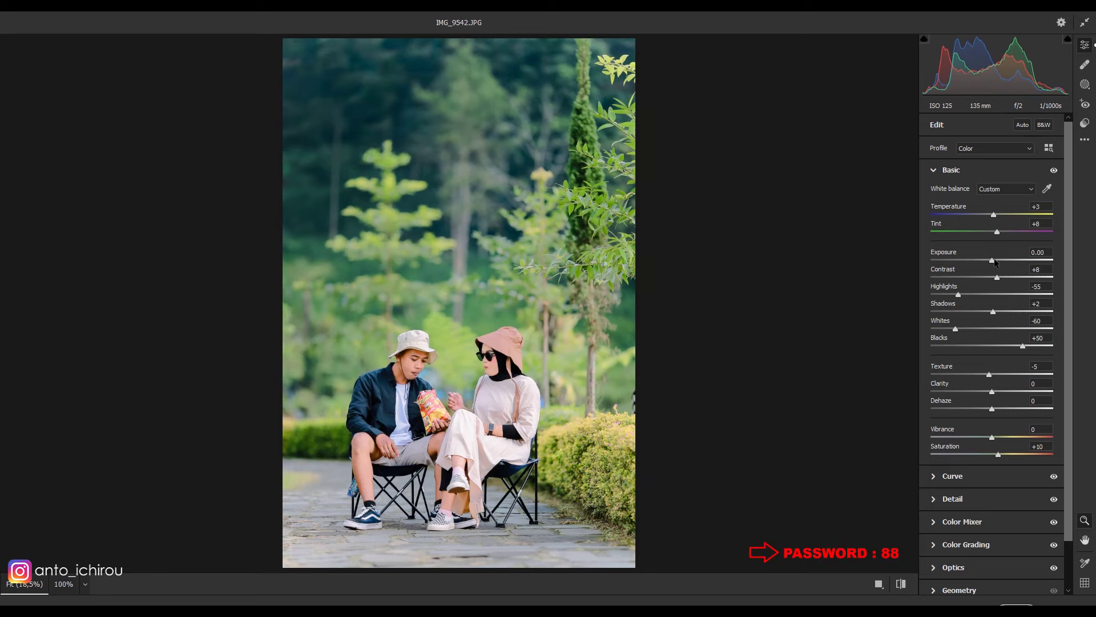
pyautogui.click(879, 583)
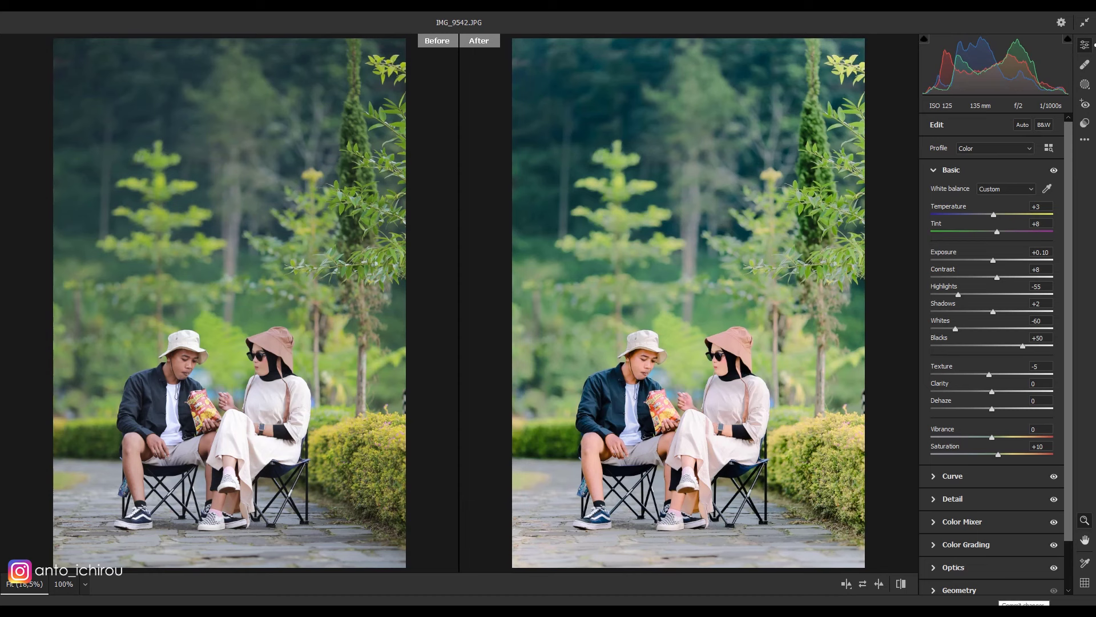
pyautogui.click(1024, 610)
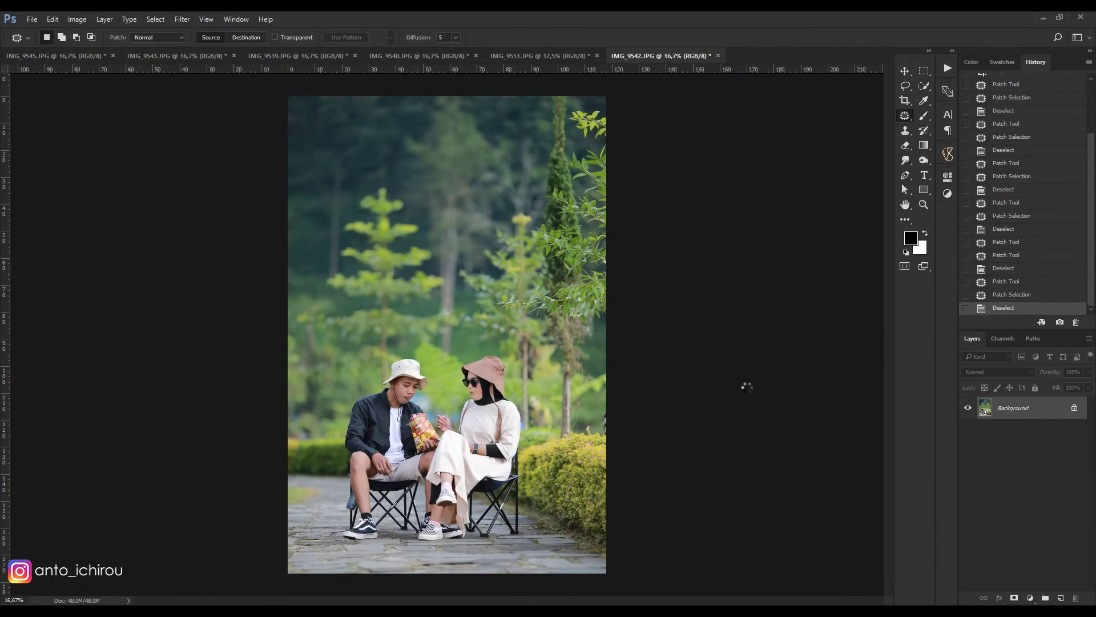